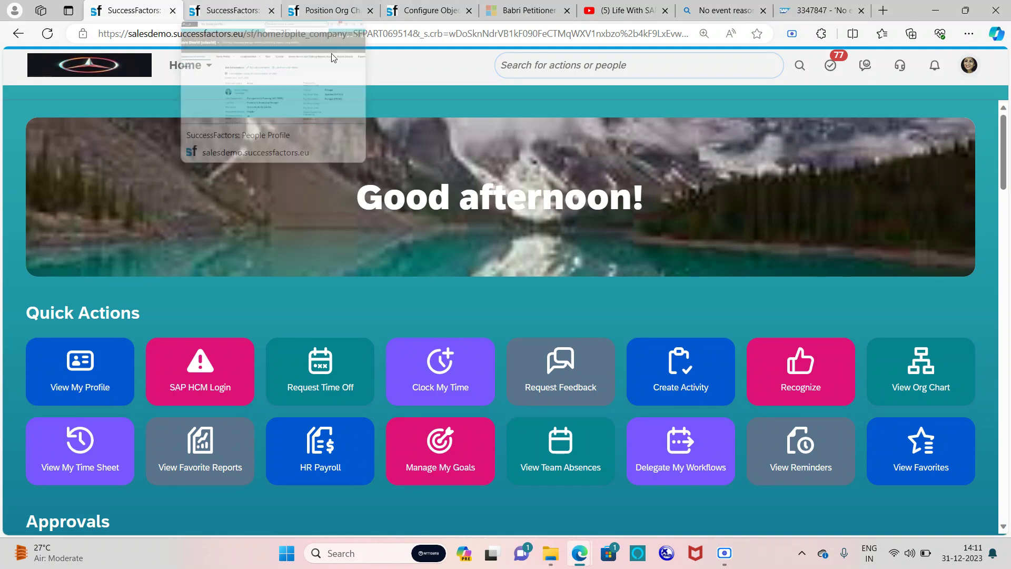
# Search 'manage org pay and j' and open Manage Organization, Pay and Job Structures
pyautogui.click(609, 62)
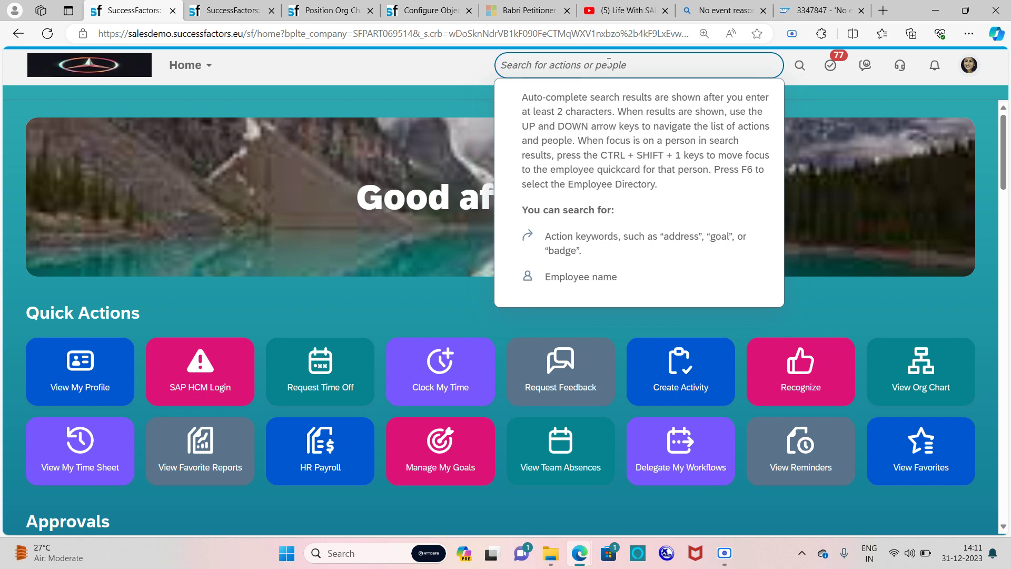
pyautogui.write('manage o')
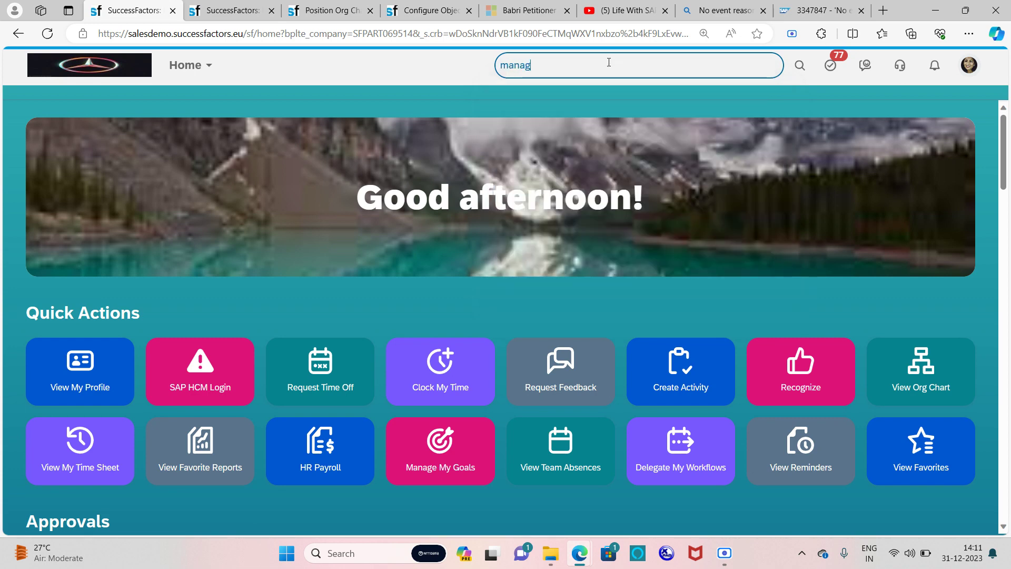
pyautogui.write('rg pay and j')
pyautogui.click(684, 95)
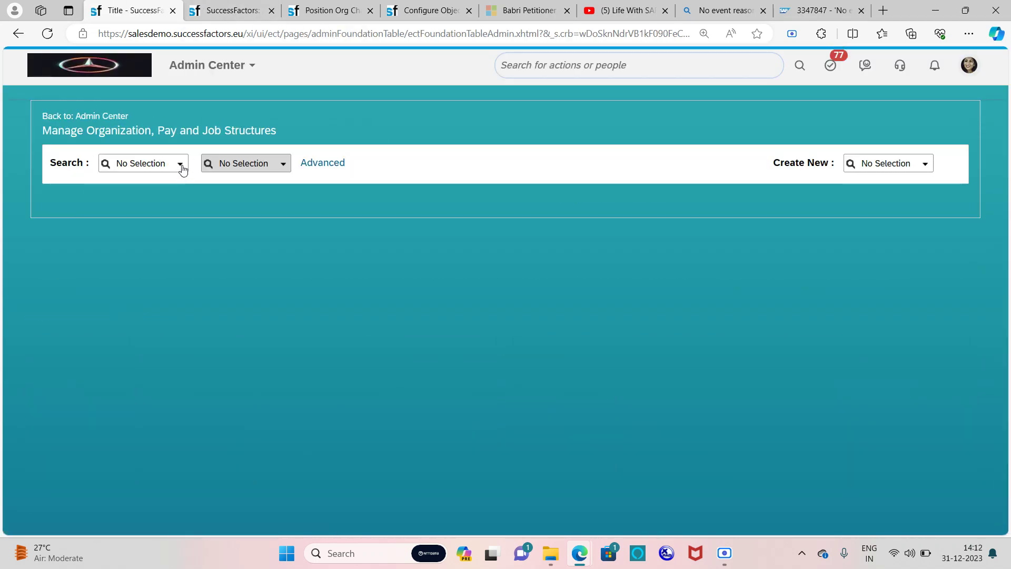
# Look up Event Reason records and open the active Position change record (Event: Position Change)
pyautogui.click(179, 167)
pyautogui.scroll(-1, 180, 313)
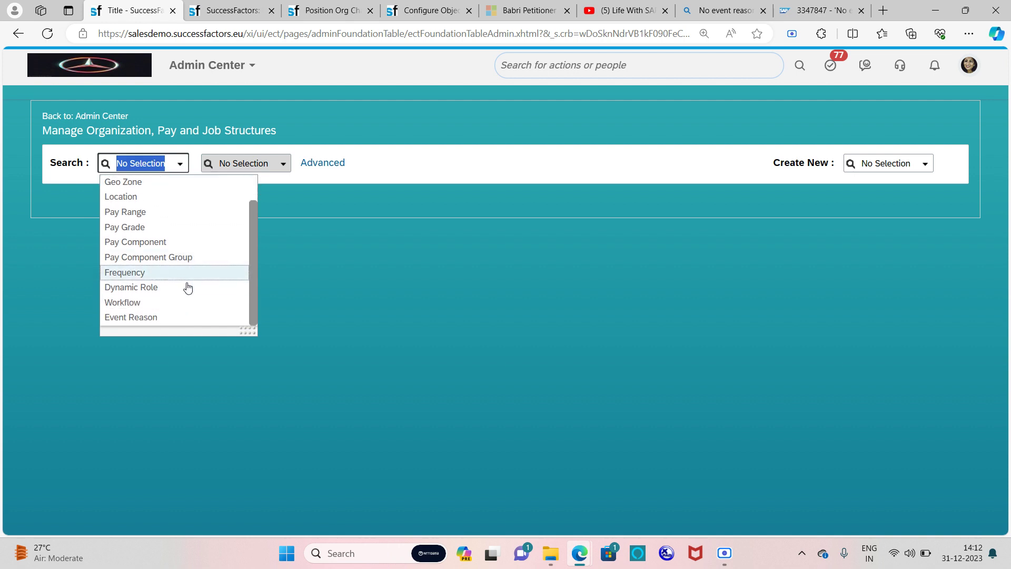
pyautogui.click(158, 317)
pyautogui.click(247, 163)
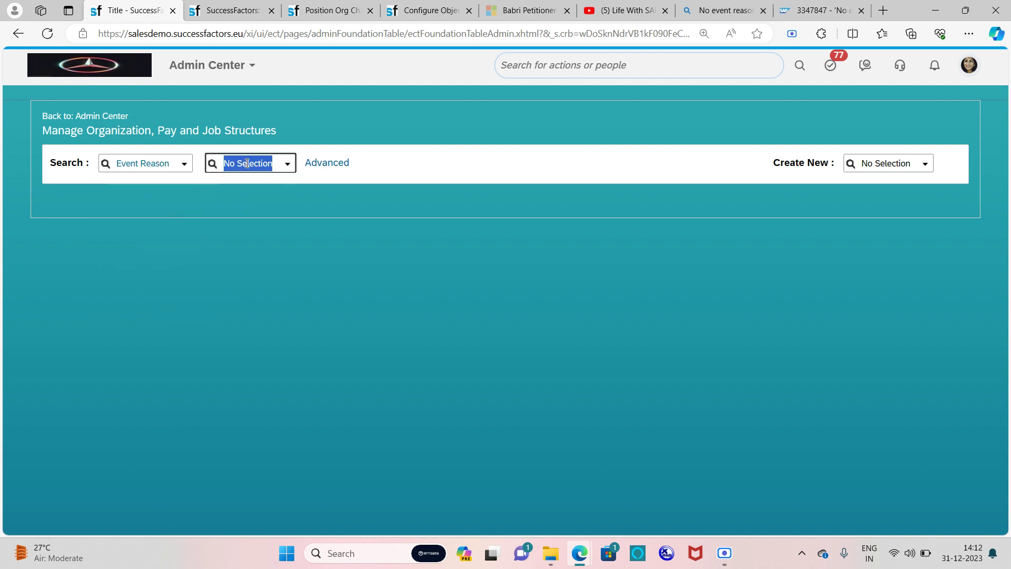
pyautogui.write('positi')
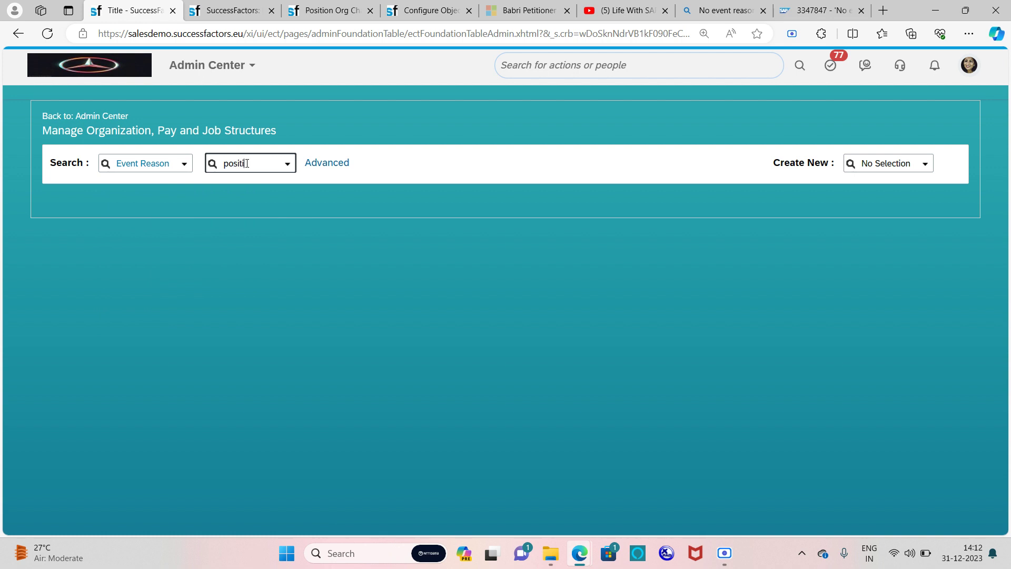
pyautogui.scroll(-3, 263, 231)
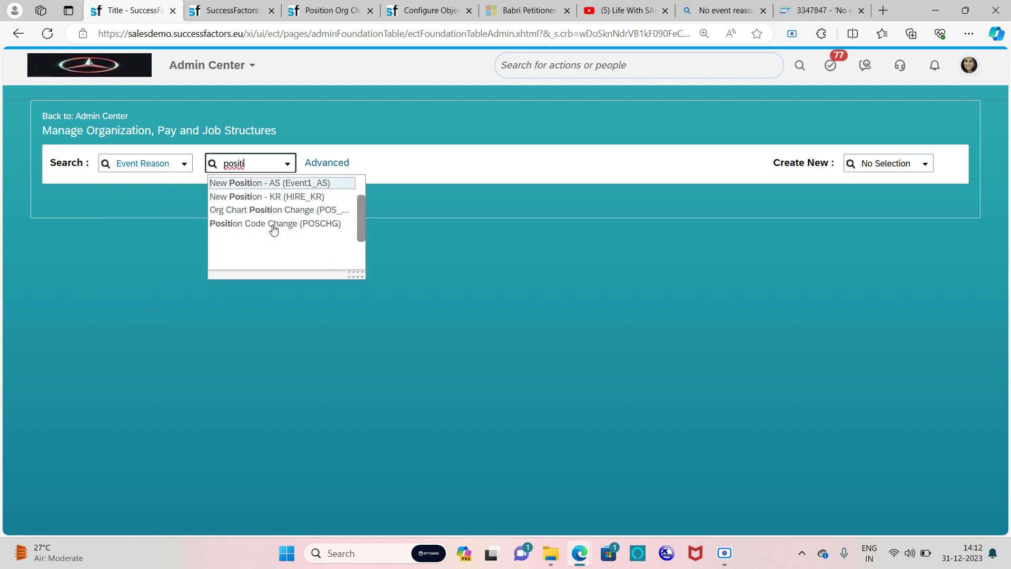
pyautogui.scroll(-2, 266, 239)
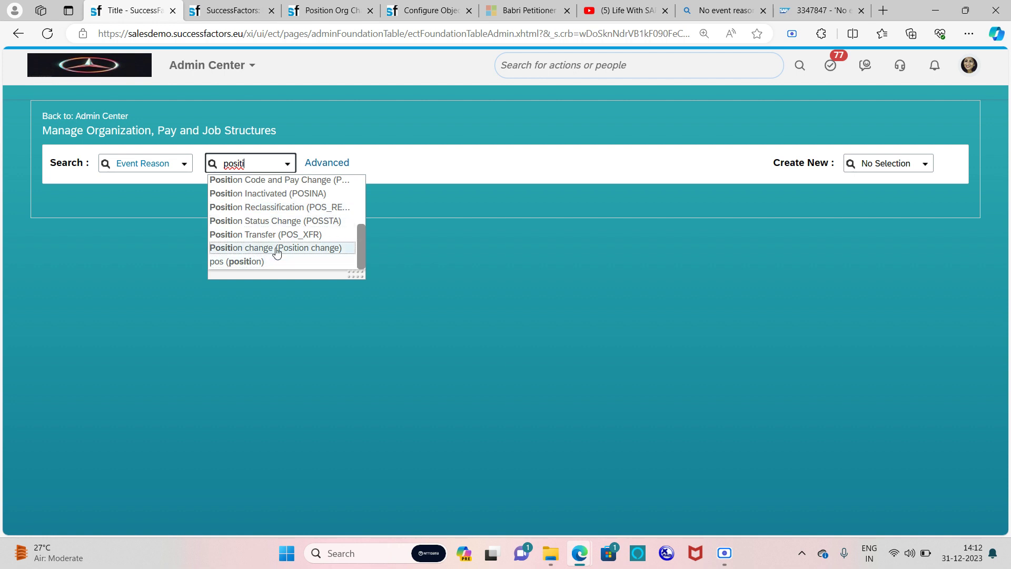
pyautogui.click(276, 247)
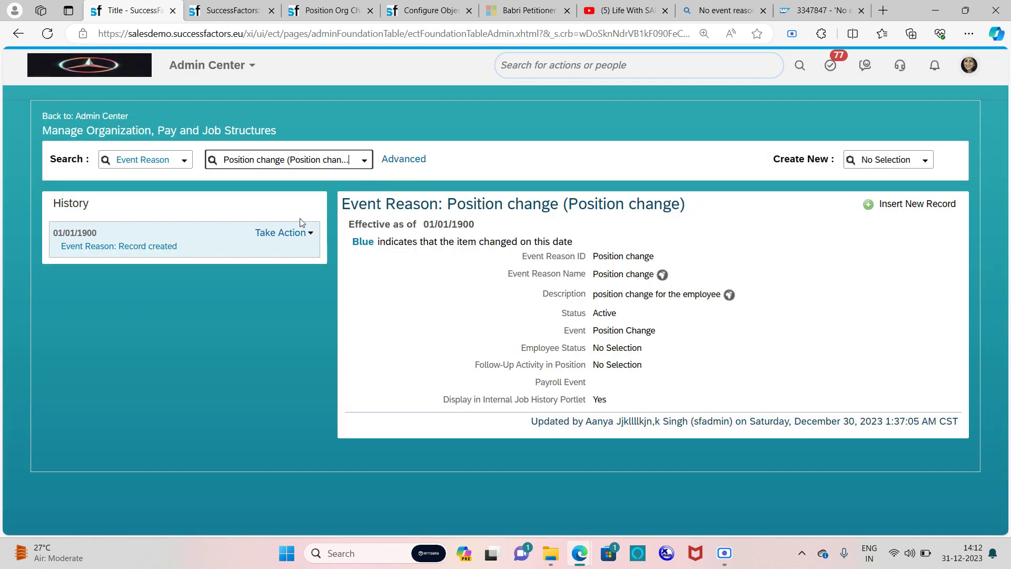
pyautogui.click(285, 232)
pyautogui.click(266, 352)
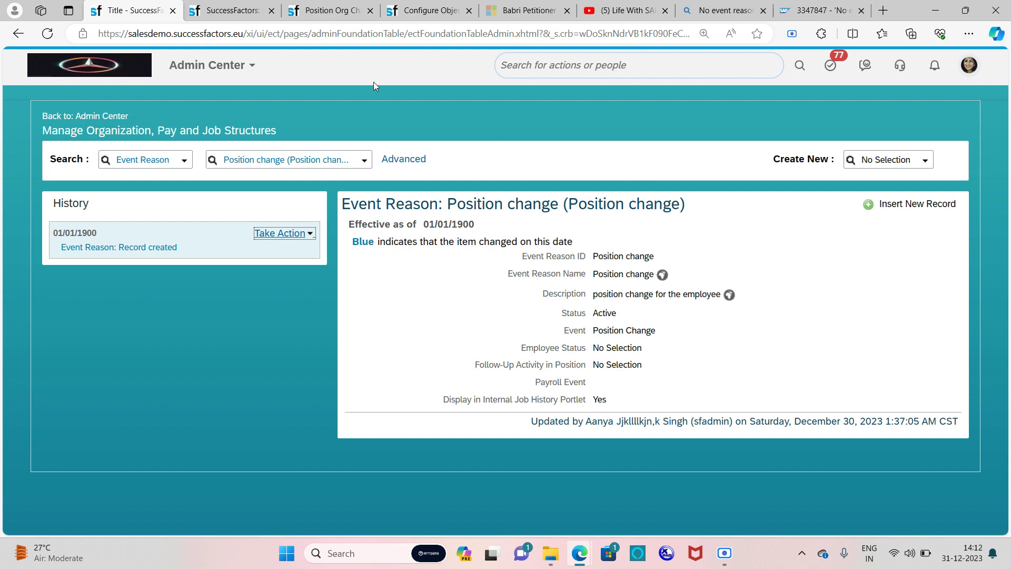
# From the other tab, search 'configure business ru' and open Configure Business Rules, leaving the page
pyautogui.click(240, 13)
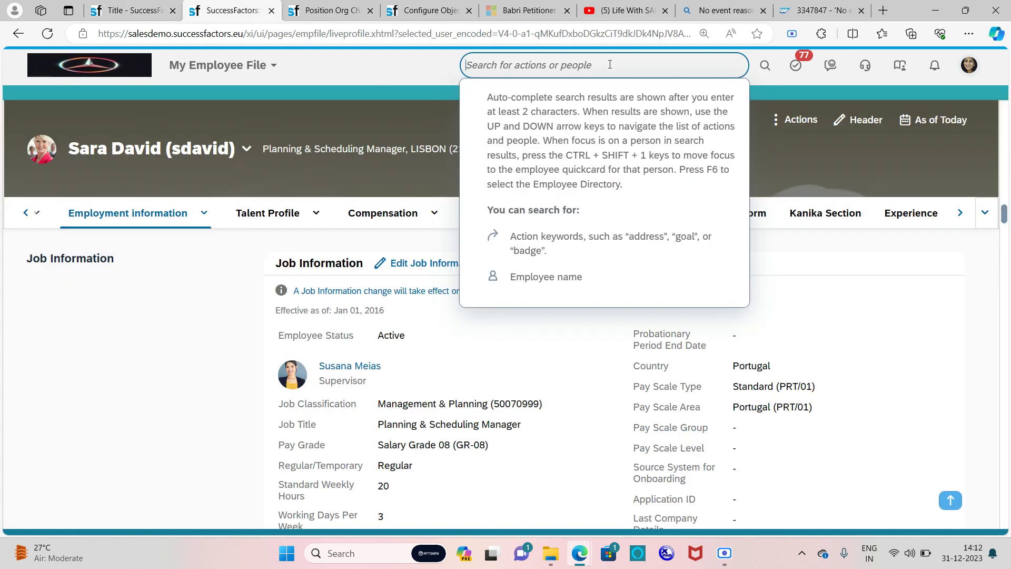
pyautogui.write('con')
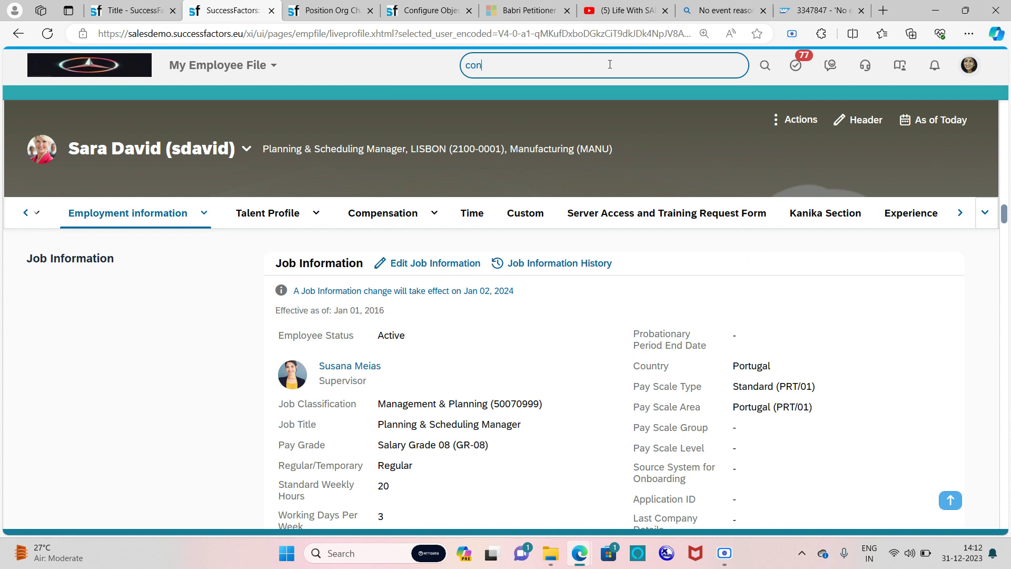
pyautogui.write('figure business ru')
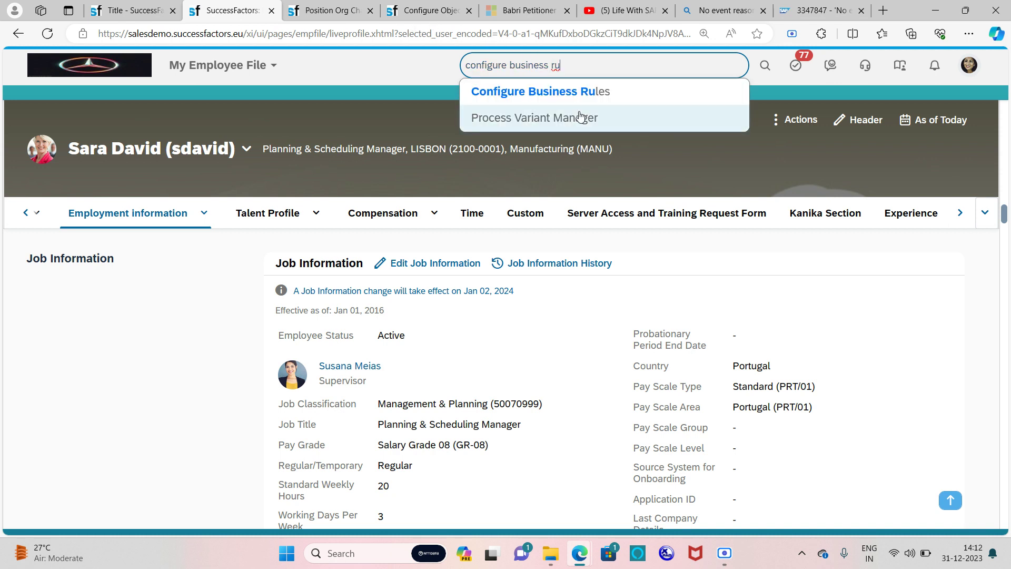
pyautogui.click(578, 99)
pyautogui.click(577, 104)
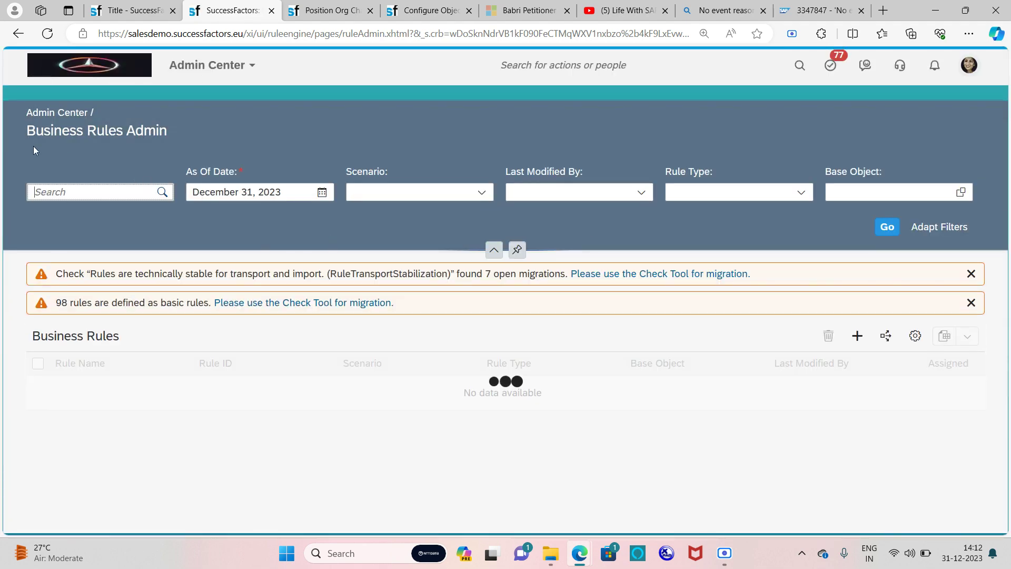
# Create a new rule and expand the Employee Central Core scenarios in the list
pyautogui.click(847, 338)
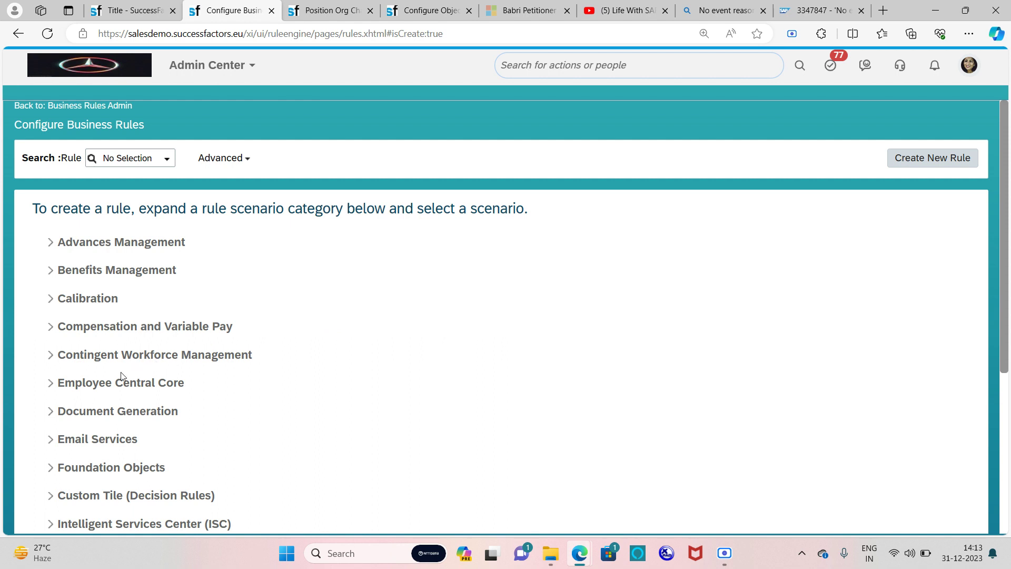
pyautogui.scroll(-3, 156, 341)
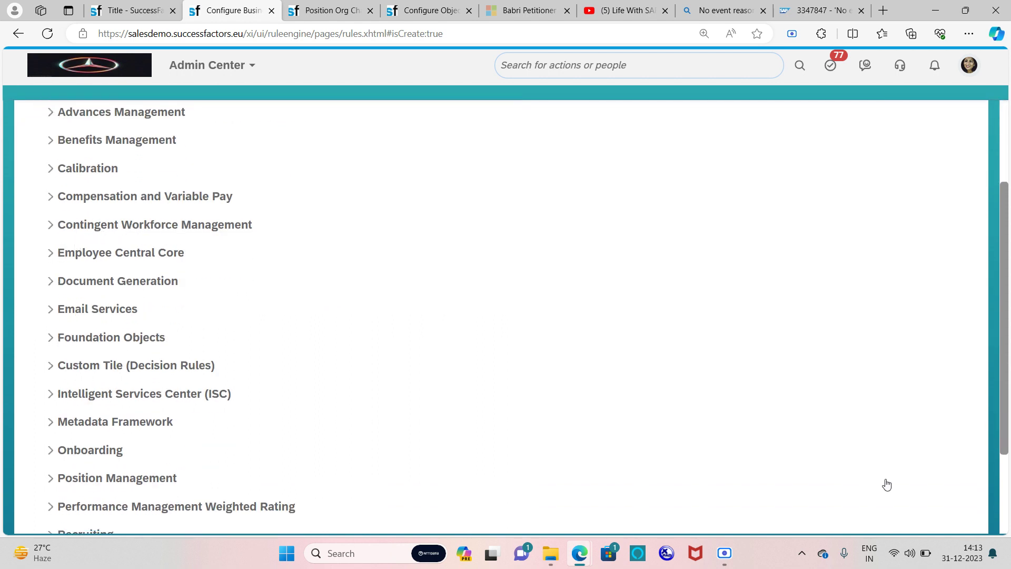
pyautogui.click(49, 256)
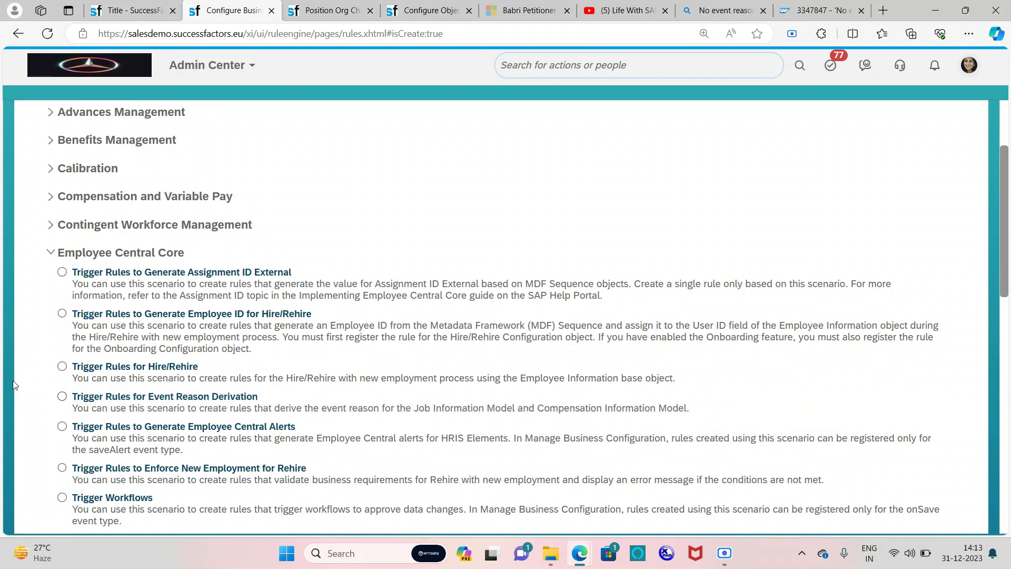
# Choose Trigger Rules for Event Reason Derivation and name it 'position change rule' with ID position_change_rule
pyautogui.click(63, 396)
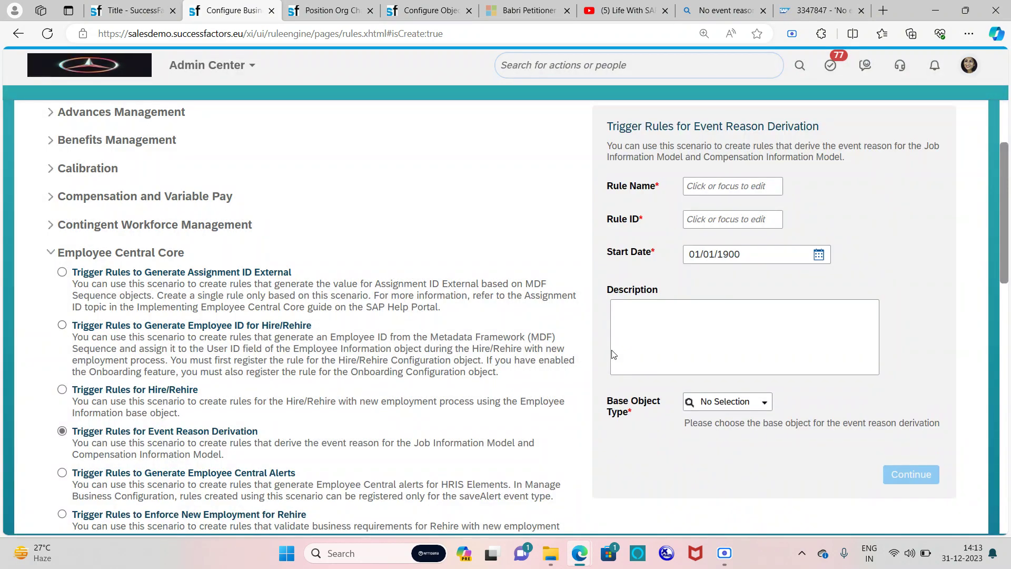
pyautogui.click(731, 182)
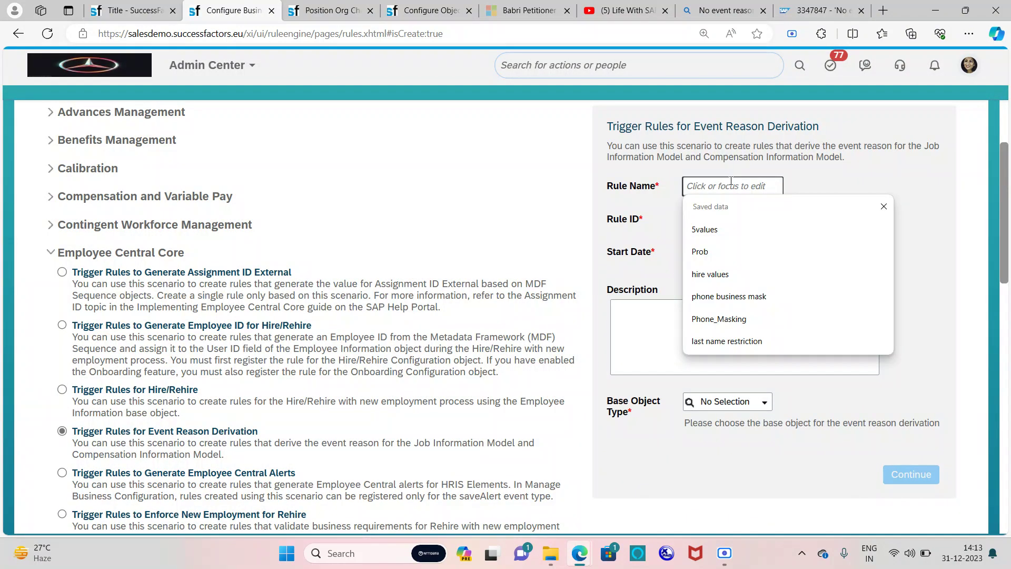
pyautogui.write('position')
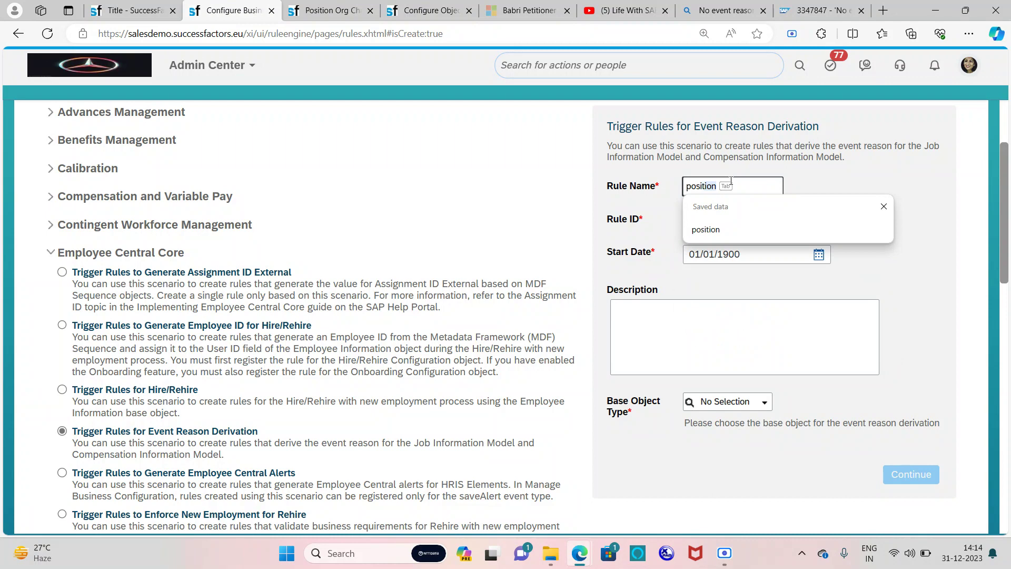
pyautogui.write(' change rule')
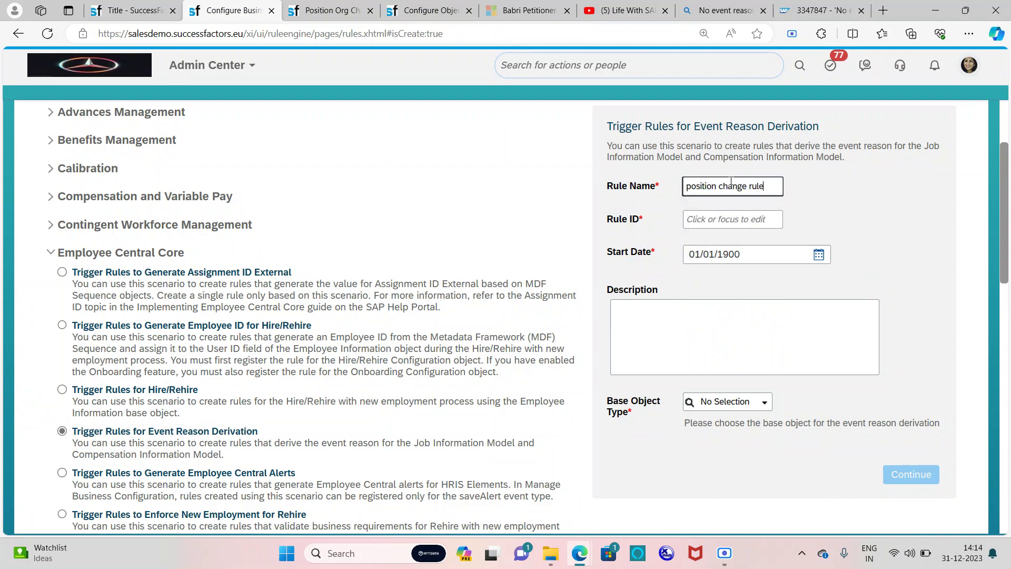
pyautogui.click(764, 221)
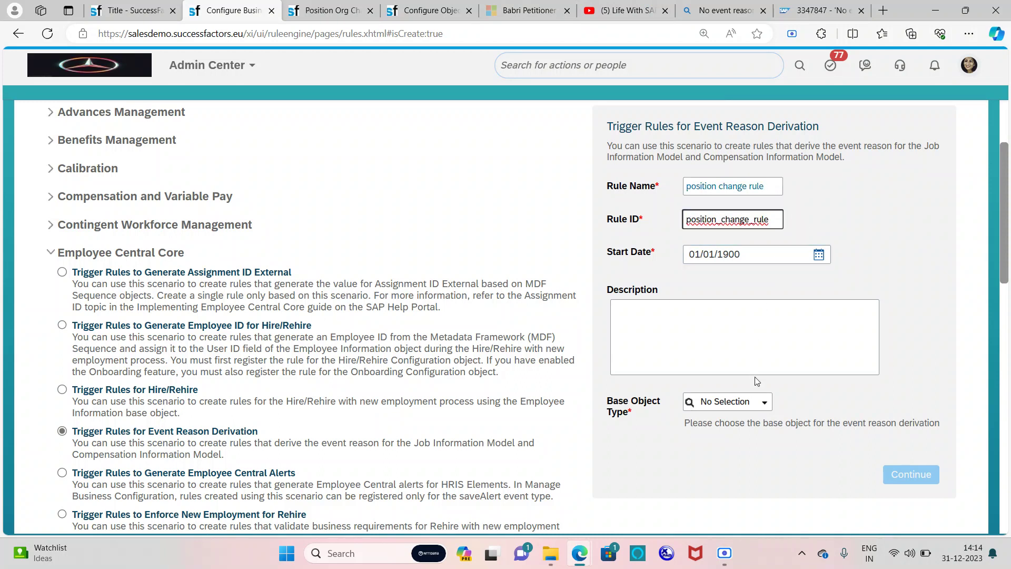
pyautogui.click(766, 405)
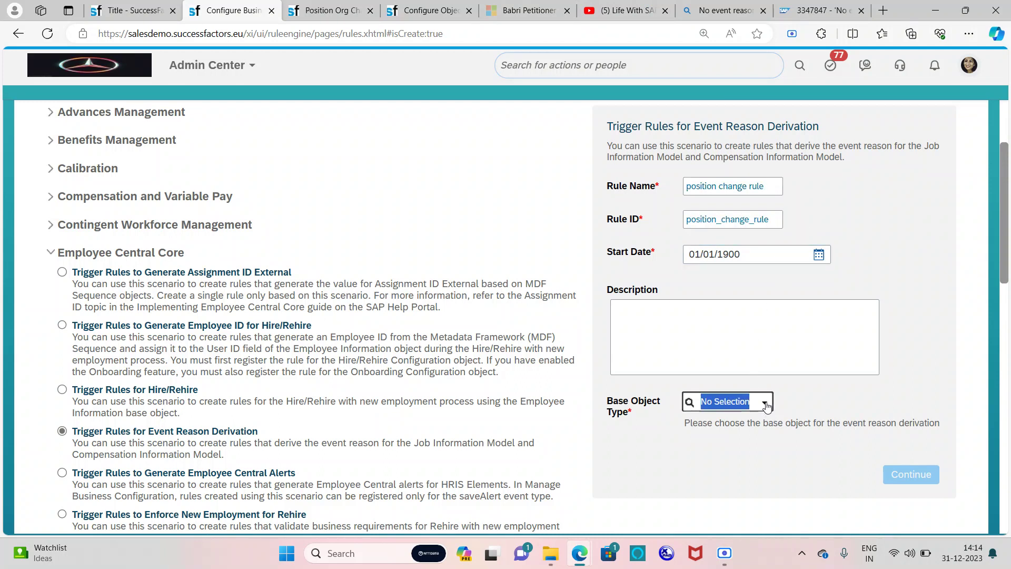
# Set the rule's Base Object to Job Information Model
pyautogui.click(766, 405)
pyautogui.write('job in')
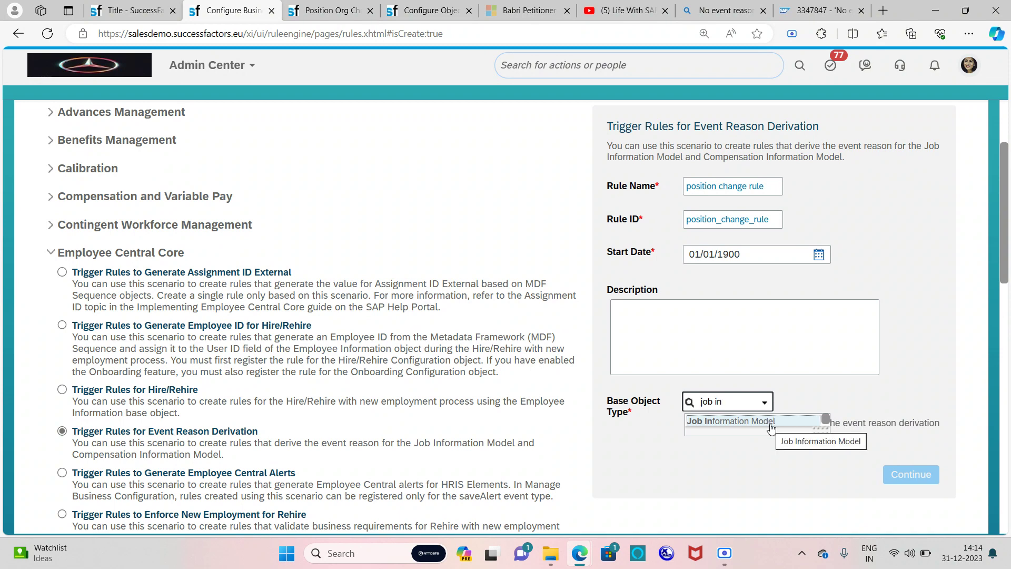
pyautogui.click(771, 421)
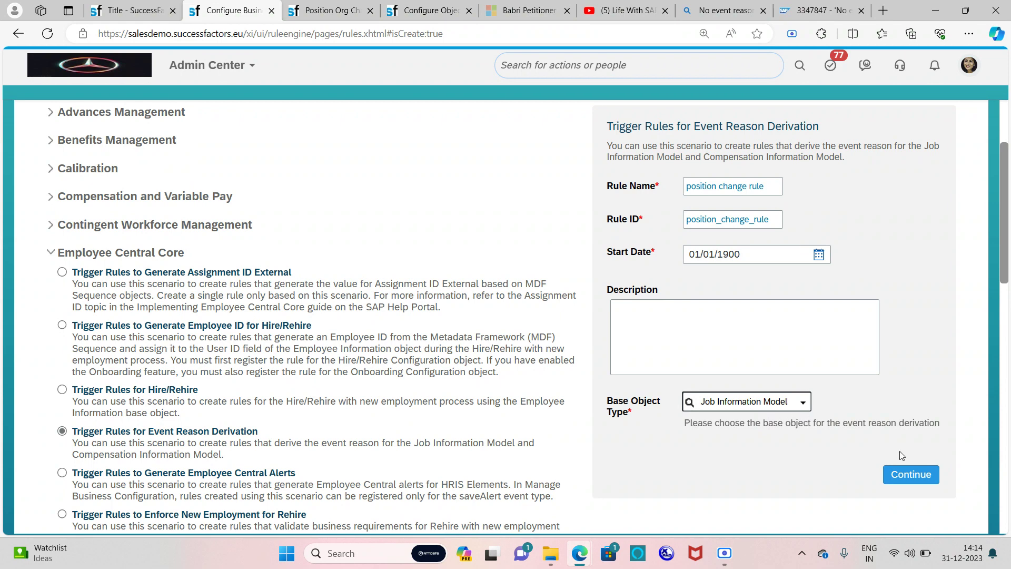
# Continue to the position change rule editor and start the If condition's left expression
pyautogui.click(920, 475)
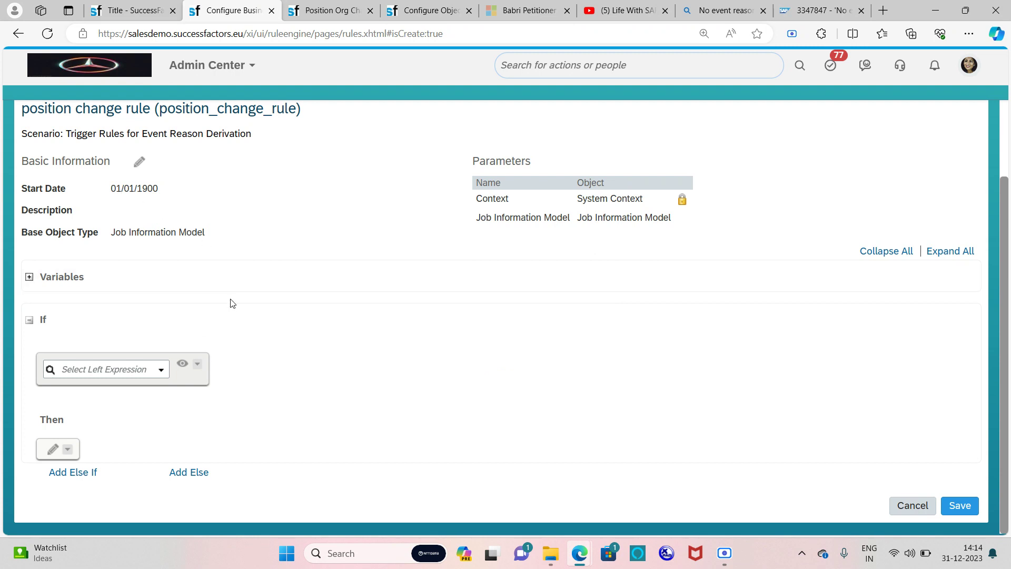
pyautogui.click(161, 371)
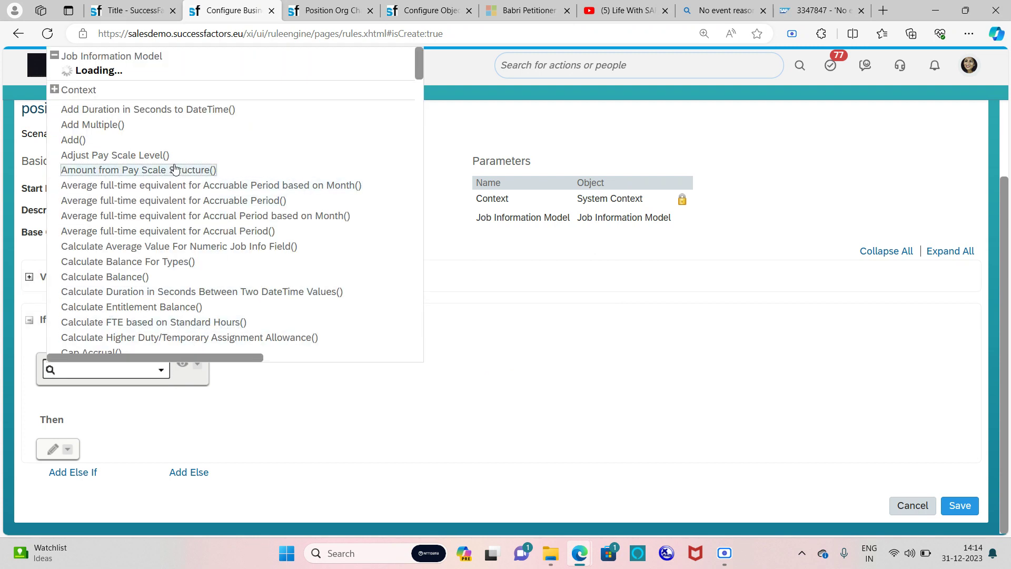
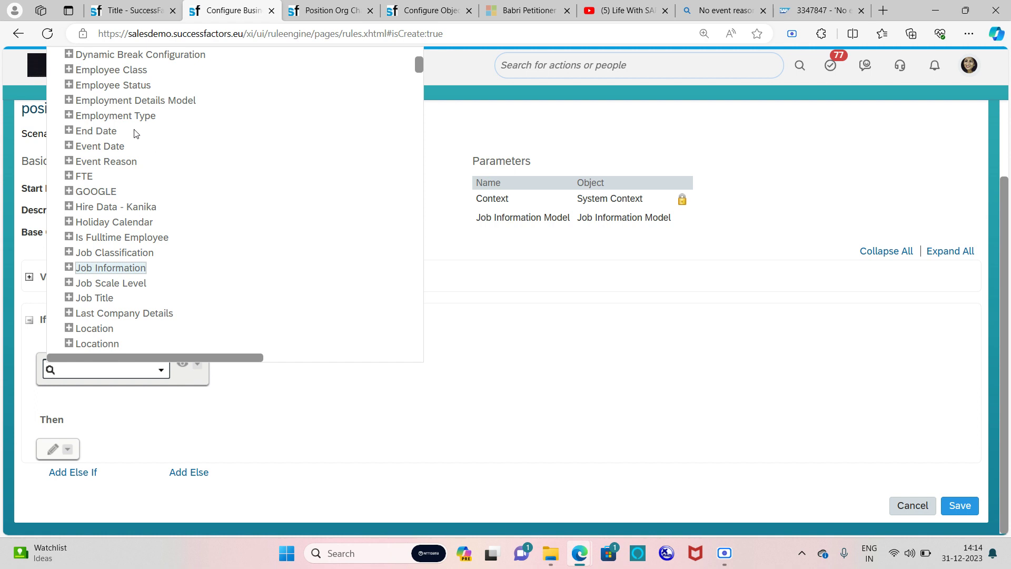
# Set the first If condition to Event Reason.Value is equal to Null
pyautogui.click(69, 161)
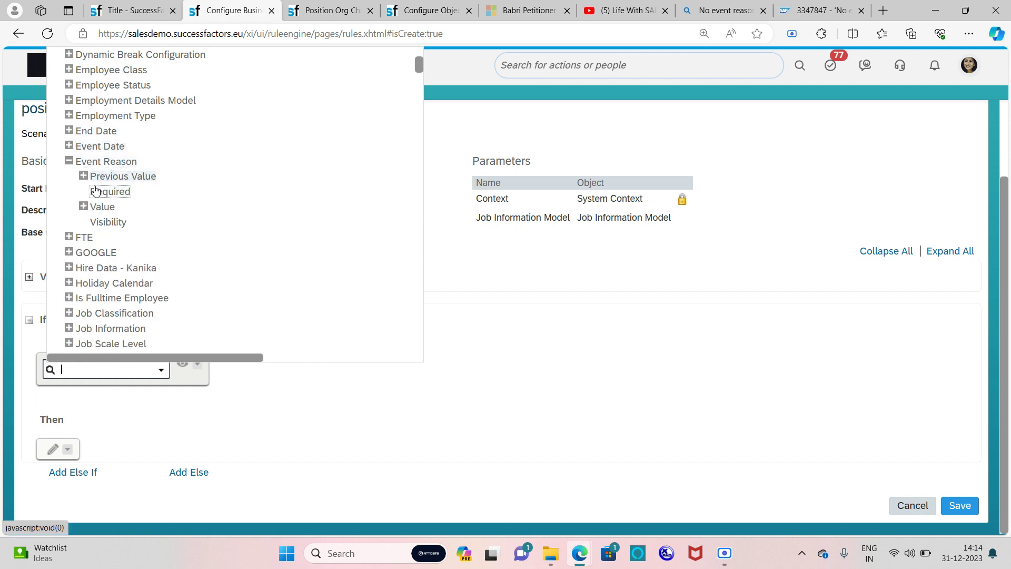
pyautogui.click(103, 207)
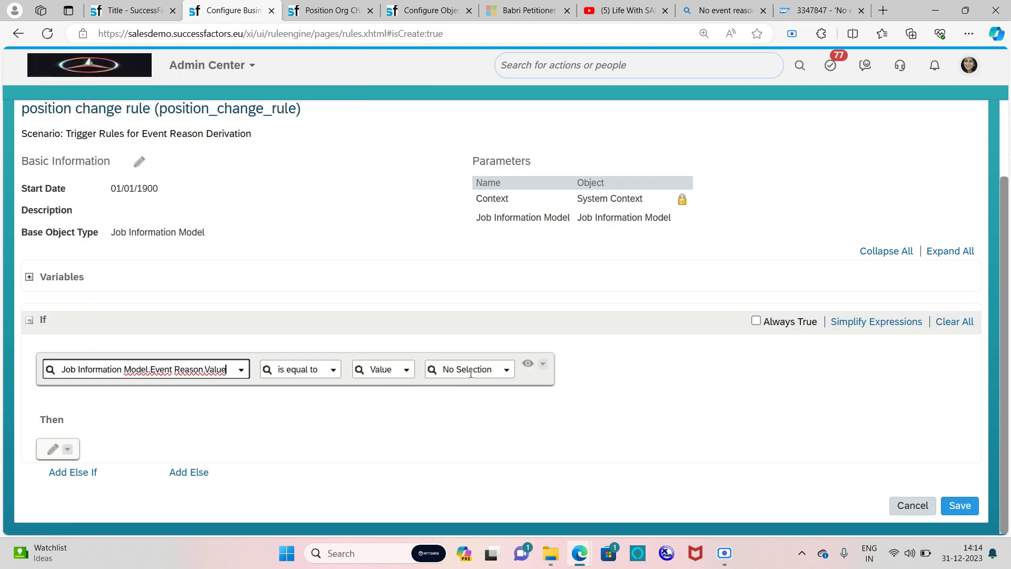
pyautogui.click(507, 374)
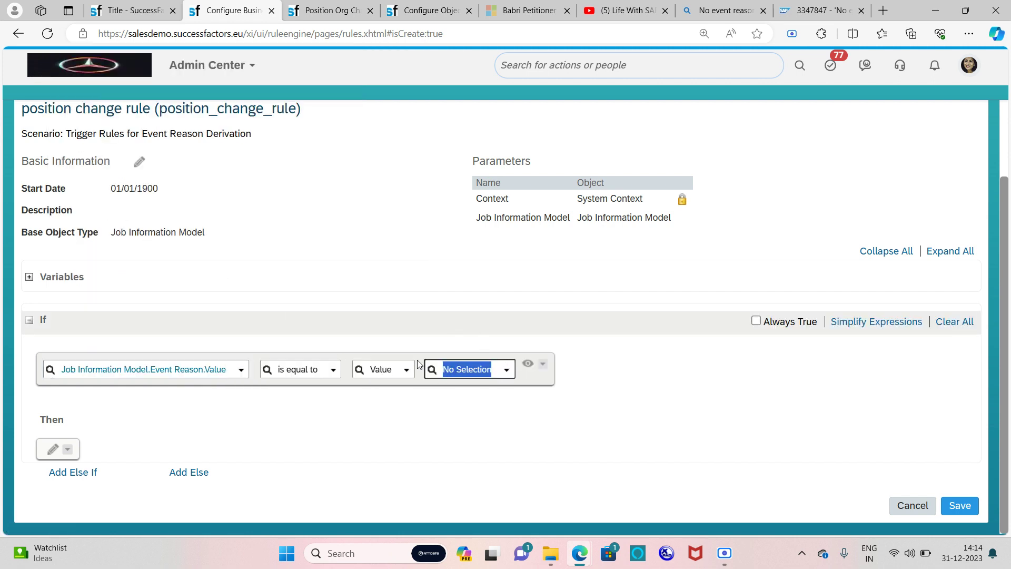
pyautogui.click(405, 374)
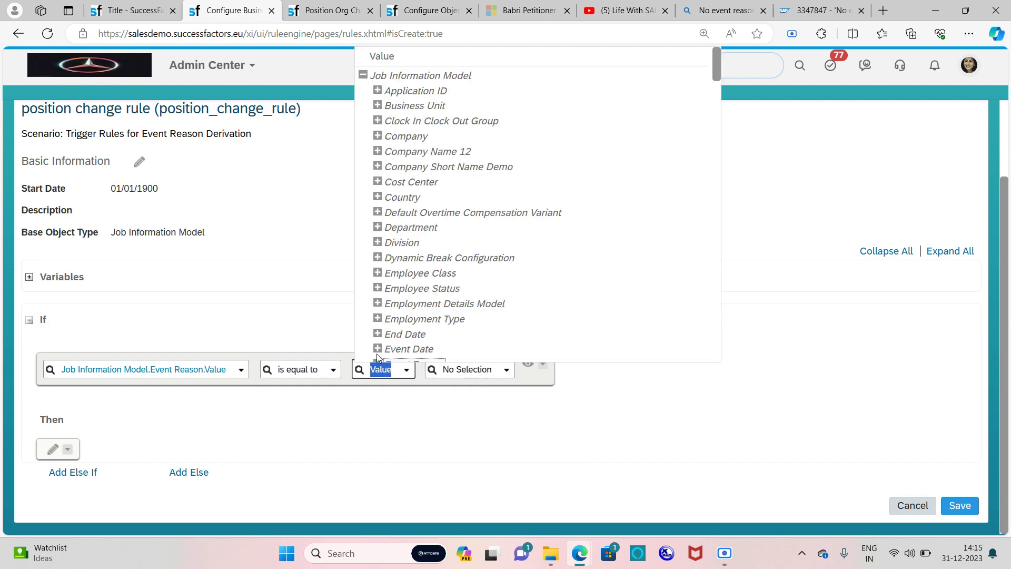
pyautogui.scroll(-20, 438, 185)
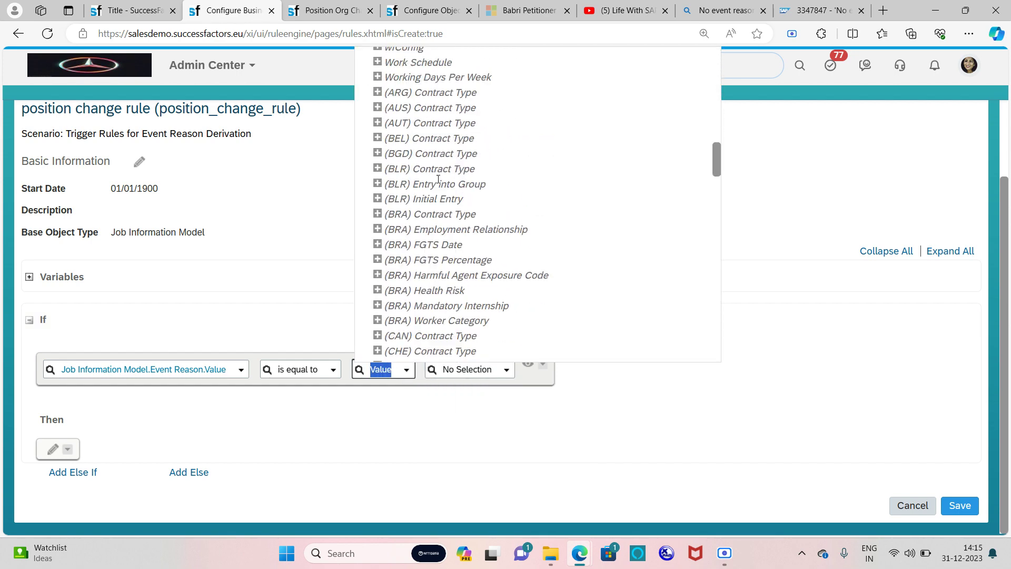
pyautogui.scroll(-20, 438, 184)
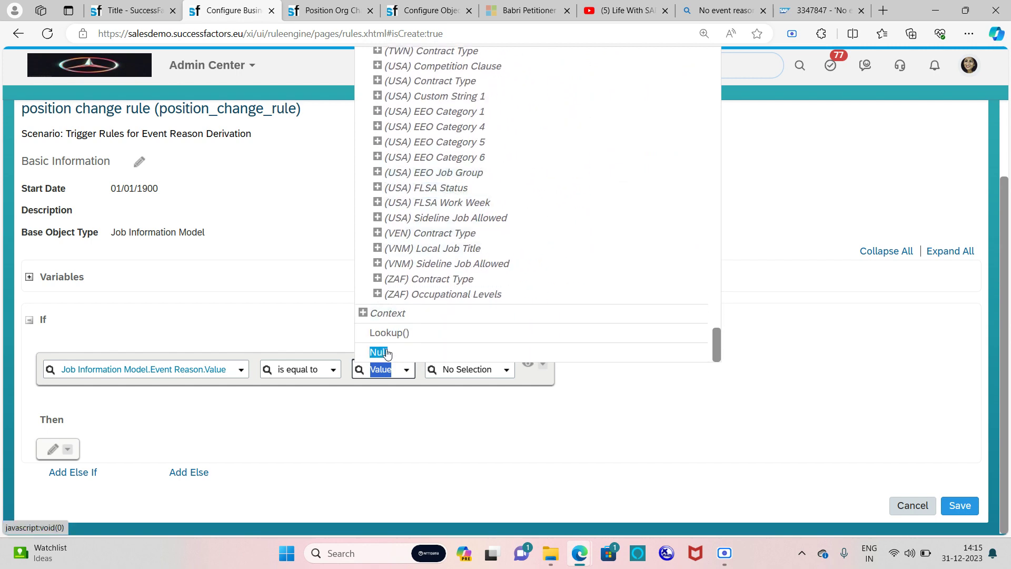
pyautogui.click(379, 352)
# Add another expression to the condition and join the two with AND
pyautogui.click(445, 363)
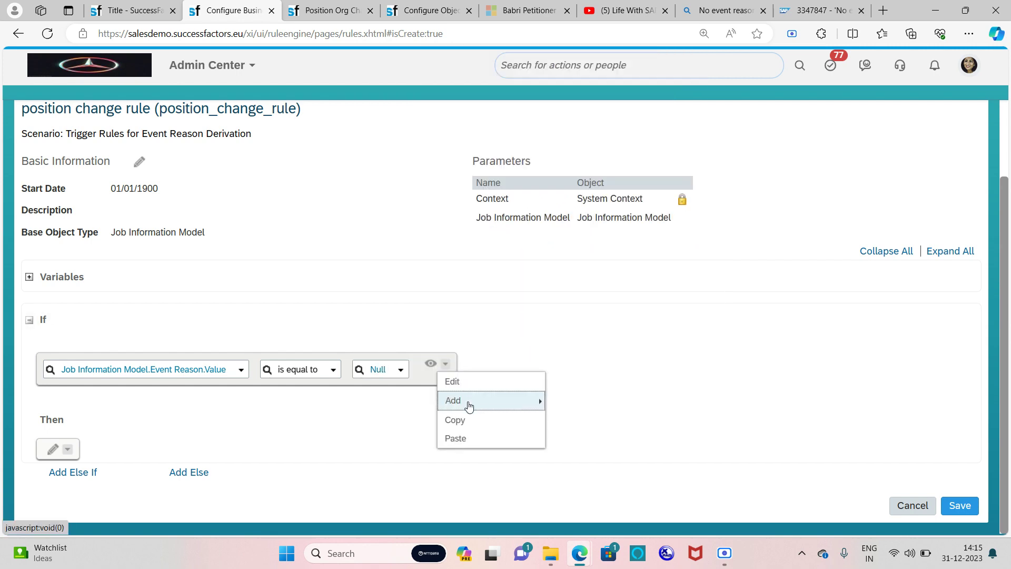
pyautogui.moveTo(472, 404)
pyautogui.click(586, 405)
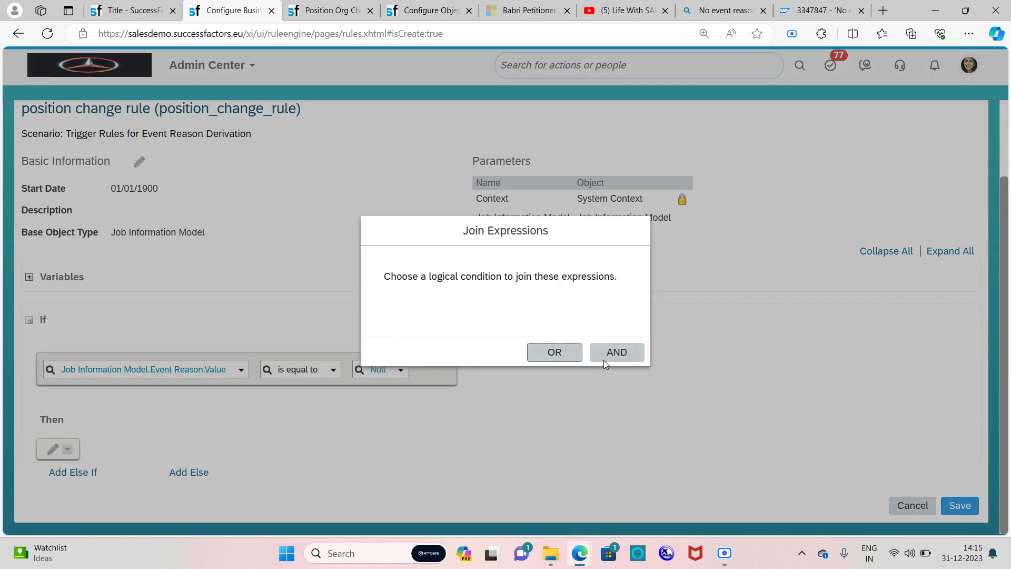
pyautogui.click(604, 359)
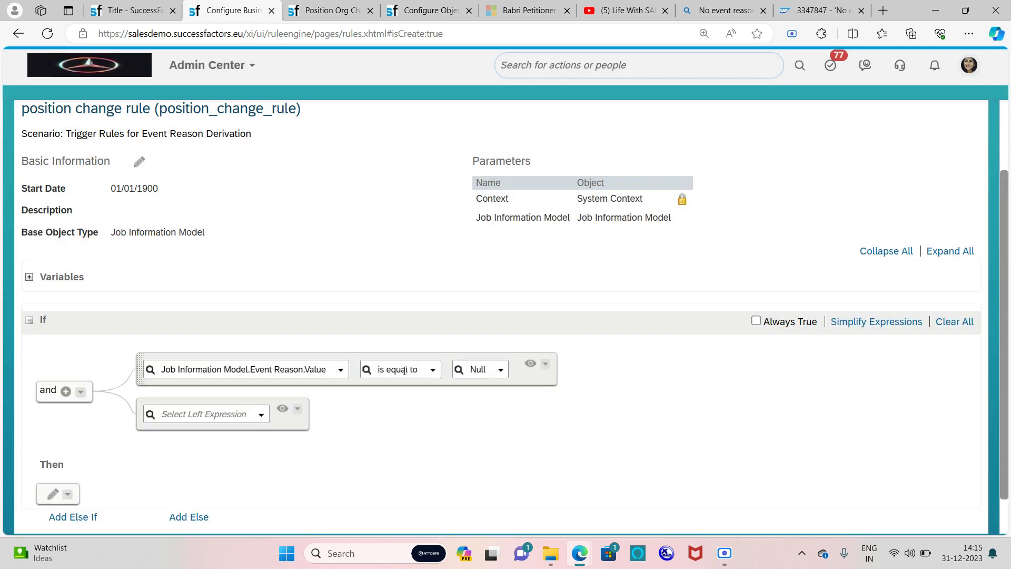
# Add two empty rows to the AND group and pick position.Previous Value as the subject
pyautogui.click(66, 392)
pyautogui.click(66, 414)
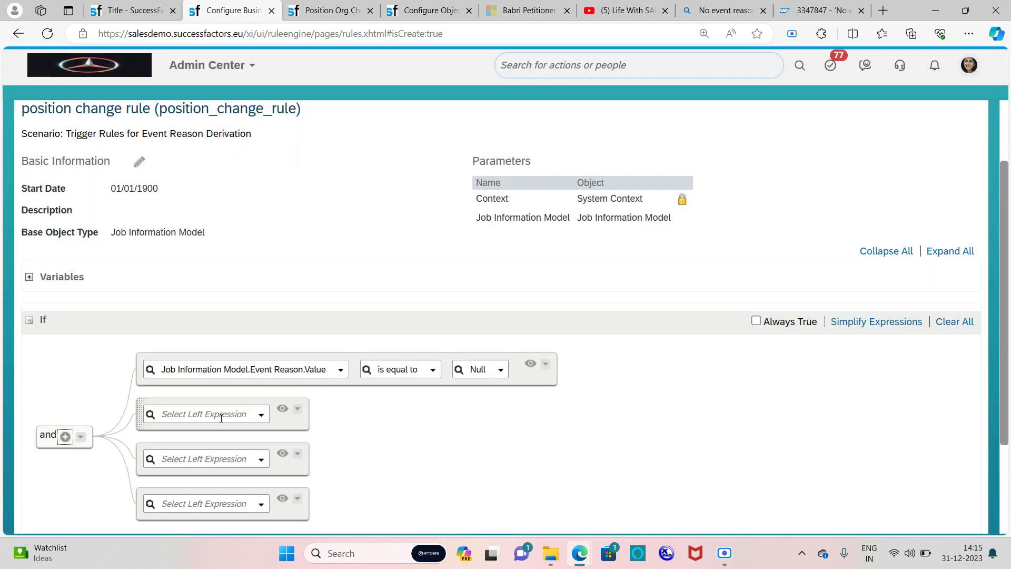
pyautogui.click(261, 414)
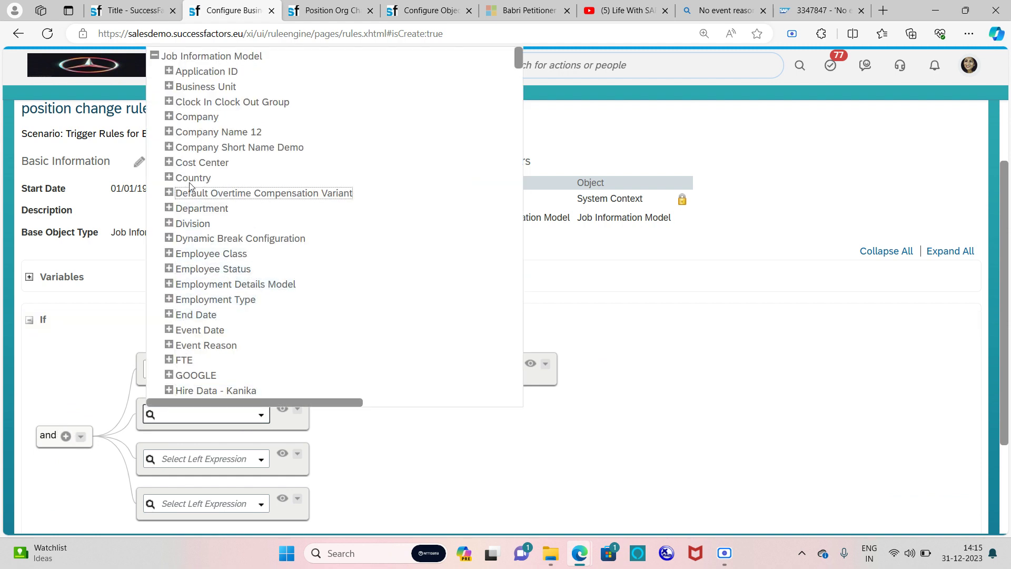
pyautogui.scroll(-2, 182, 342)
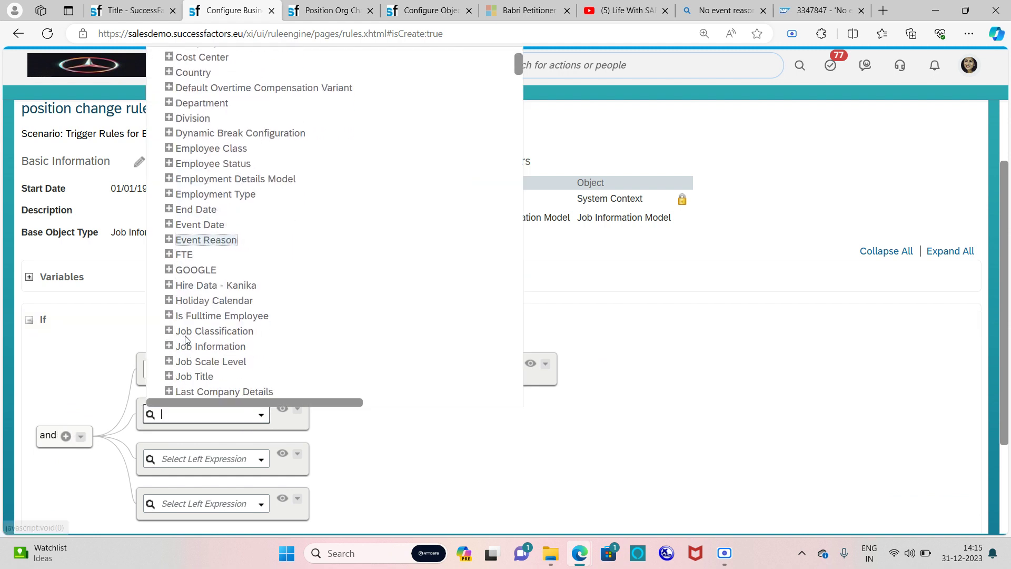
pyautogui.scroll(-1, 184, 335)
pyautogui.scroll(-3, 187, 337)
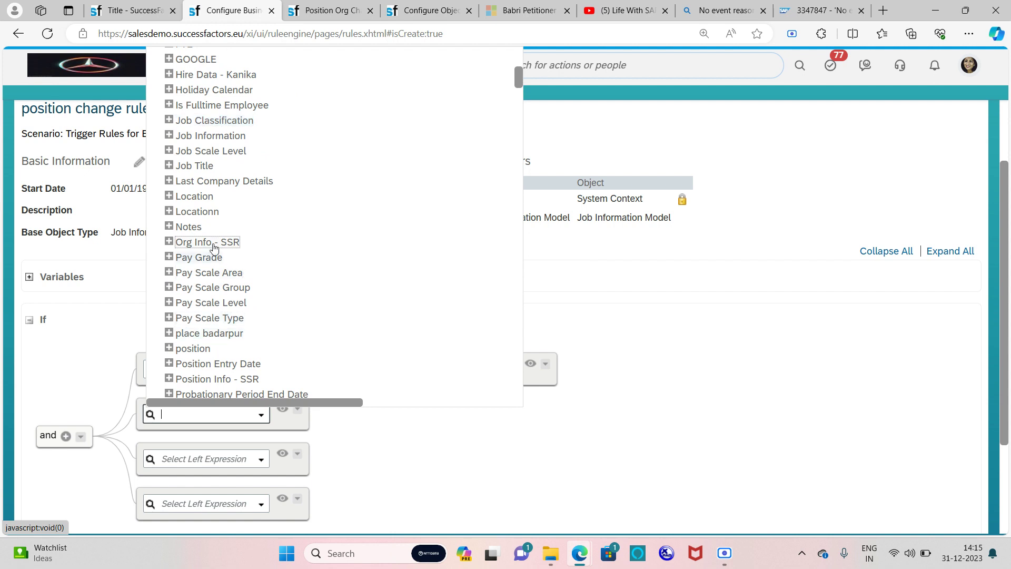
pyautogui.click(171, 348)
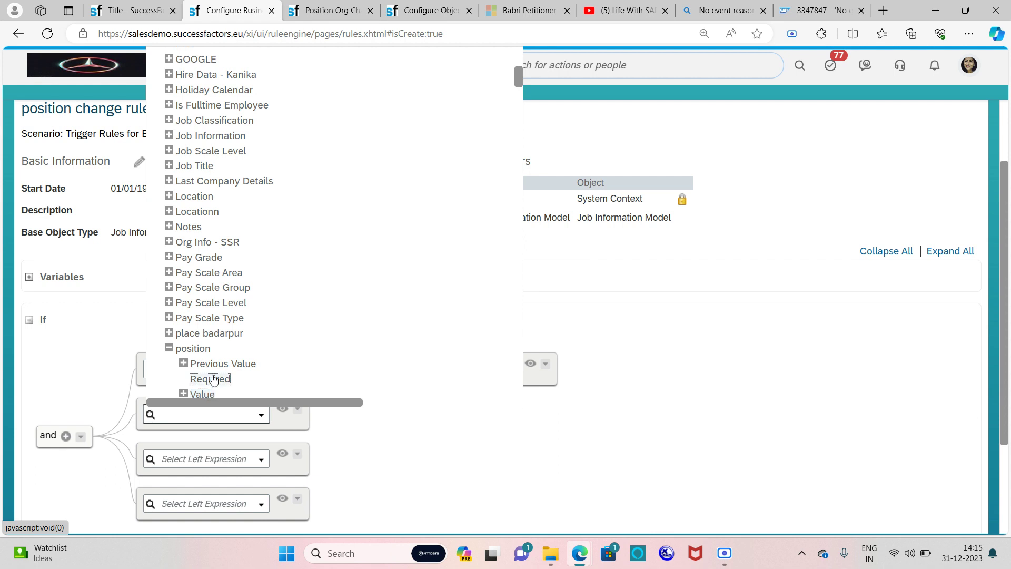
pyautogui.click(226, 363)
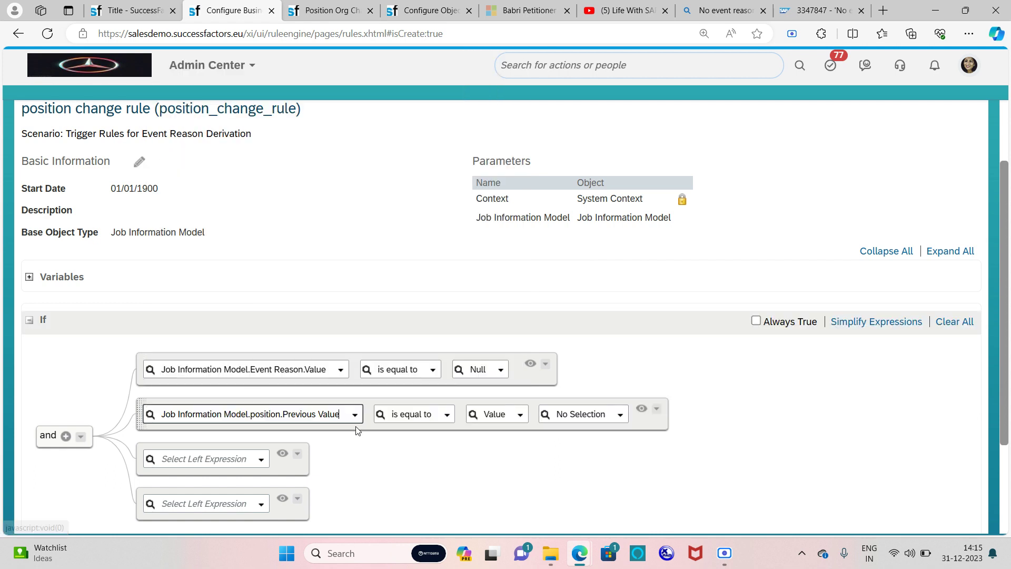
# Make the condition require position.Previous Value is not equal to position.Value
pyautogui.click(445, 416)
pyautogui.click(419, 442)
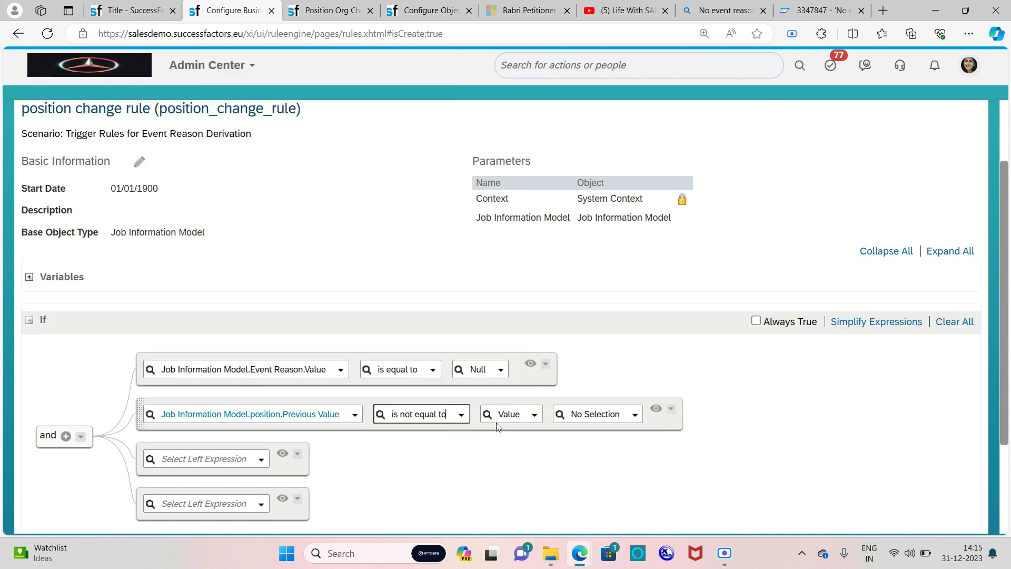
pyautogui.click(535, 416)
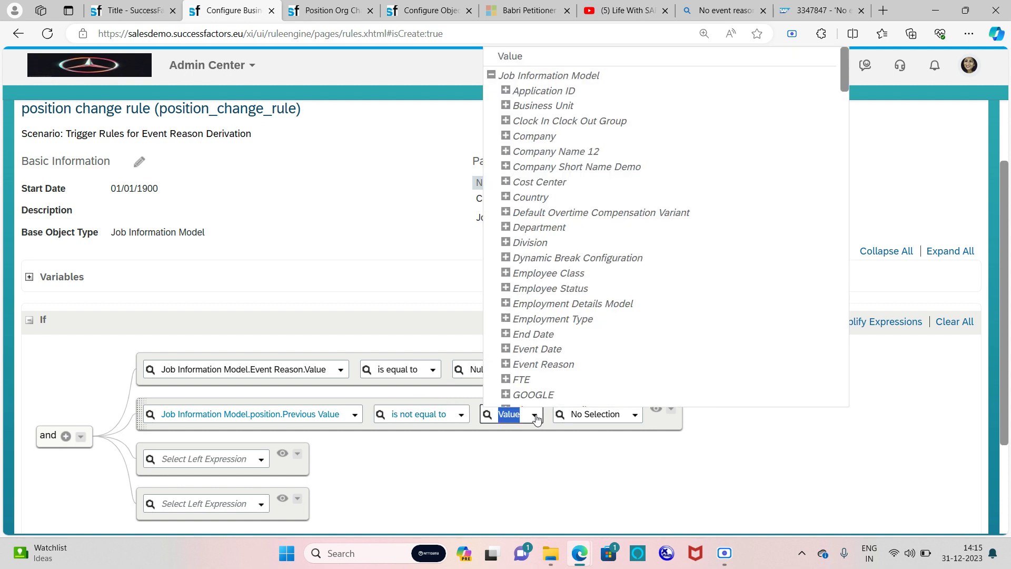
pyautogui.scroll(-4, 611, 276)
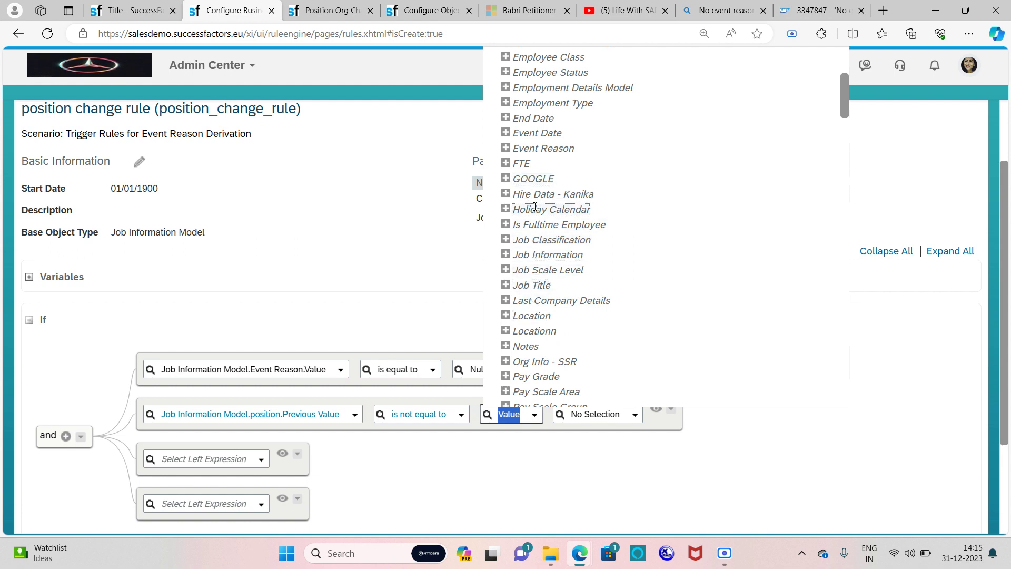
pyautogui.scroll(-3, 527, 237)
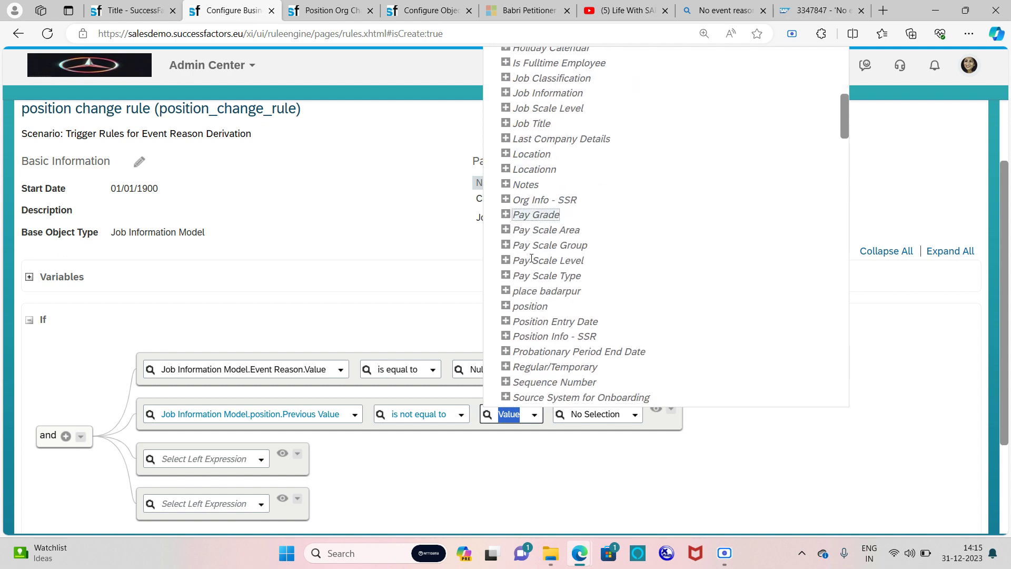
pyautogui.click(505, 307)
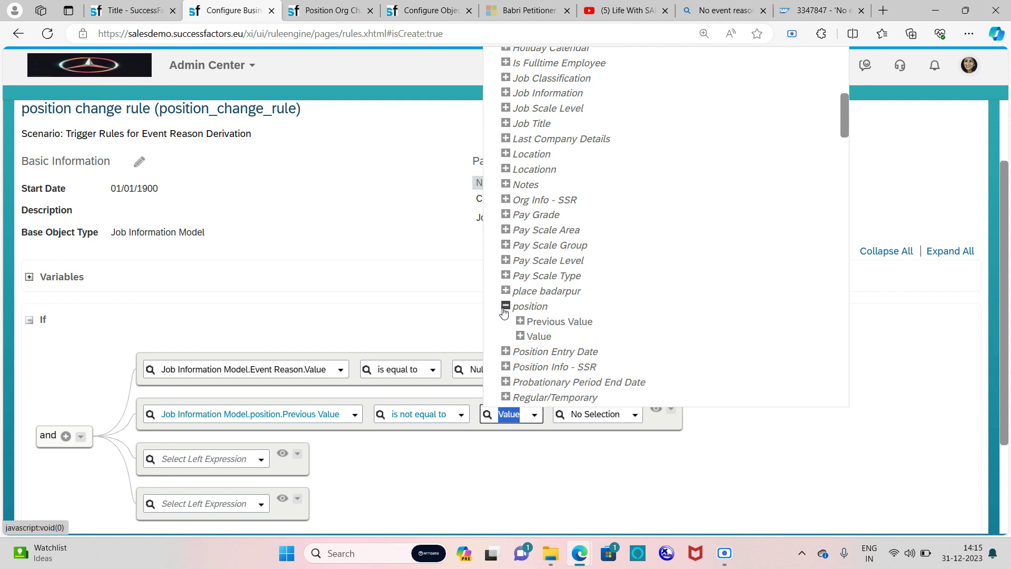
pyautogui.click(535, 335)
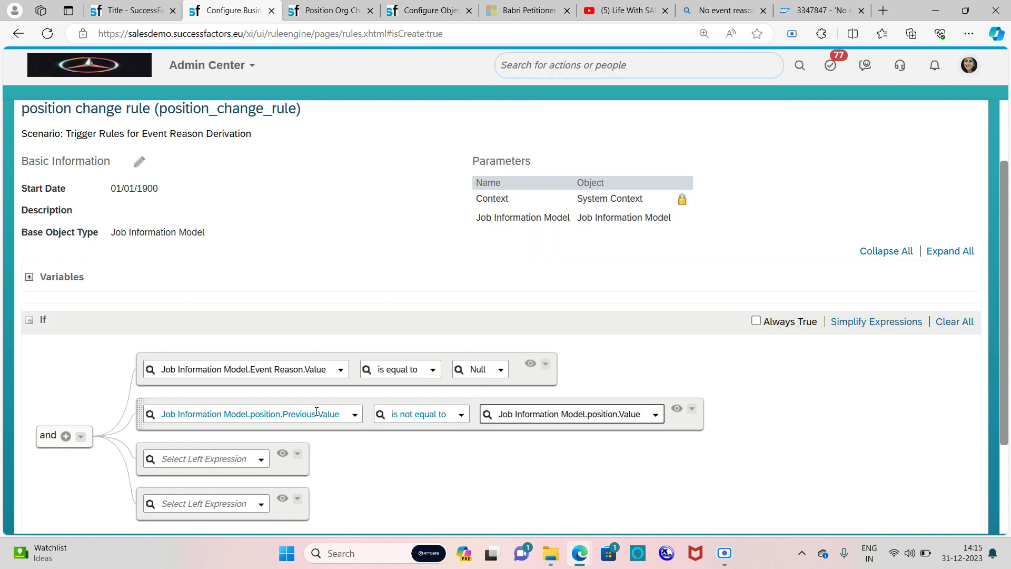
pyautogui.click(691, 408)
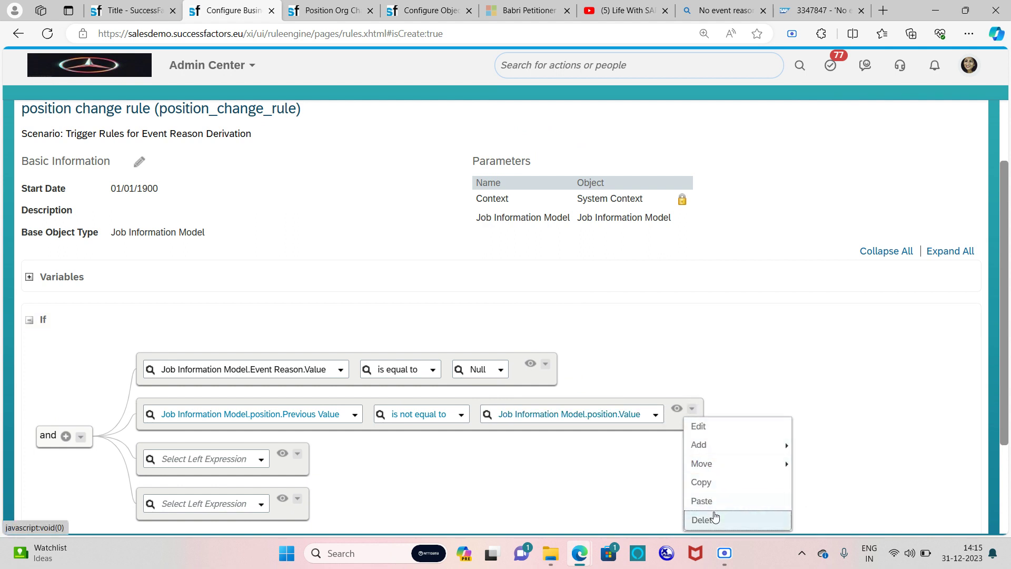
pyautogui.moveTo(723, 447)
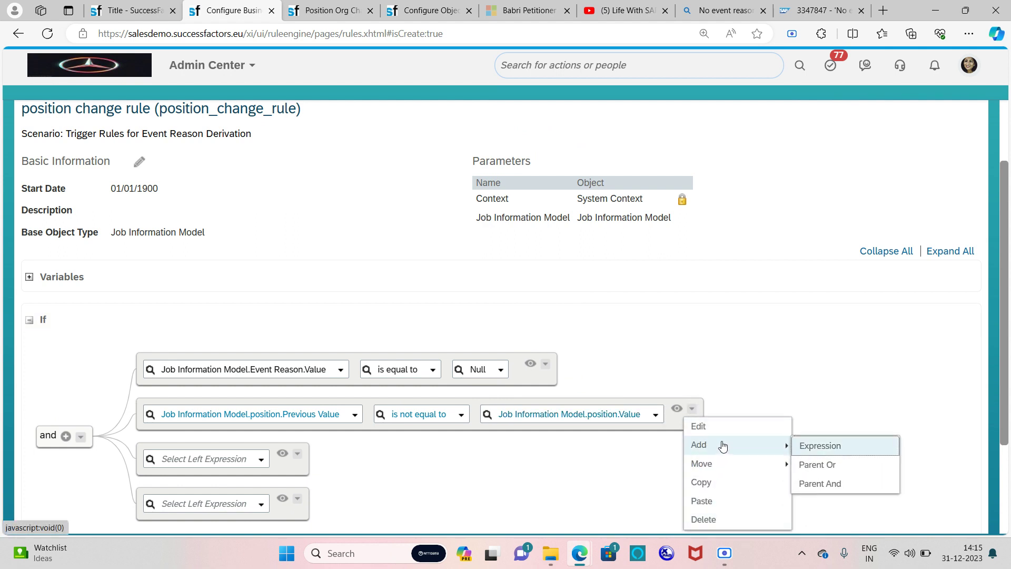
# Wrap the position condition in an OR group, delete the two empty rows, and add two new ones
pyautogui.click(813, 465)
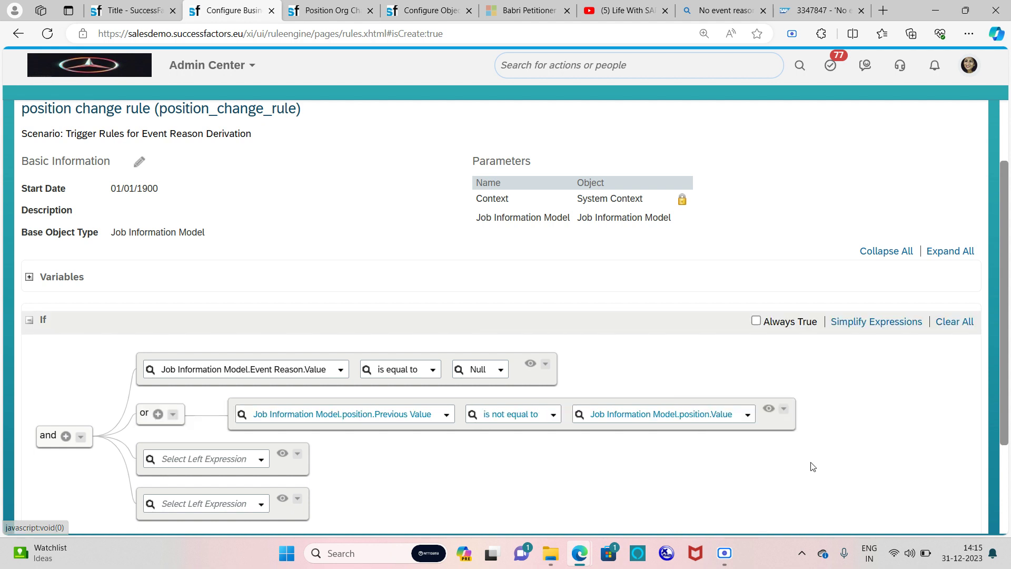
pyautogui.click(297, 453)
pyautogui.click(346, 430)
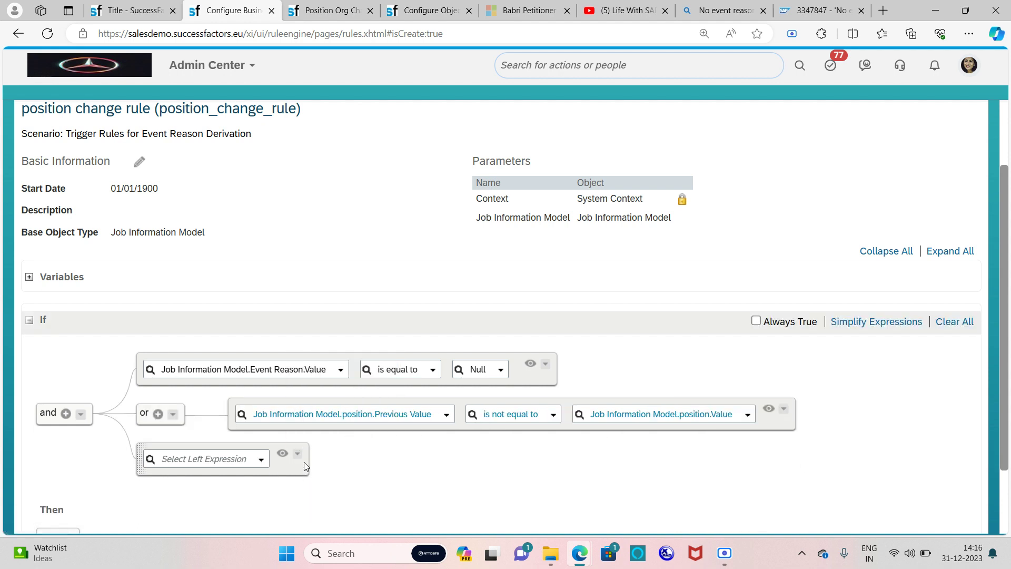
pyautogui.click(297, 453)
pyautogui.click(339, 440)
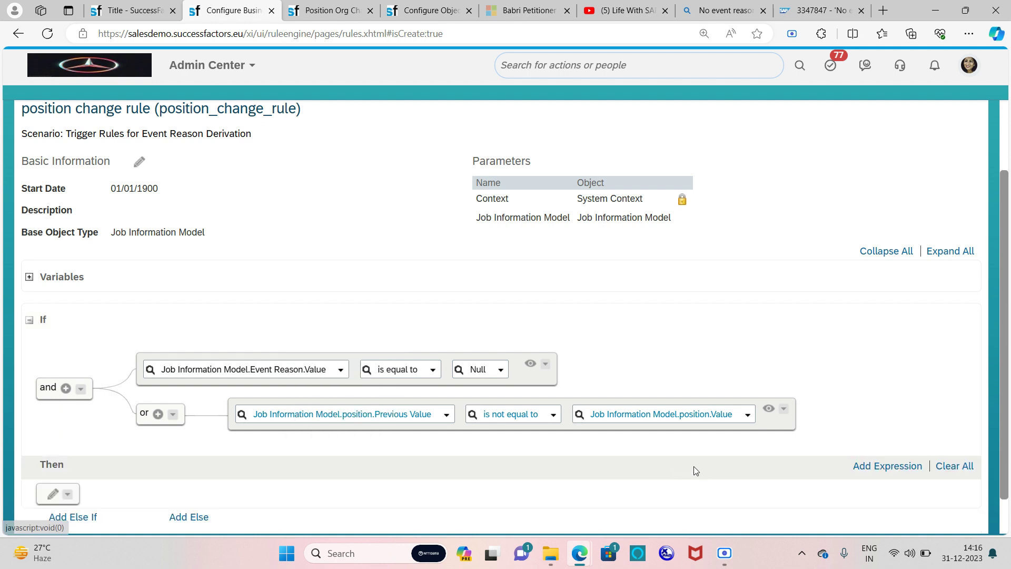
pyautogui.click(158, 414)
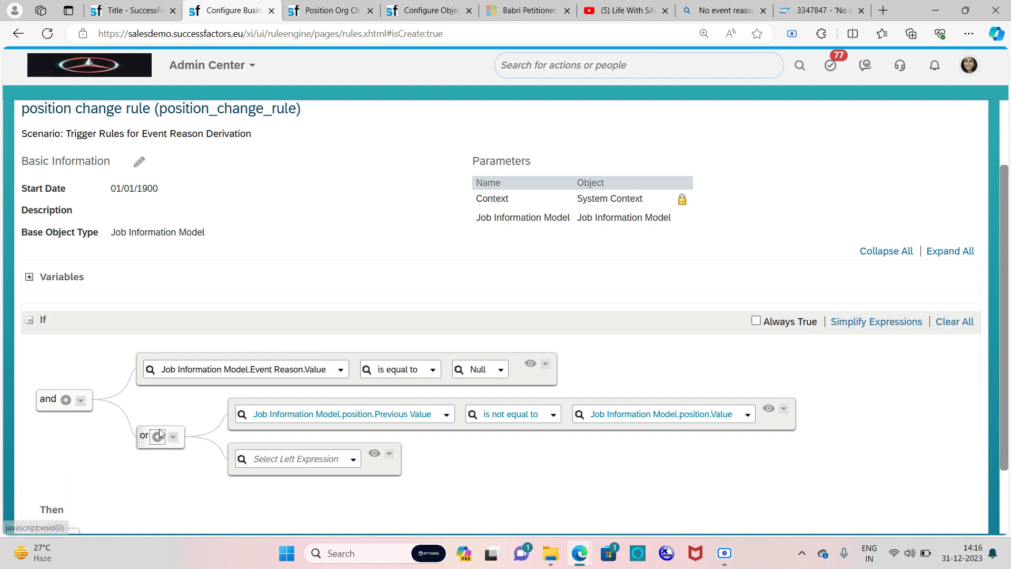
pyautogui.click(158, 437)
pyautogui.scroll(-3, 441, 393)
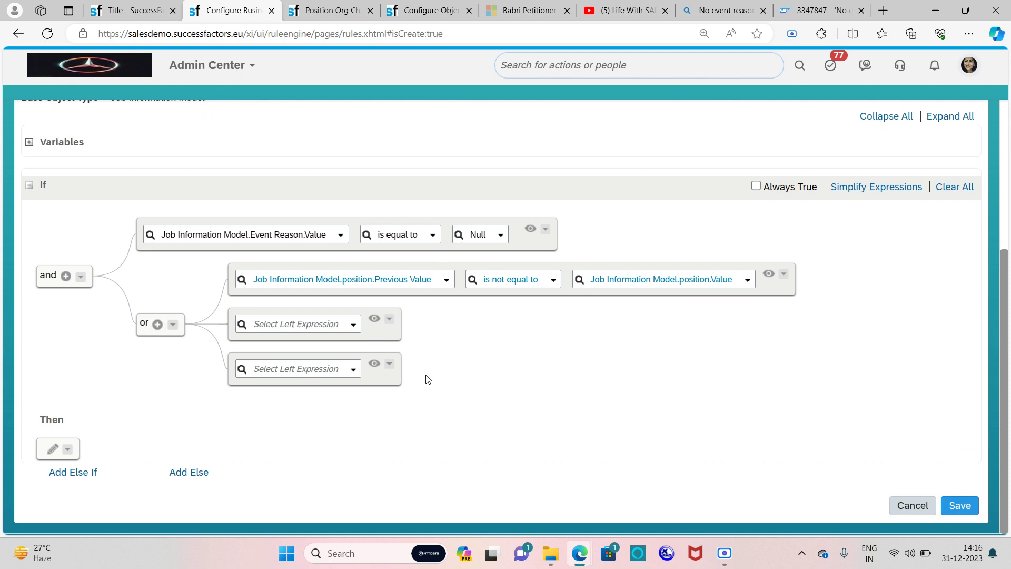
# Use Job Title.Previous Value as the left side of the first OR condition
pyautogui.click(353, 325)
pyautogui.scroll(-9, 333, 253)
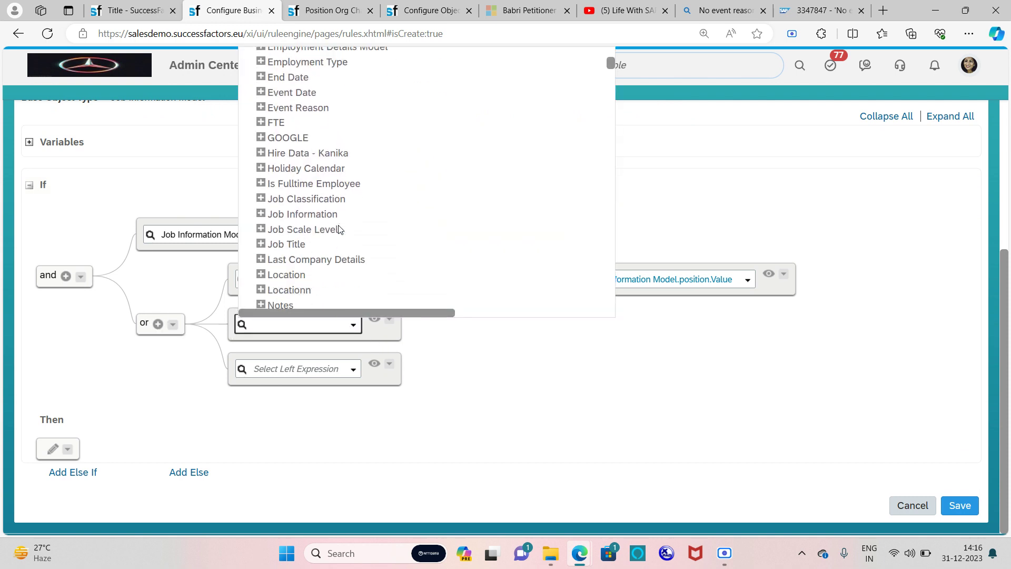
pyautogui.scroll(-6, 340, 229)
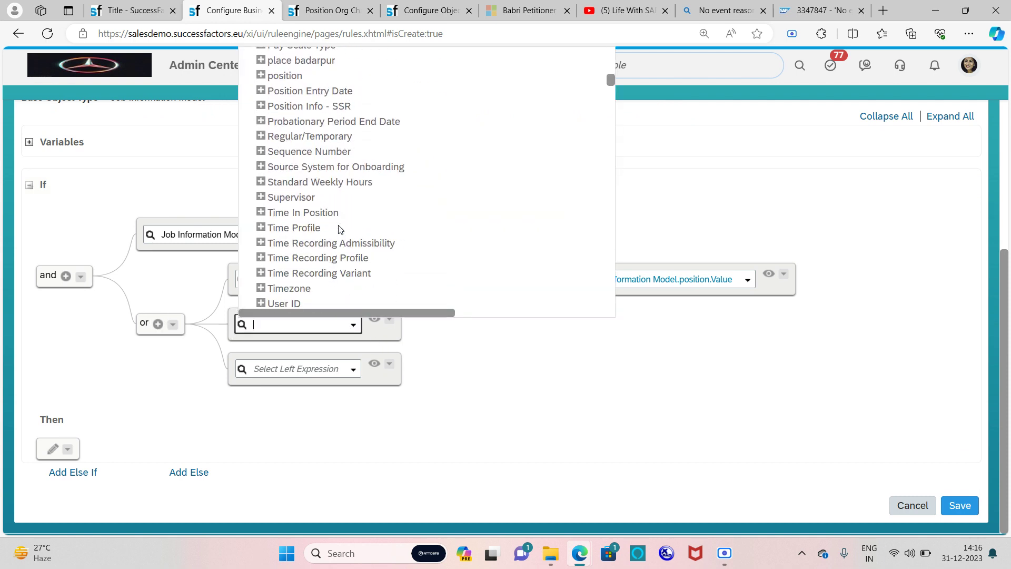
pyautogui.scroll(3, 339, 230)
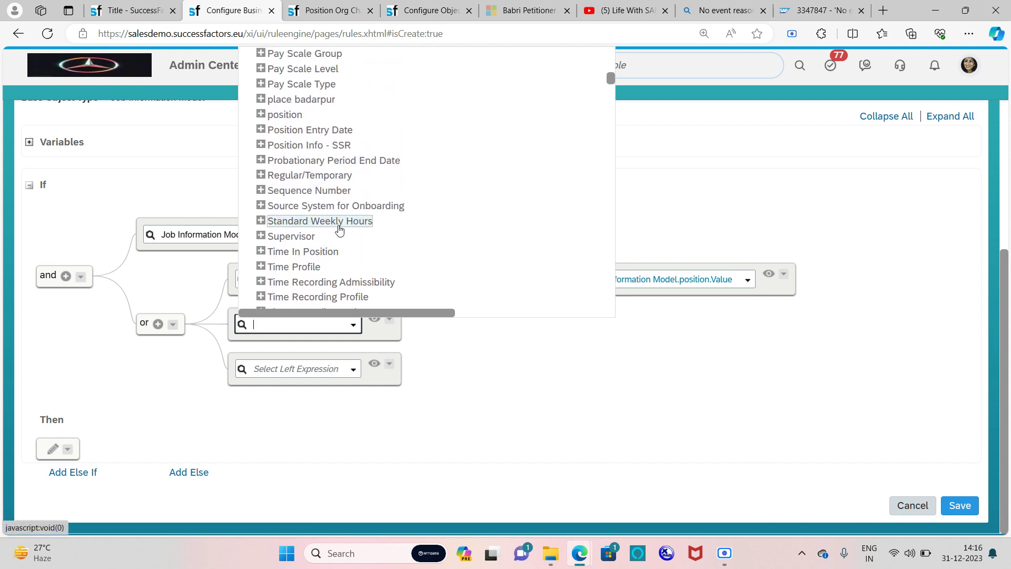
pyautogui.scroll(5, 340, 228)
pyautogui.scroll(1, 339, 222)
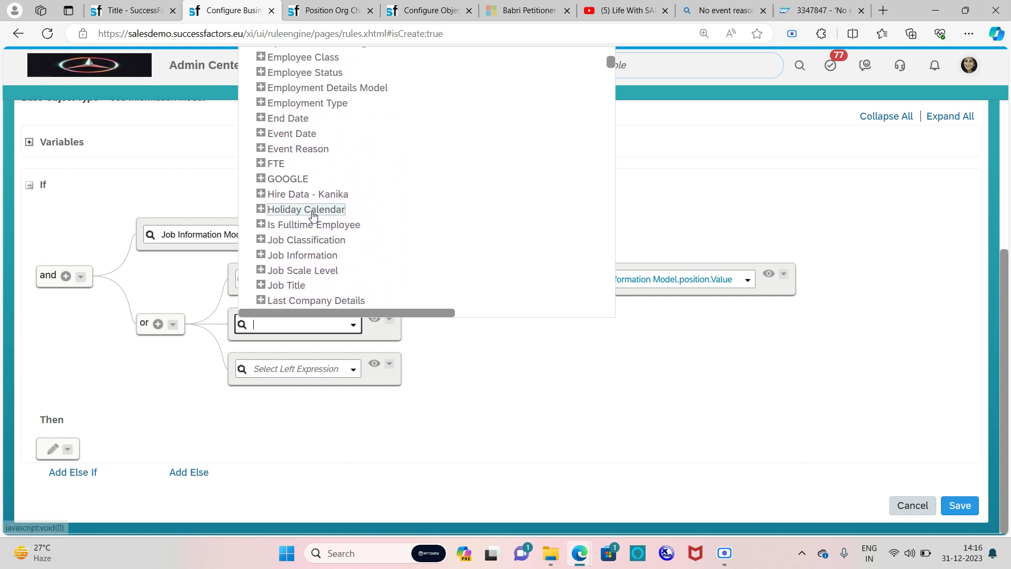
pyautogui.click(260, 284)
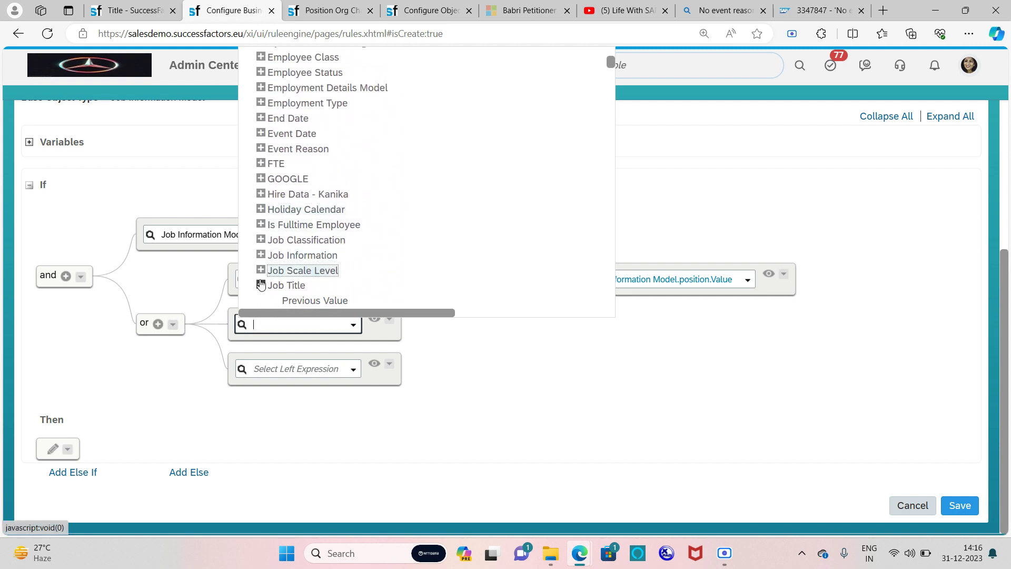
pyautogui.scroll(-2, 384, 239)
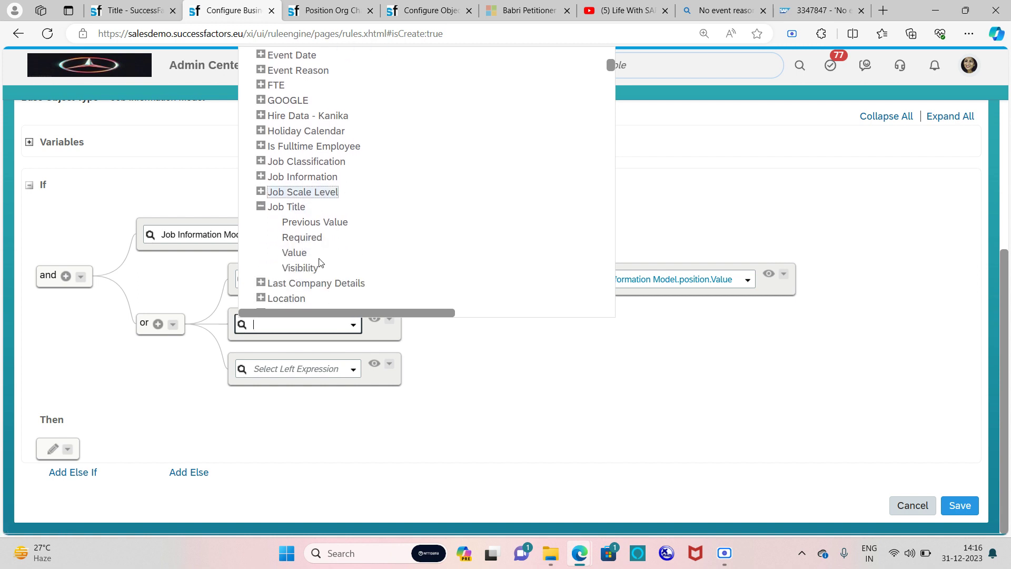
pyautogui.click(314, 222)
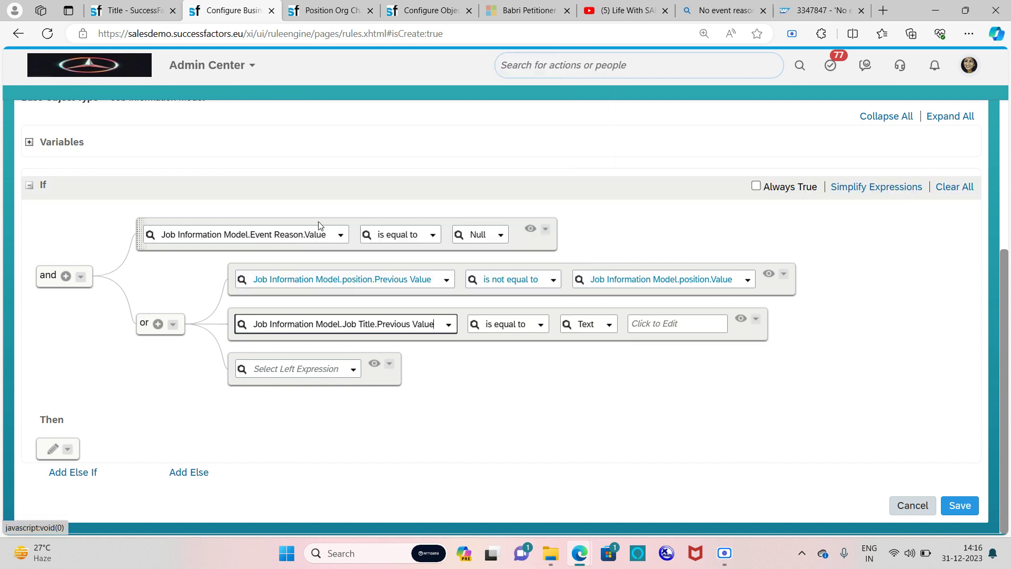
# Set the operator to is not equal to and compare against Job Title.Value
pyautogui.click(547, 331)
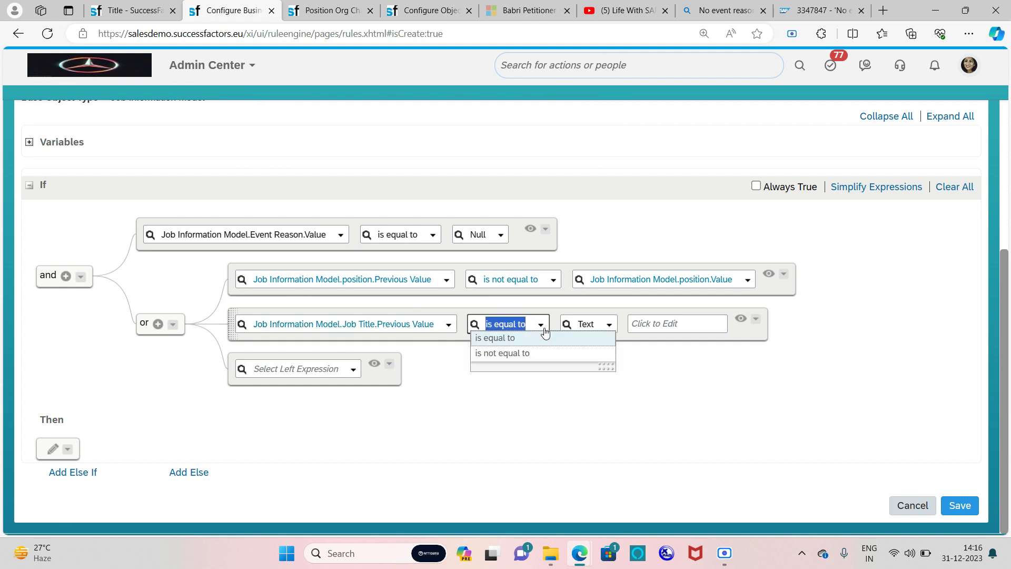
pyautogui.click(522, 354)
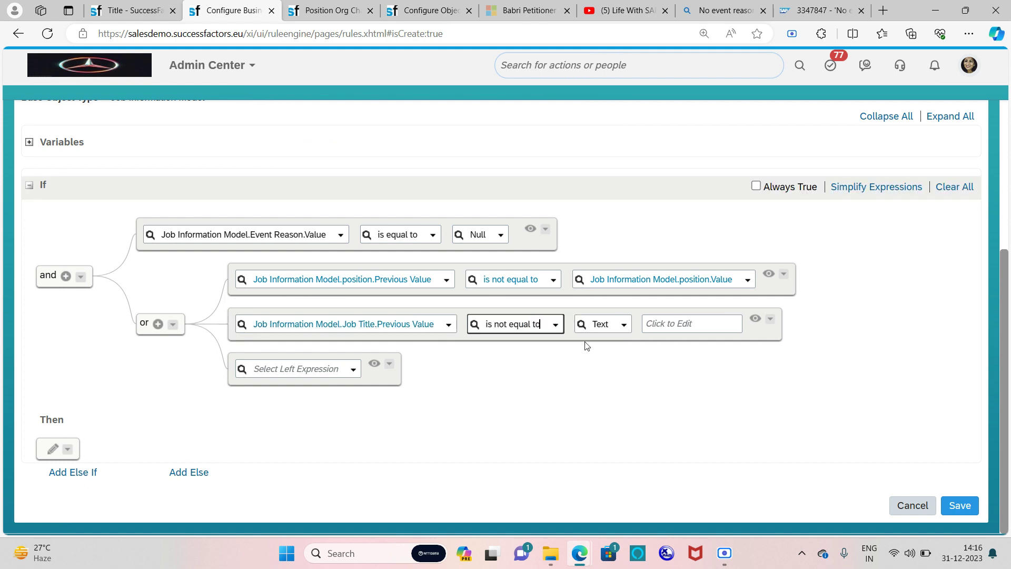
pyautogui.click(623, 325)
pyautogui.scroll(-3, 610, 232)
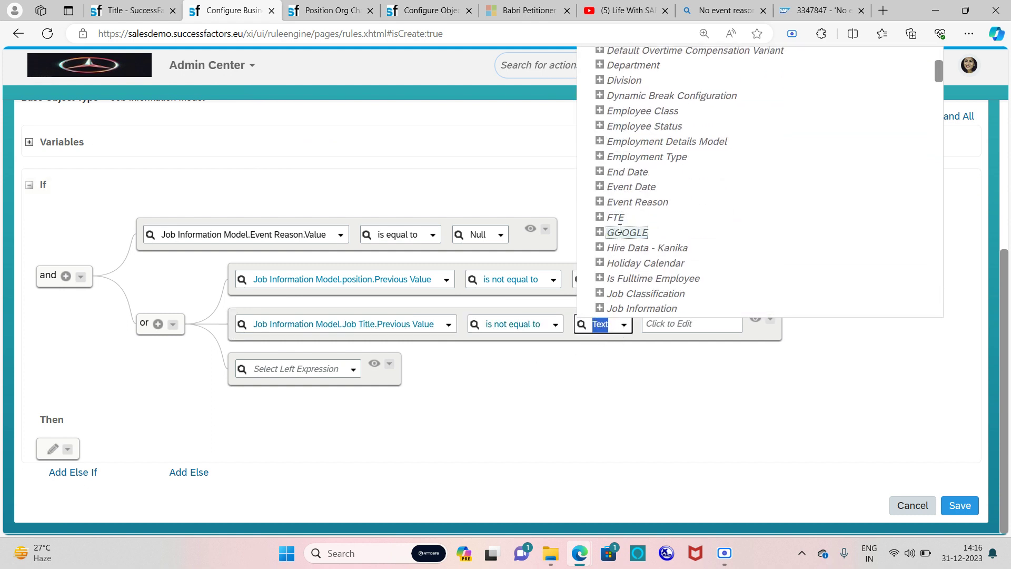
pyautogui.scroll(-3, 619, 229)
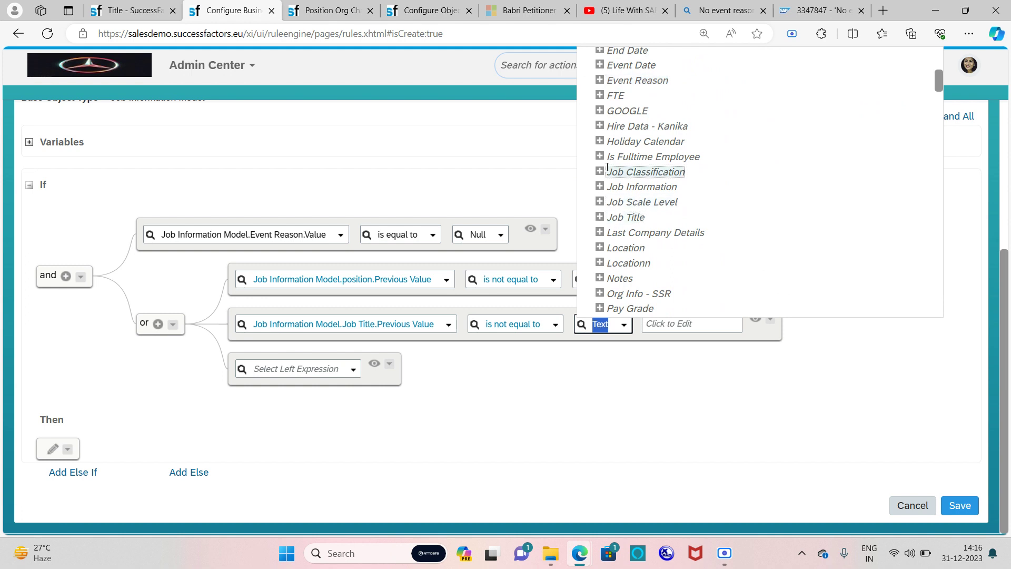
pyautogui.click(600, 218)
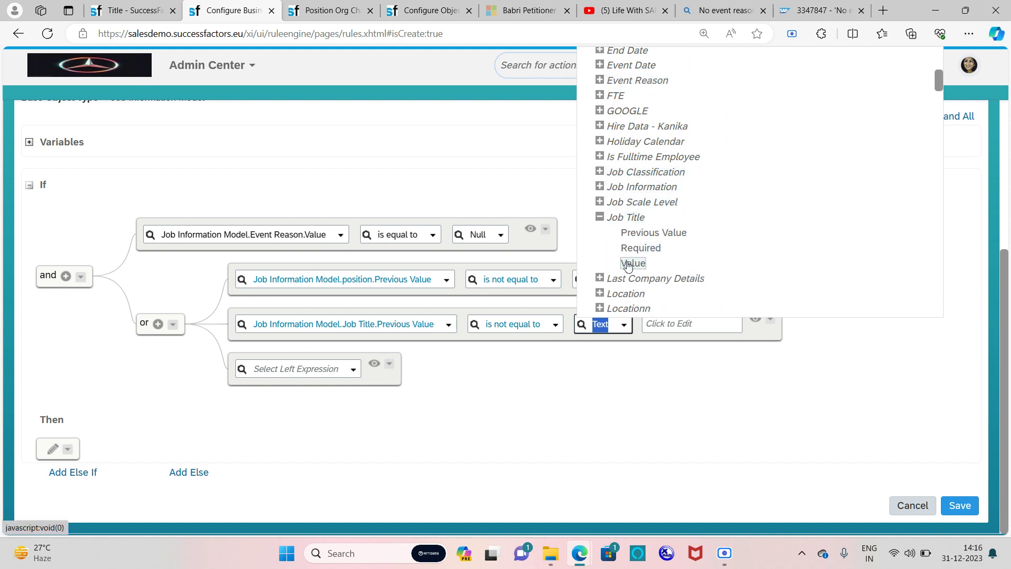
pyautogui.click(630, 263)
pyautogui.click(352, 369)
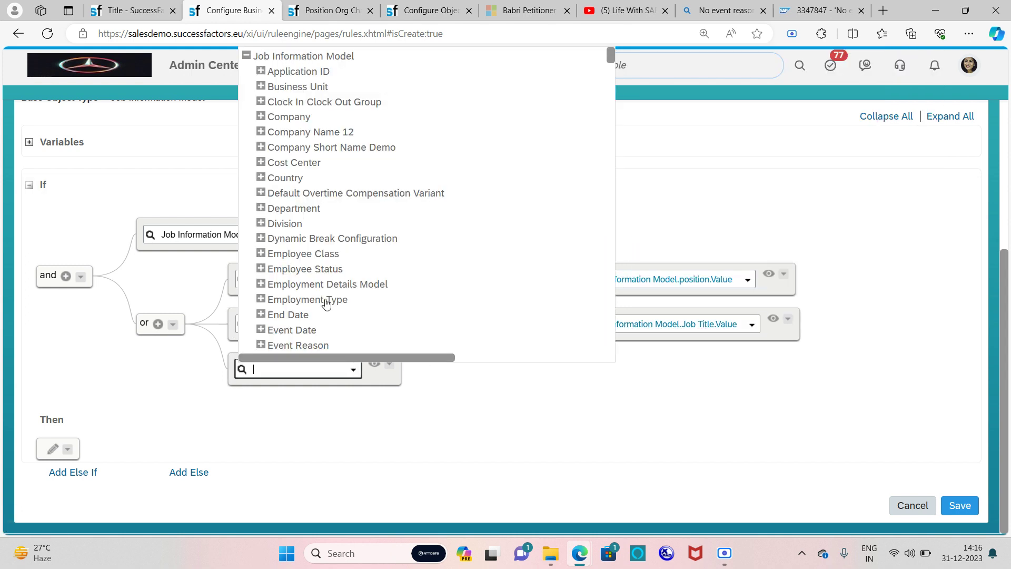
# Add the OR condition Job Classification.Previous Value is not equal to Job Classification.Value
pyautogui.scroll(-5, 316, 273)
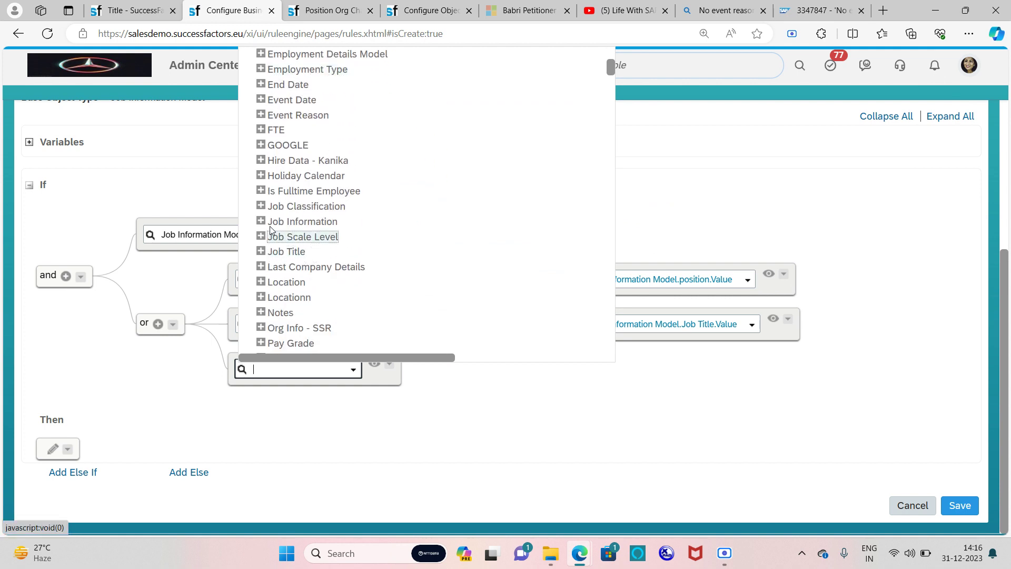
pyautogui.click(287, 206)
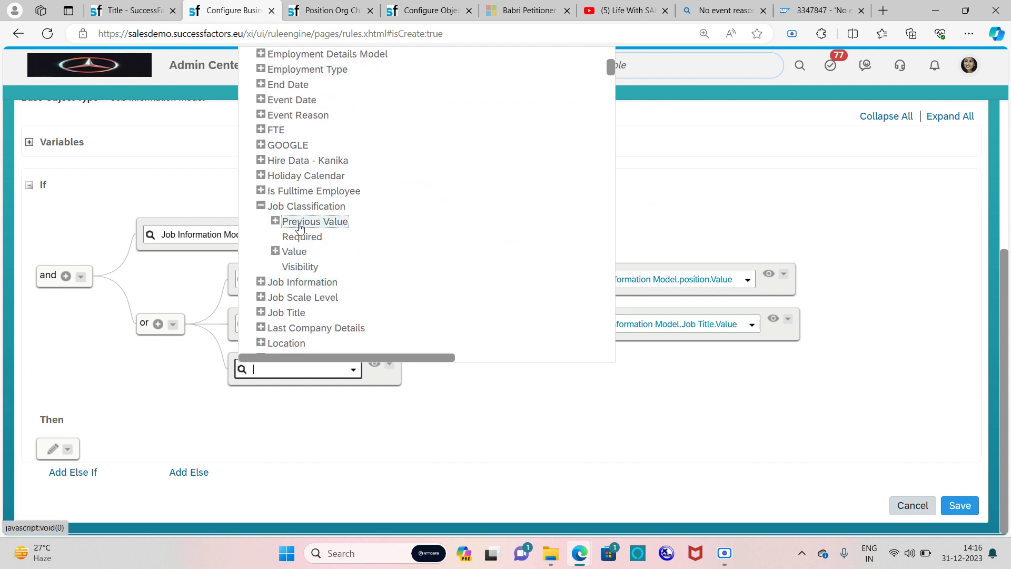
pyautogui.click(300, 222)
pyautogui.click(575, 369)
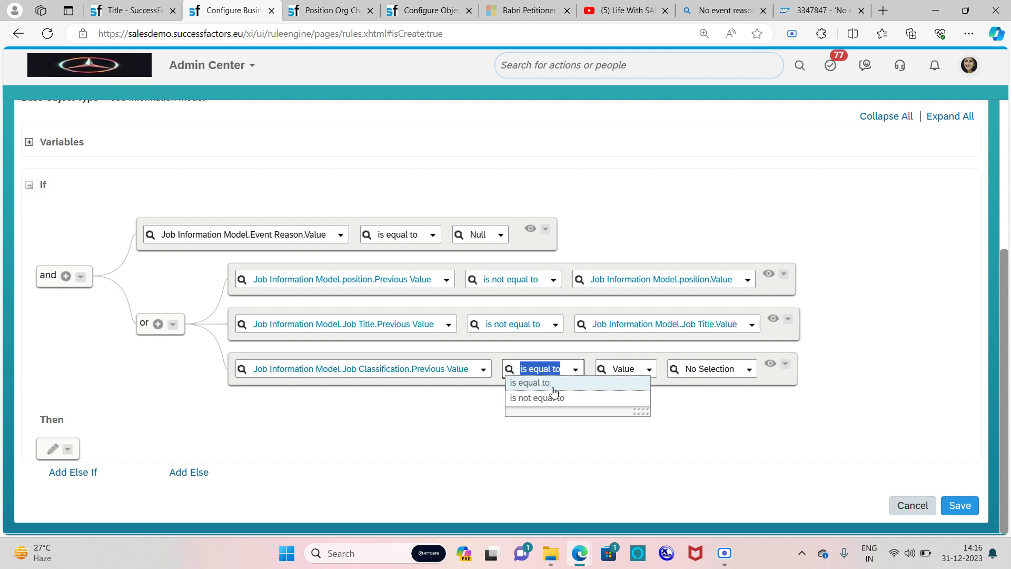
pyautogui.click(551, 396)
pyautogui.click(663, 370)
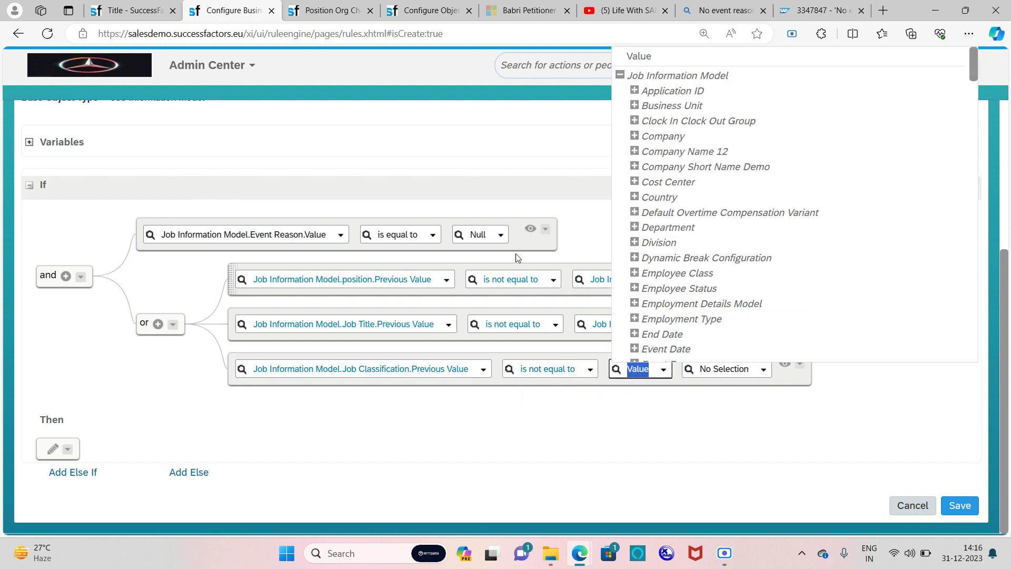
pyautogui.scroll(-4, 641, 281)
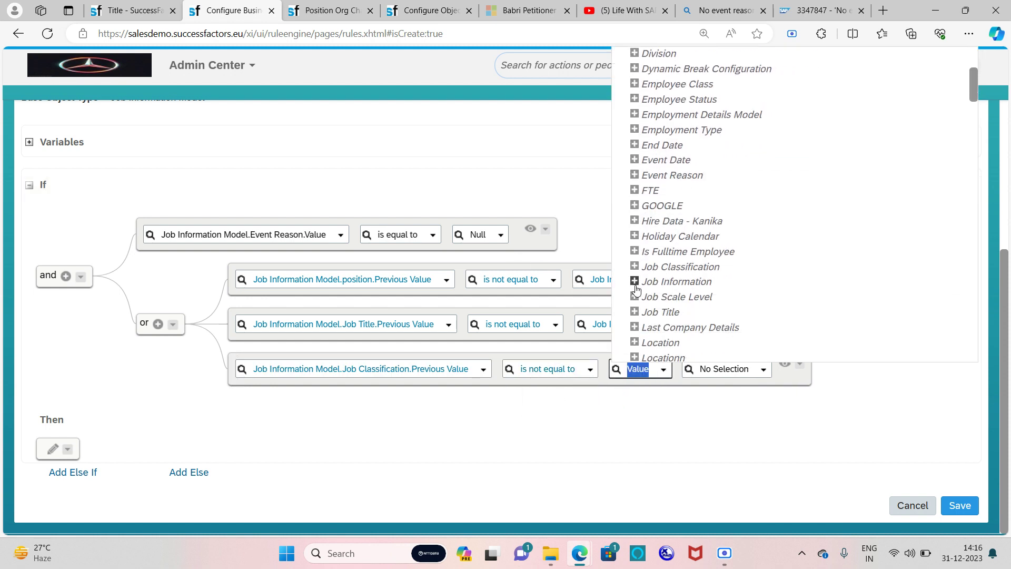
pyautogui.click(634, 267)
pyautogui.click(665, 293)
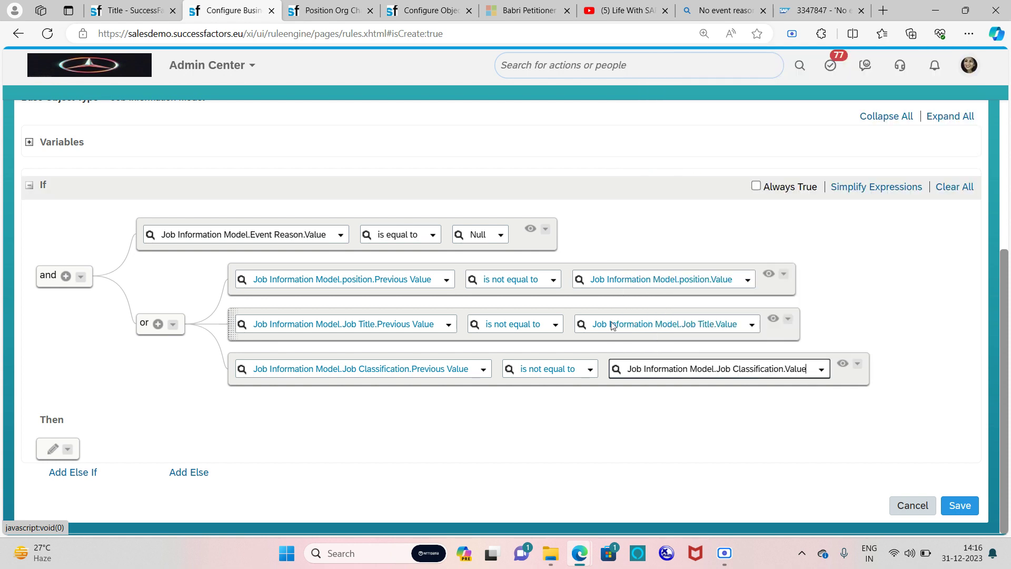
# Add a Set action to the Then part targeting Event Reason.Value
pyautogui.click(49, 452)
pyautogui.click(151, 454)
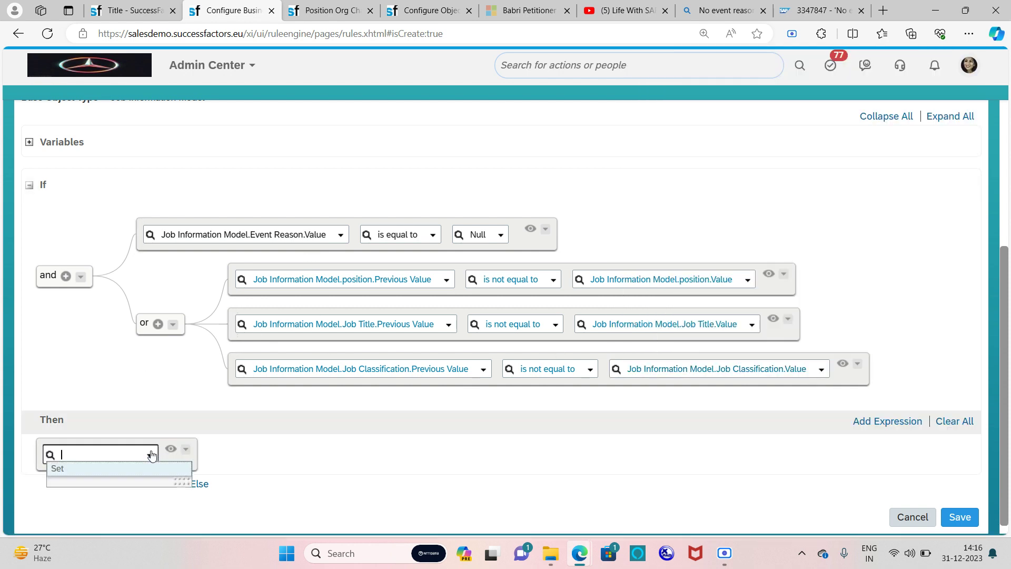
pyautogui.click(137, 468)
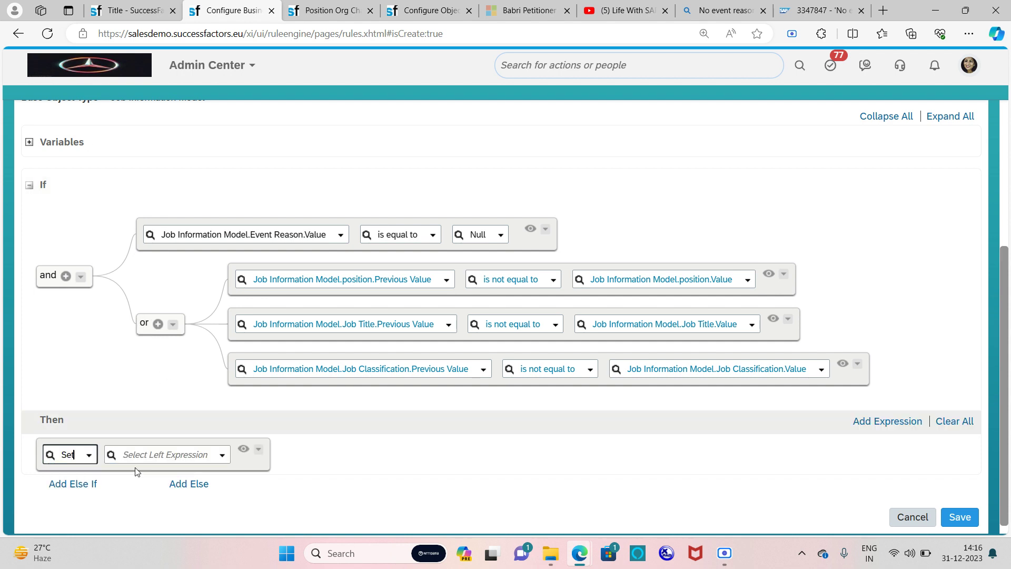
pyautogui.click(221, 455)
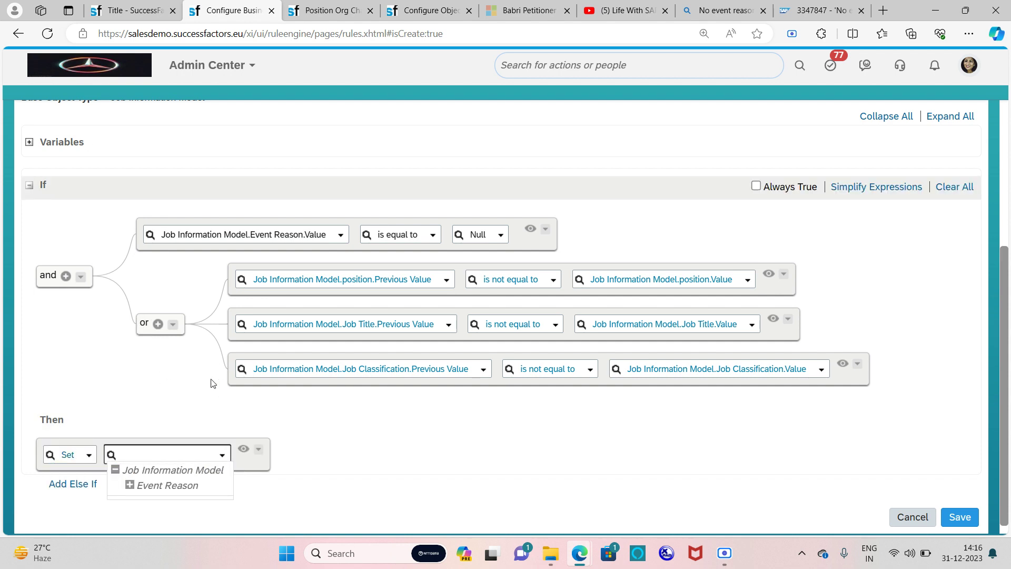
pyautogui.click(129, 485)
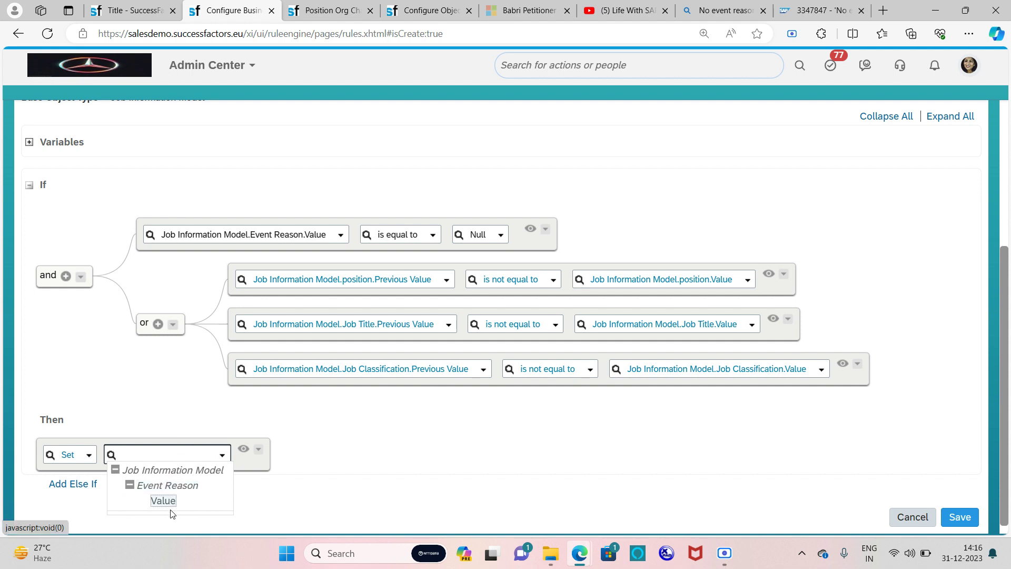
pyautogui.click(164, 501)
# Search for 'p' and assign Position change as the event reason value
pyautogui.click(547, 454)
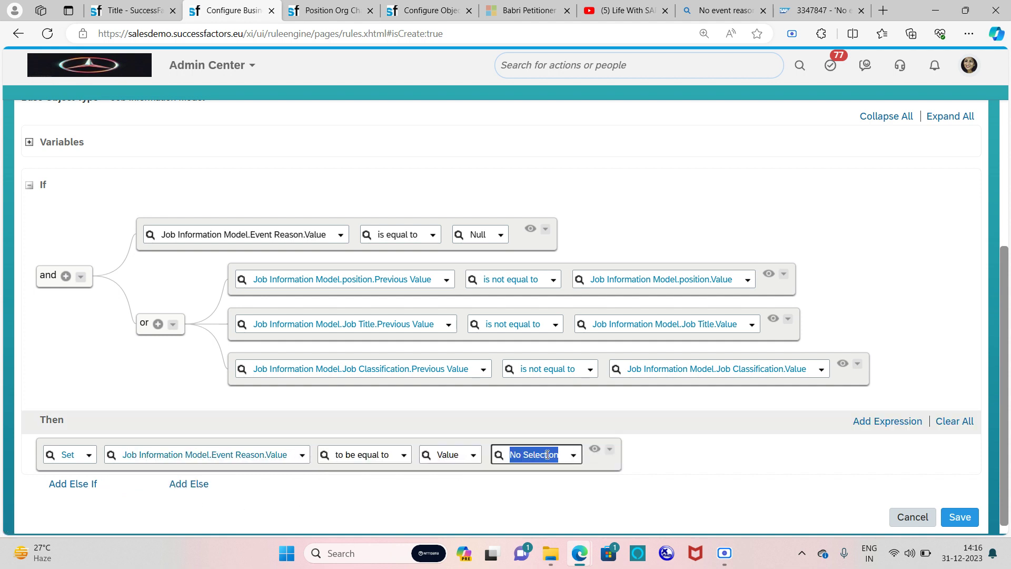
pyautogui.write('positio')
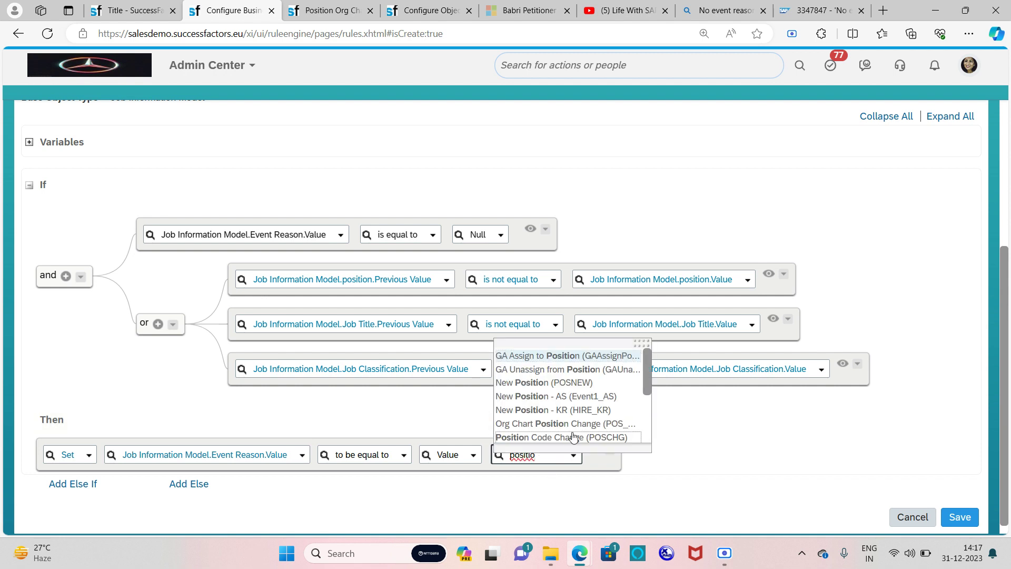
pyautogui.scroll(-3, 604, 409)
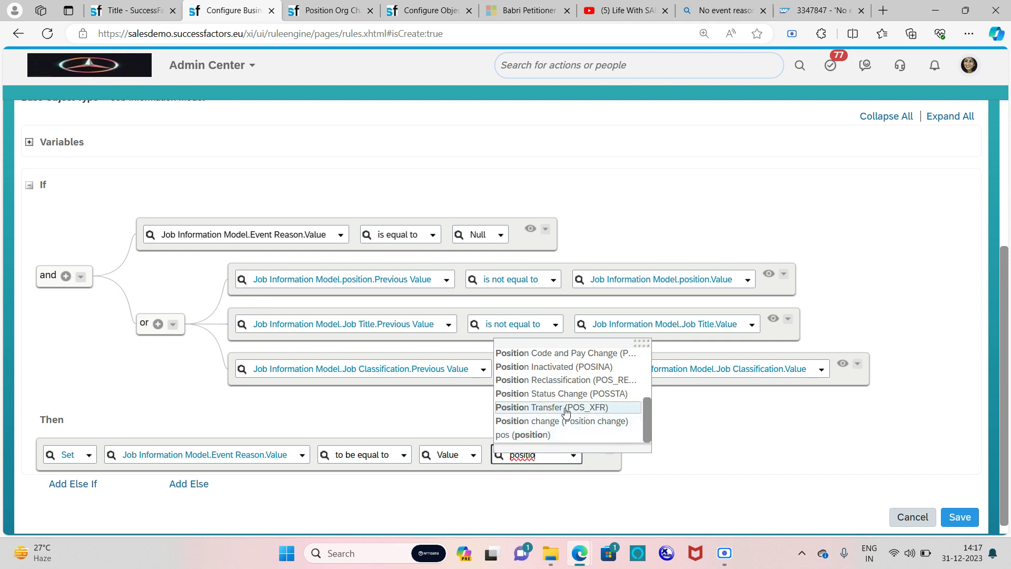
pyautogui.scroll(5, 566, 411)
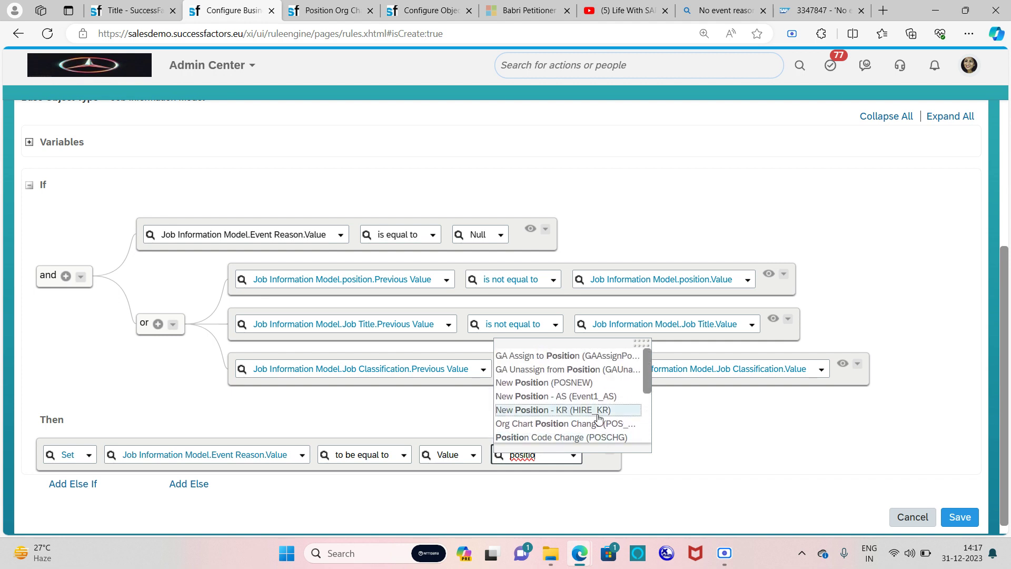
pyautogui.scroll(-1, 571, 412)
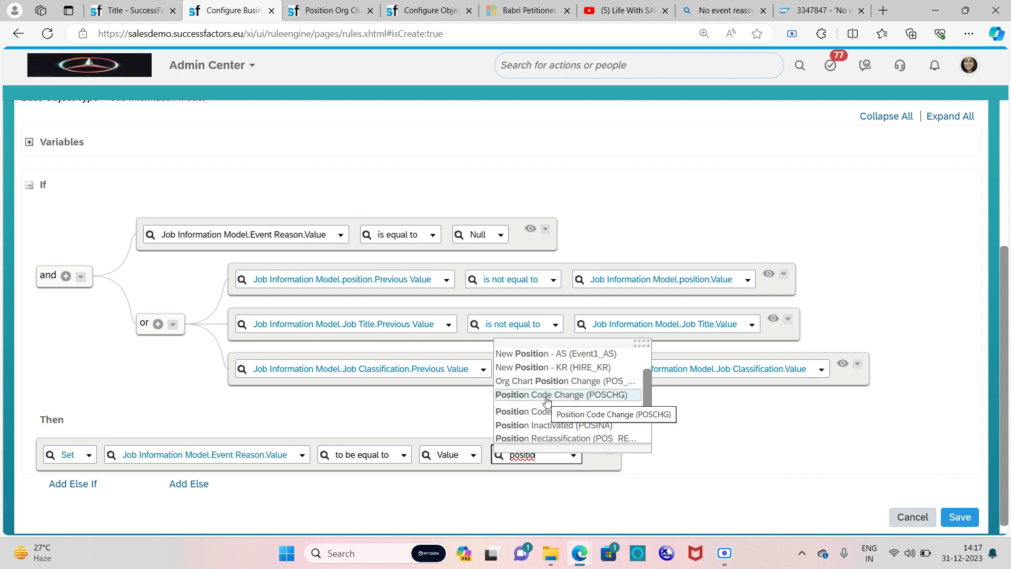
pyautogui.scroll(-2, 548, 401)
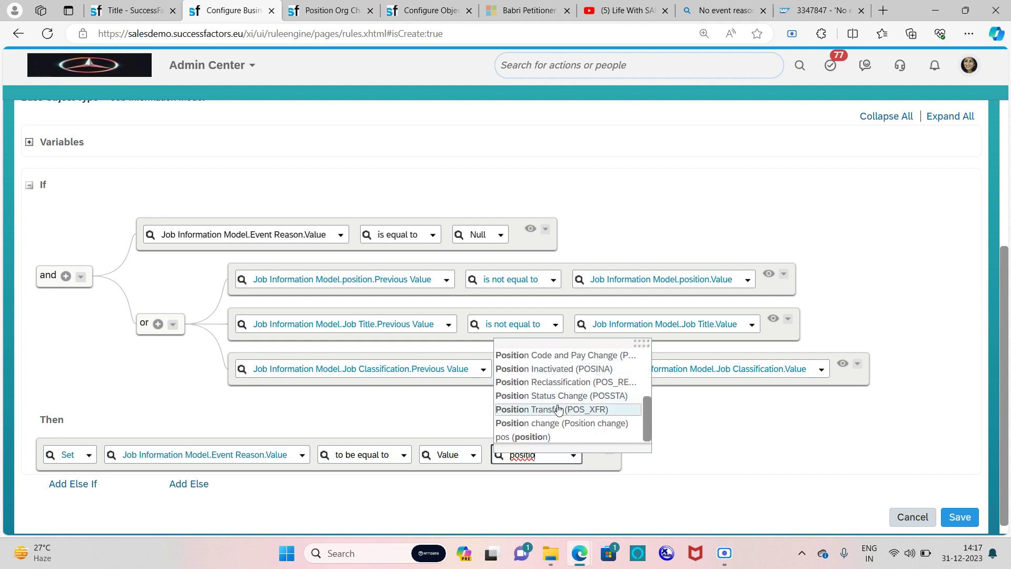
pyautogui.click(562, 423)
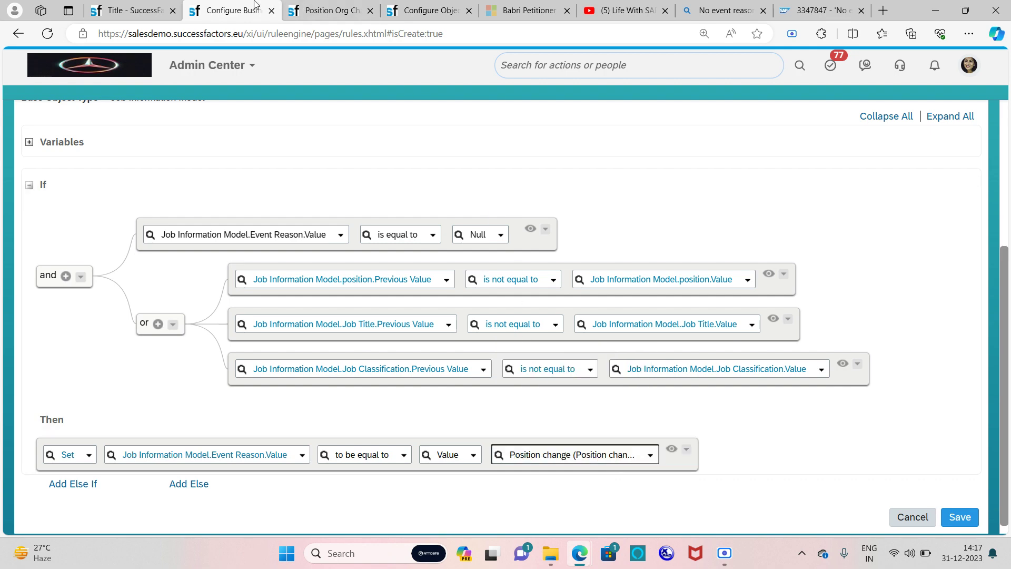
# Check the Position change event reason code on its record, then review the rule's Then action
pyautogui.click(118, 7)
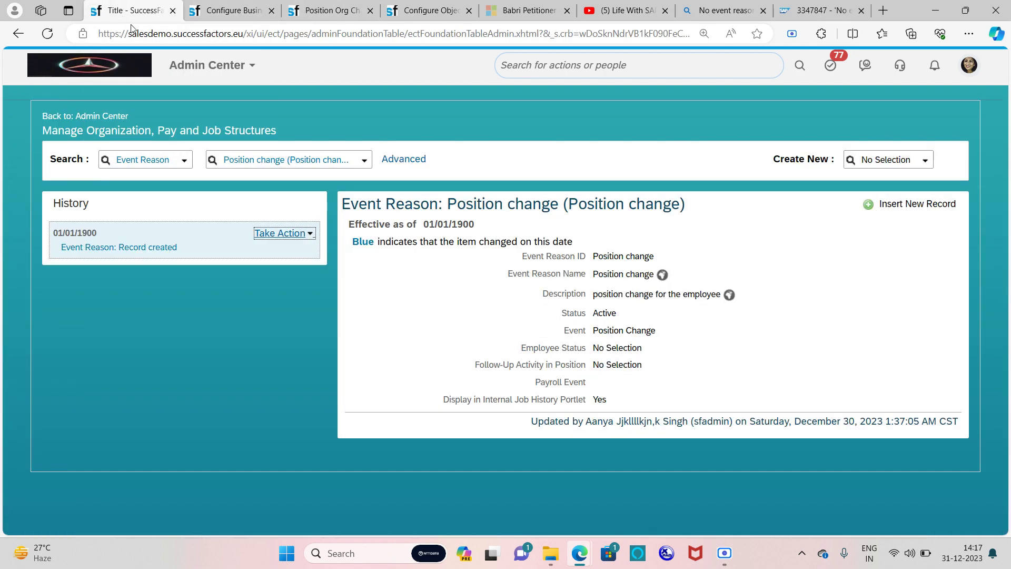
pyautogui.moveTo(556, 199); pyautogui.dragTo(678, 205)
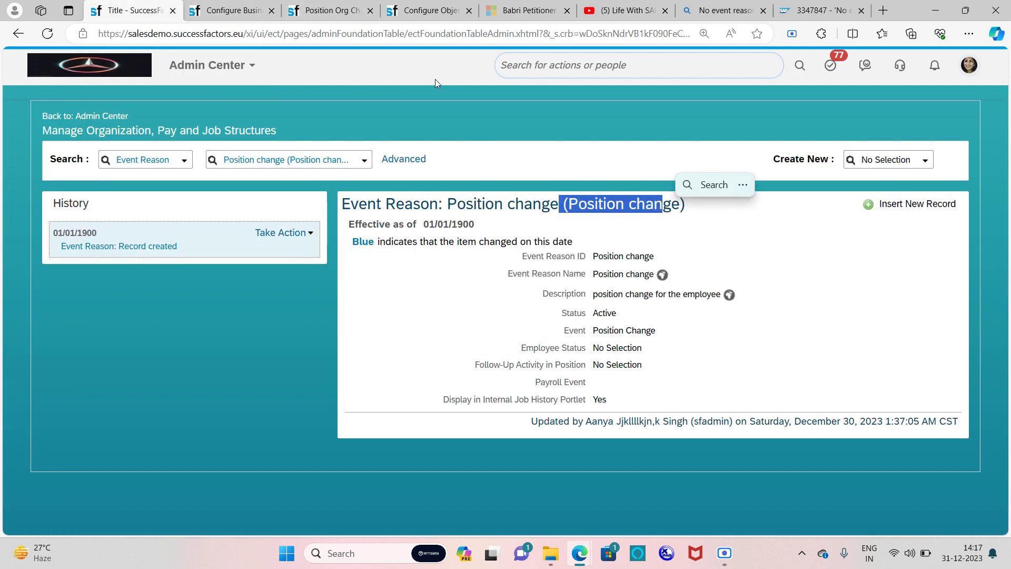
pyautogui.click(228, 6)
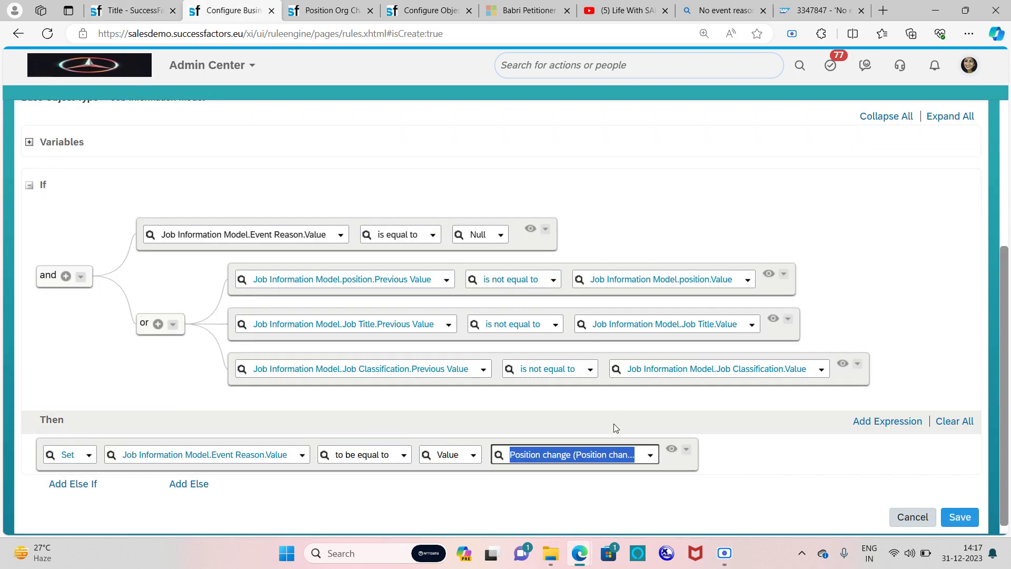
pyautogui.scroll(5, 444, 323)
pyautogui.scroll(-5, 428, 244)
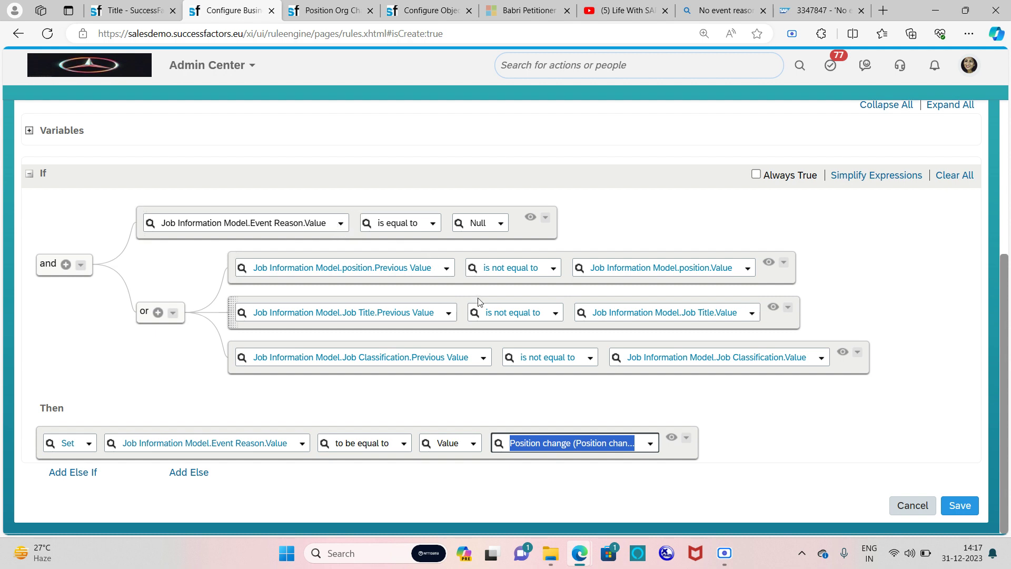
pyautogui.click(744, 457)
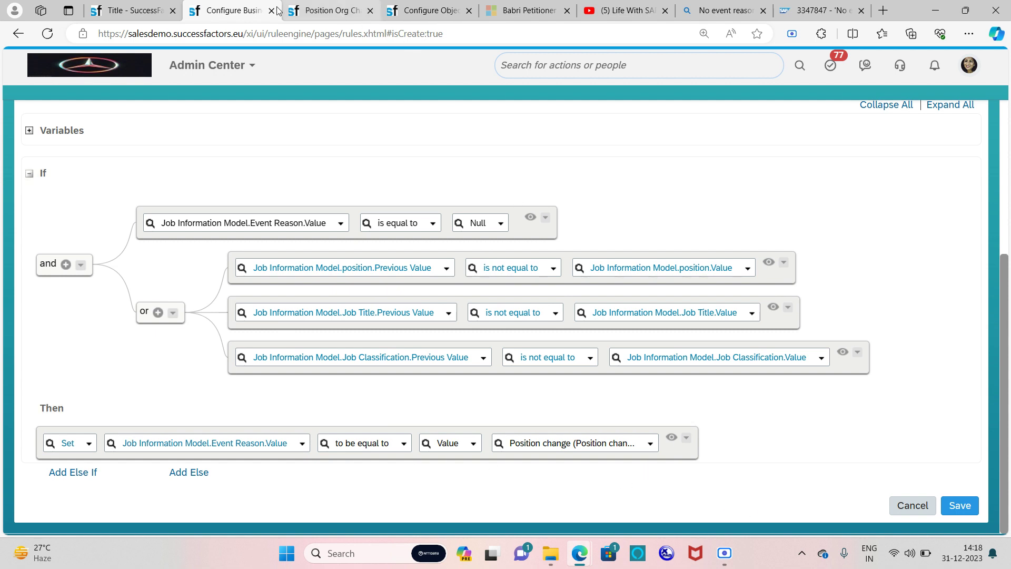
pyautogui.click(132, 11)
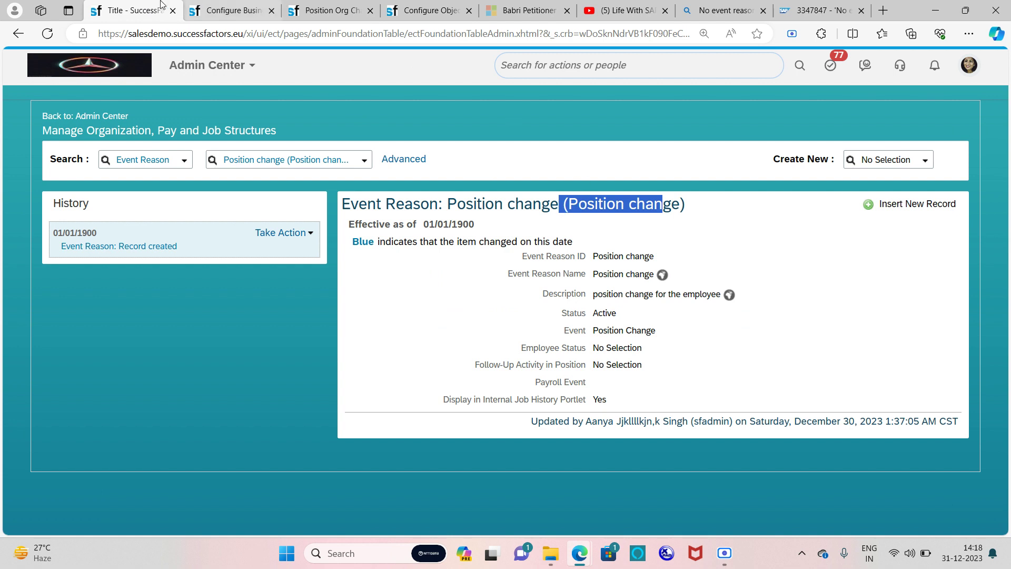
pyautogui.click(232, 10)
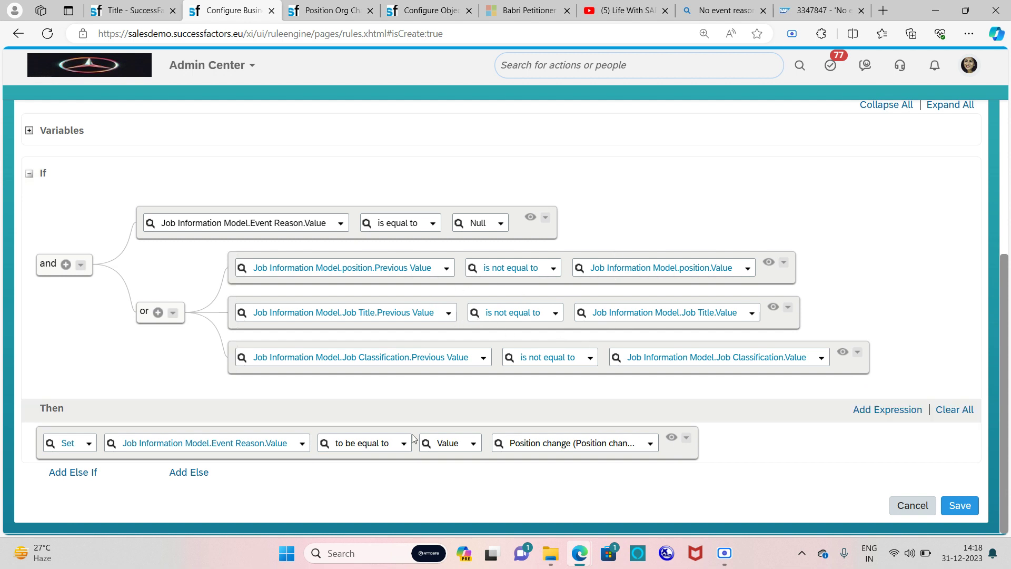
# Save the position change business rule
pyautogui.click(954, 506)
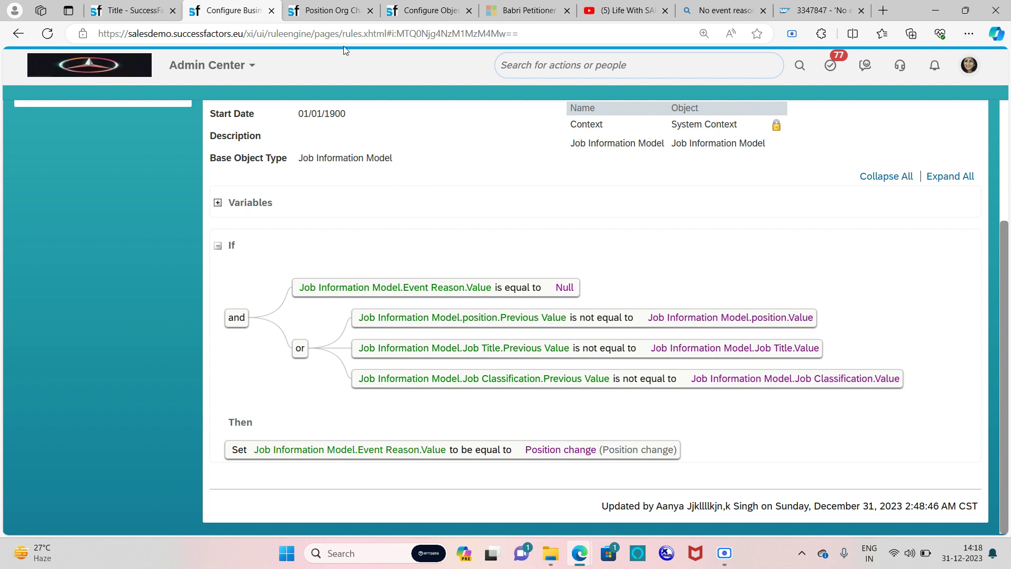
# Close the Planner position details on the org chart and search 'manage businesss conf'
pyautogui.click(326, 11)
pyautogui.click(484, 68)
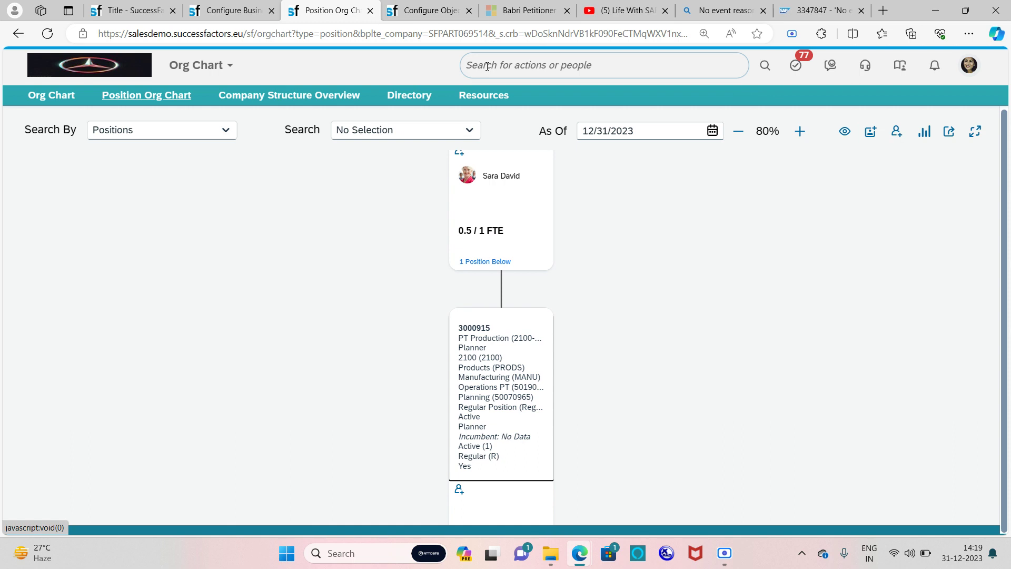
pyautogui.click(516, 63)
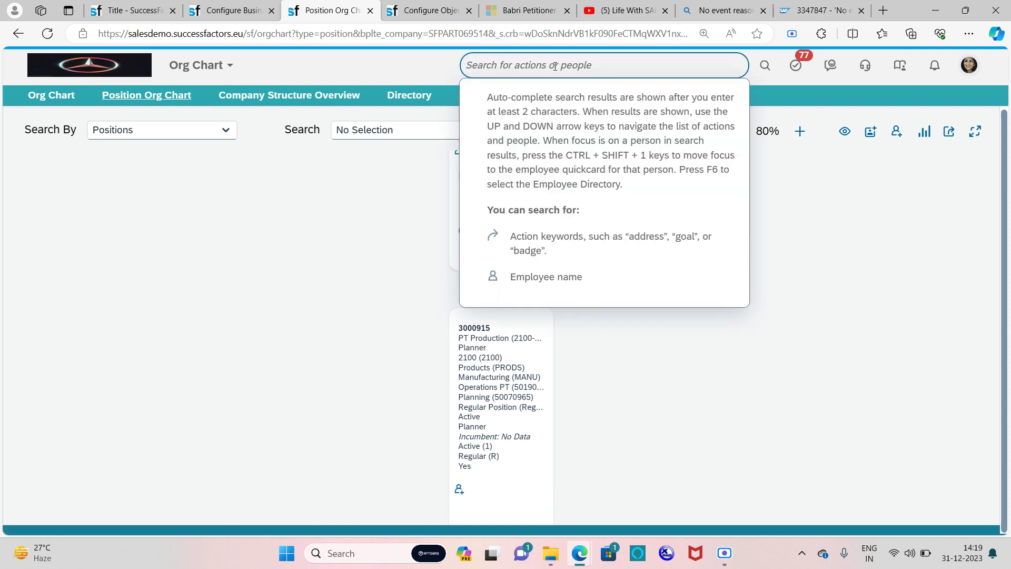
pyautogui.write('manage b')
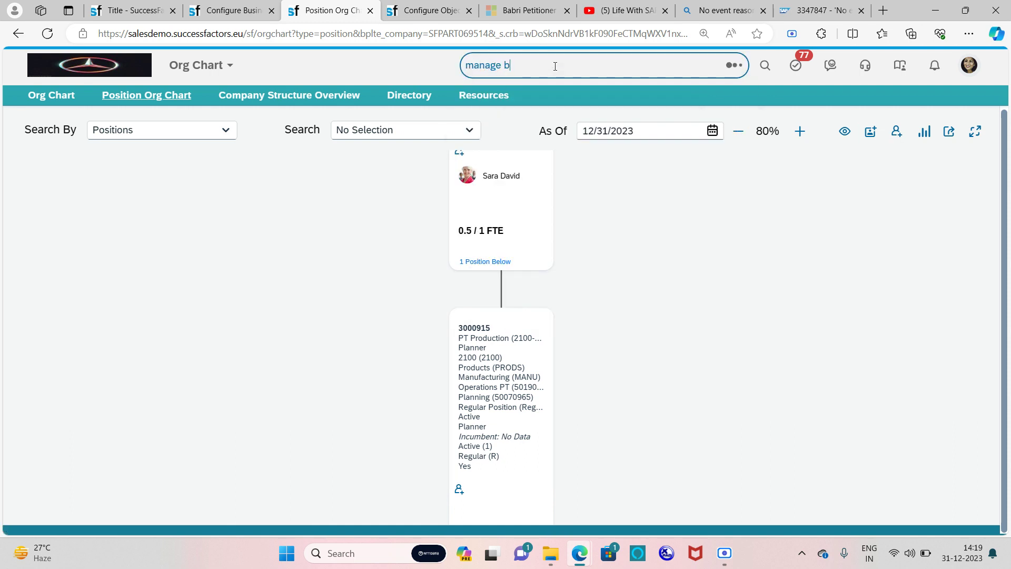
pyautogui.write('usinesss confi')
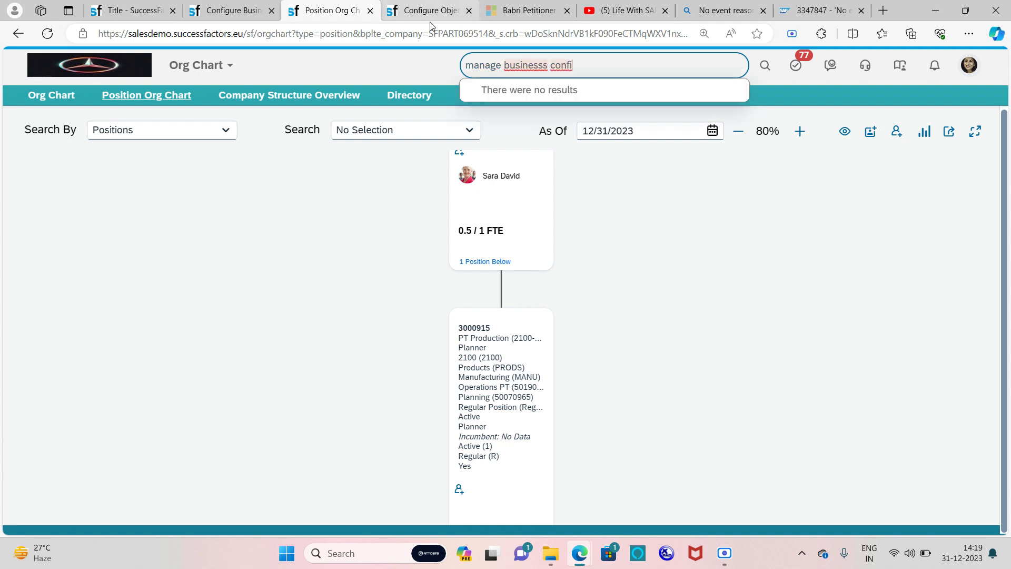
# From the Home page, search 'manage business' and open Manage Business Configuration
pyautogui.click(119, 55)
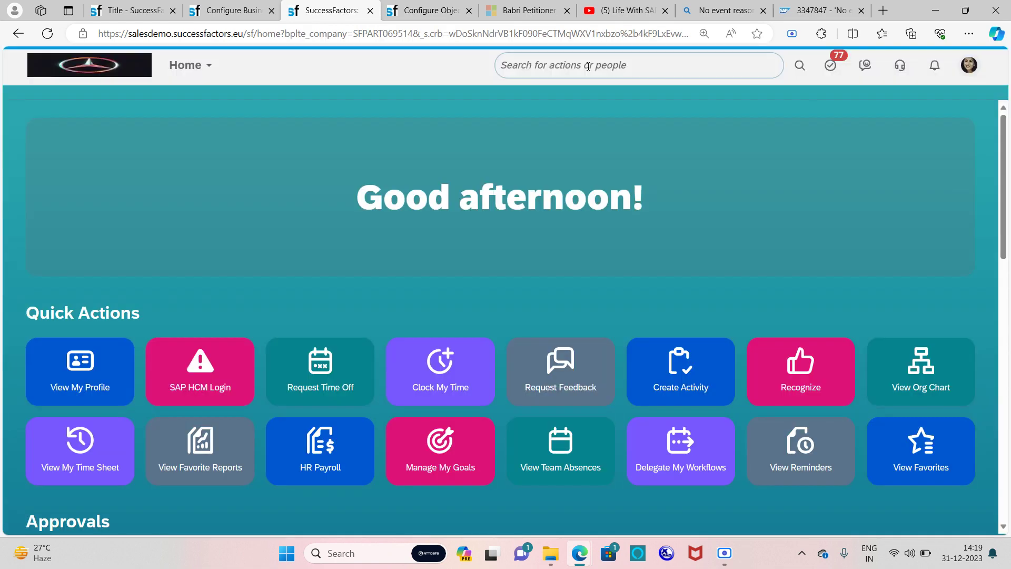
pyautogui.click(588, 65)
pyautogui.write('man')
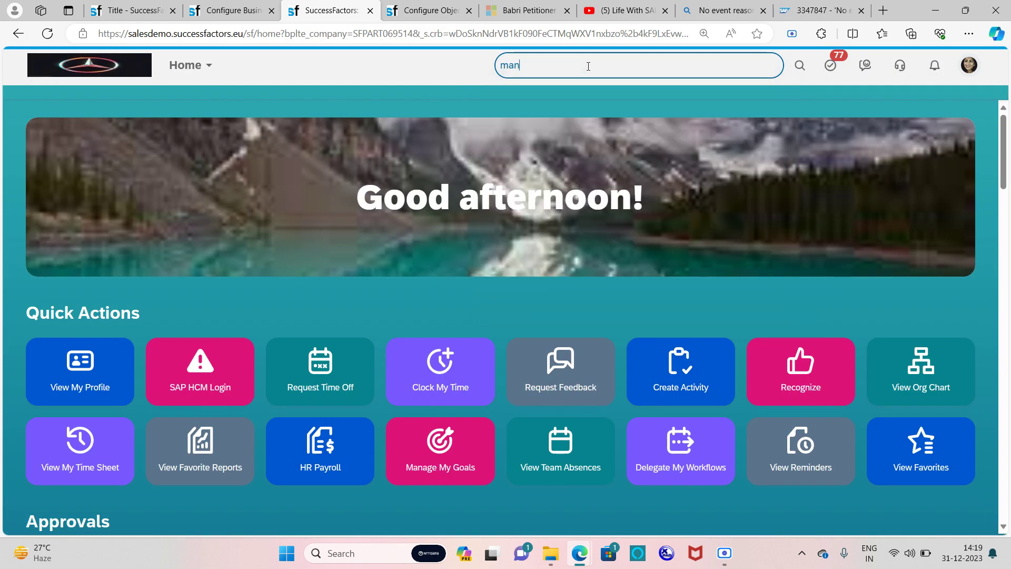
pyautogui.write('age busin')
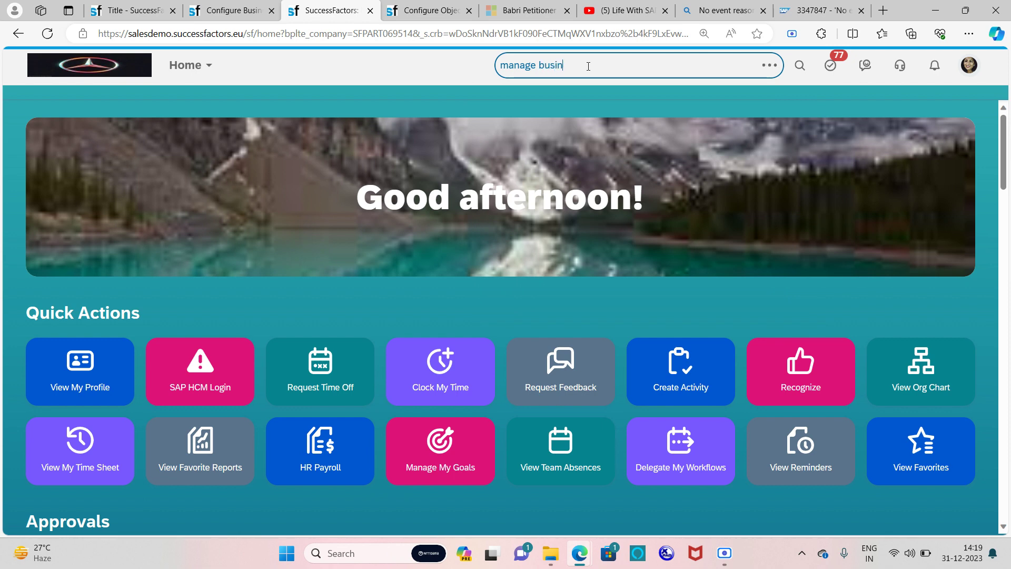
pyautogui.write('ess')
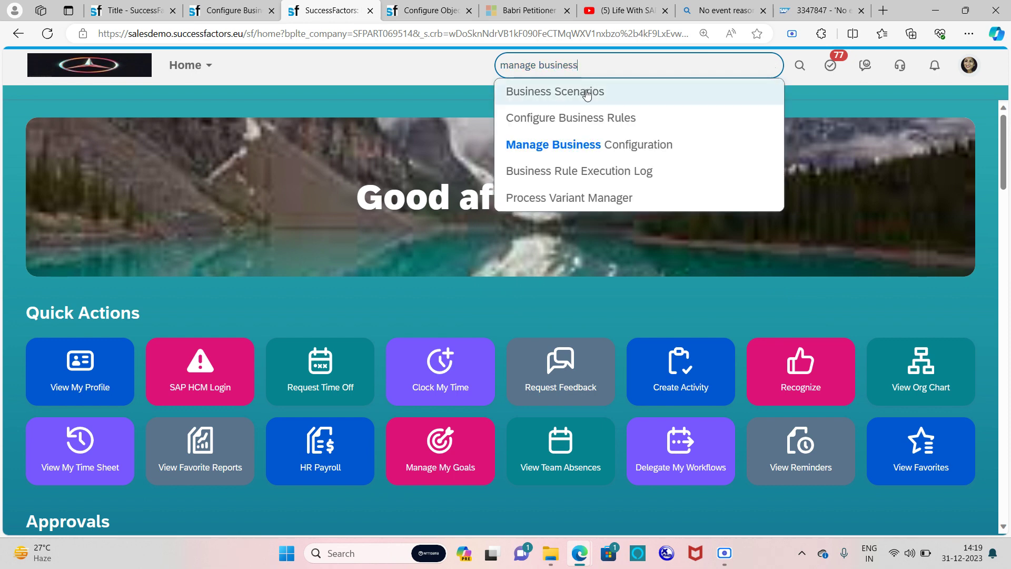
pyautogui.click(618, 145)
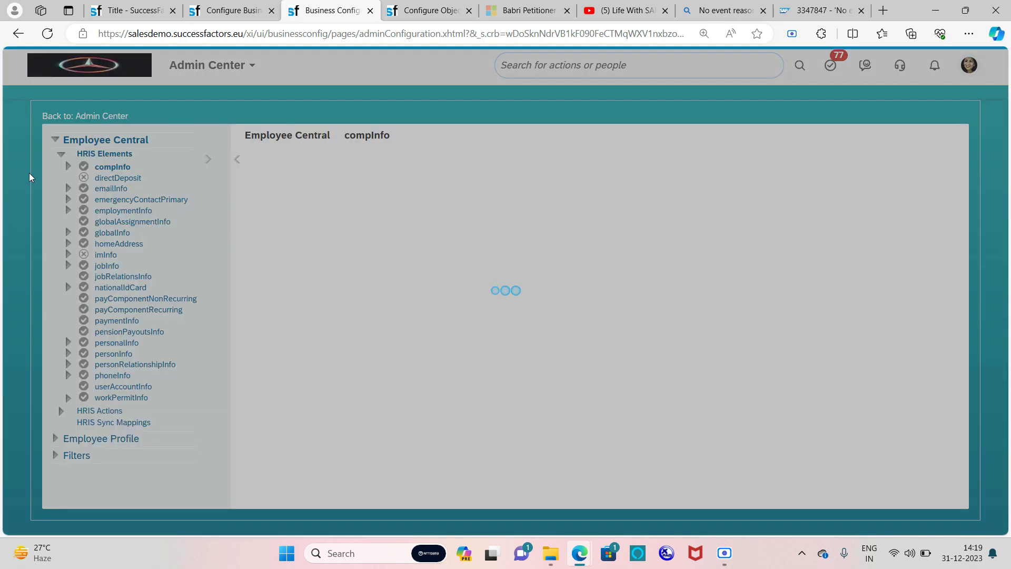
# Open jobInfo with Take Action > Make Correction and scroll to its Trigger Rules
pyautogui.click(104, 267)
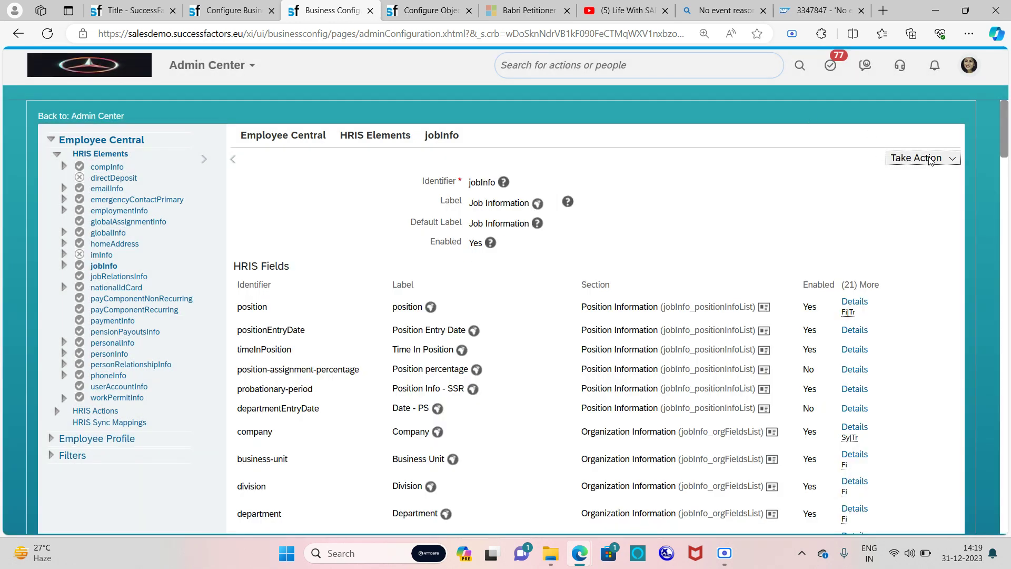
pyautogui.click(922, 159)
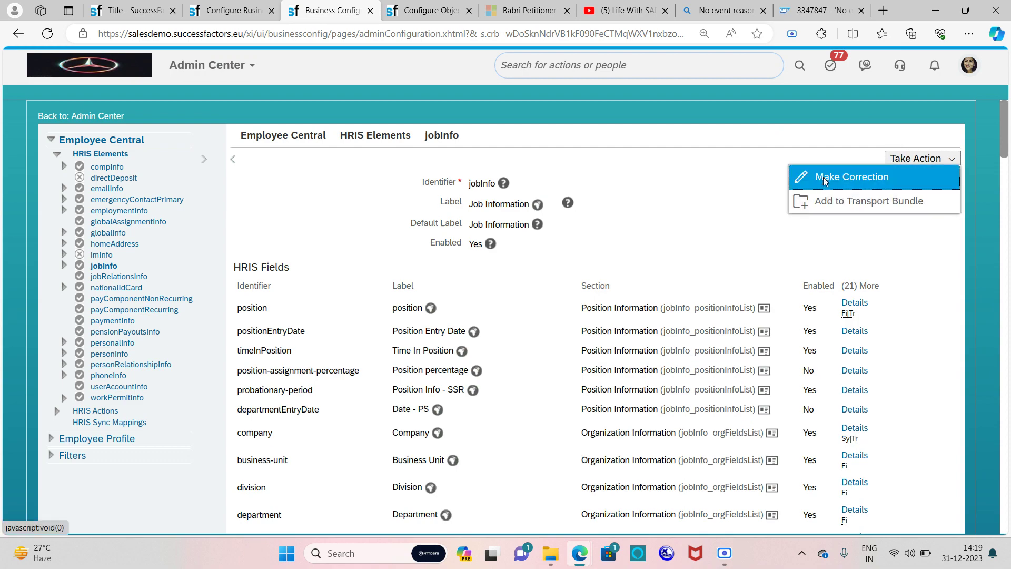
pyautogui.click(824, 179)
pyautogui.scroll(-18, 641, 225)
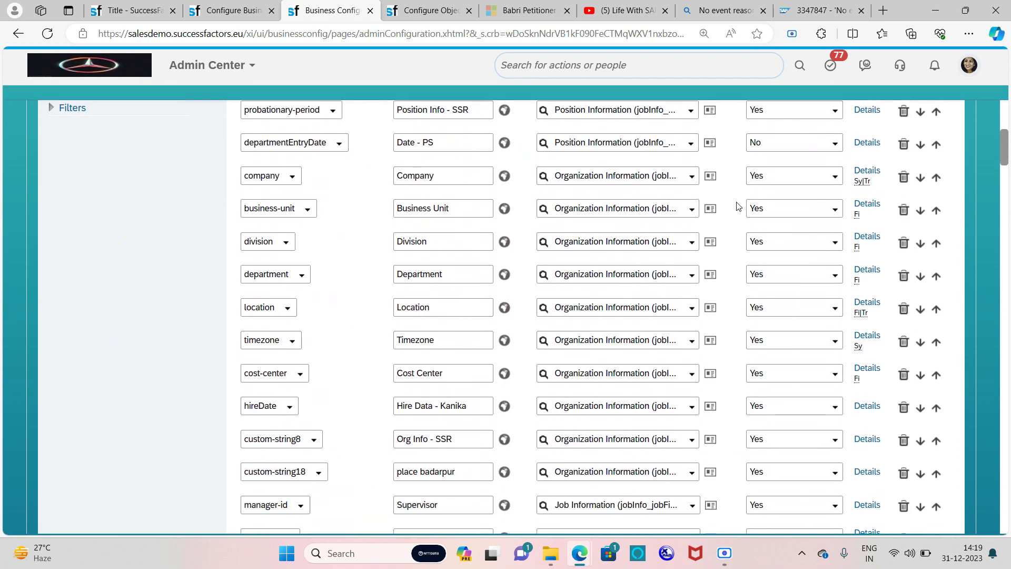
pyautogui.scroll(-20, 737, 206)
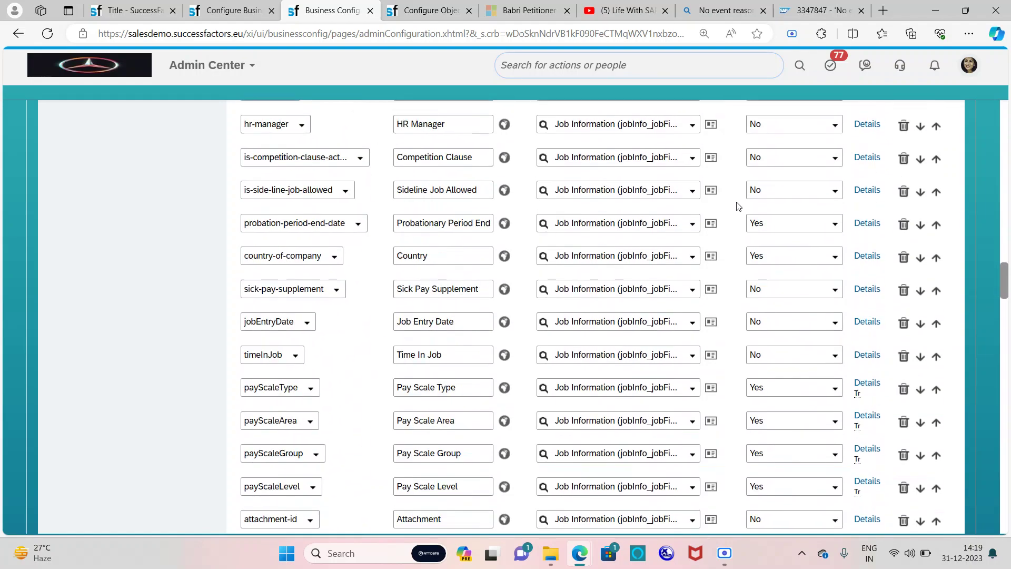
pyautogui.scroll(-20, 737, 205)
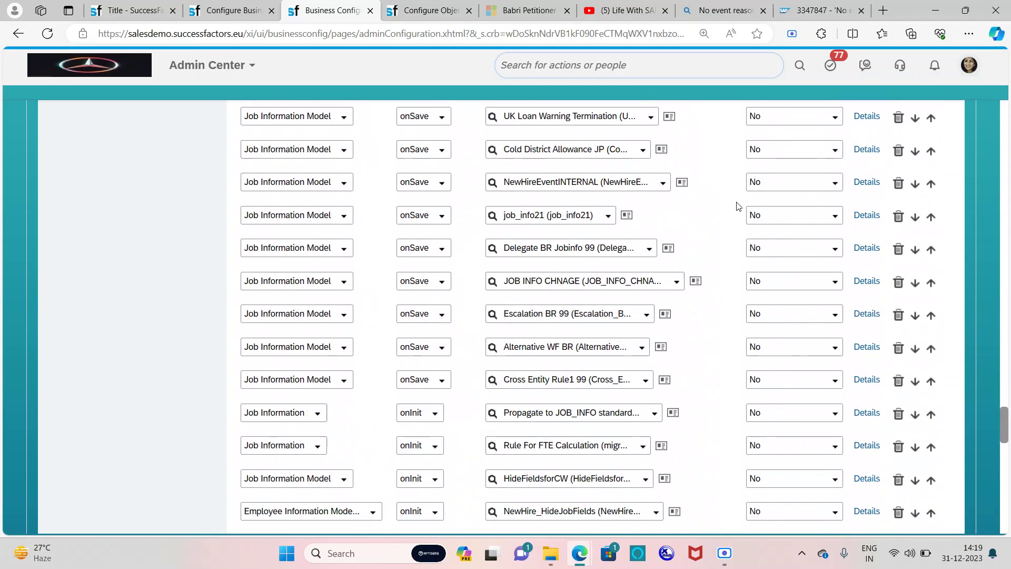
pyautogui.scroll(-2, 737, 205)
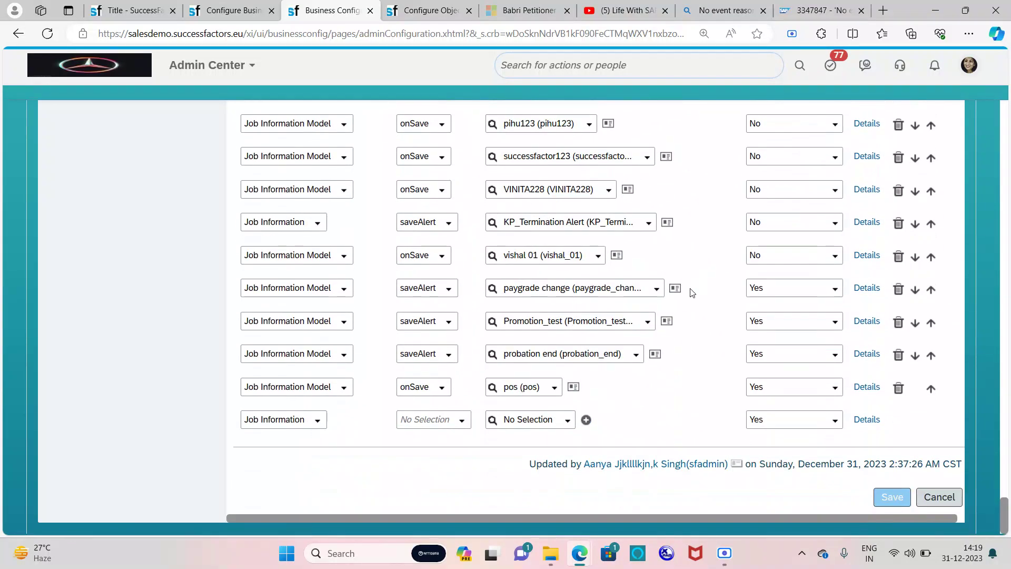
# Replace the pos onSave trigger with 'position change rule' and save the jobInfo configuration
pyautogui.click(560, 386)
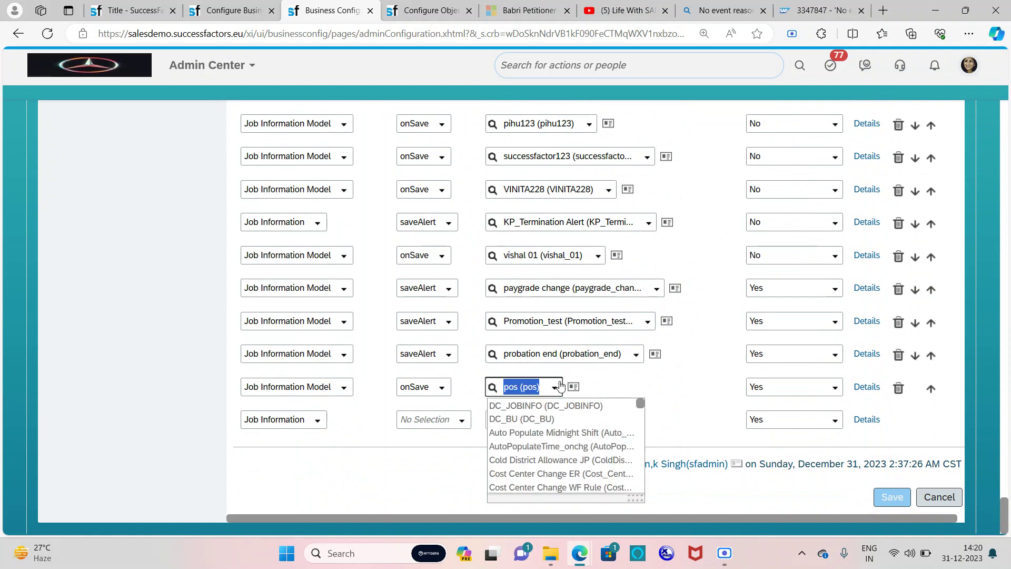
pyautogui.write('posi')
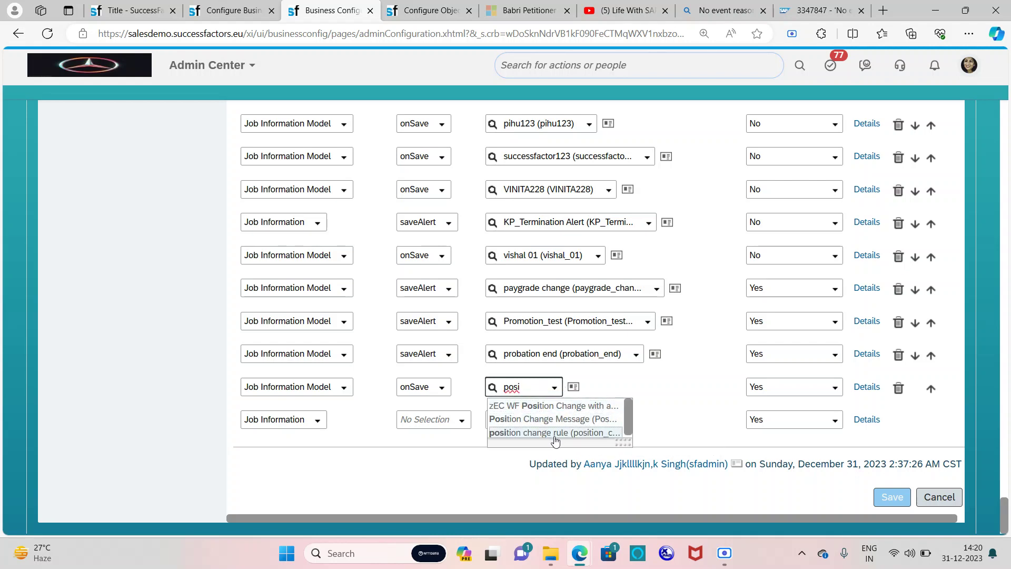
pyautogui.click(552, 433)
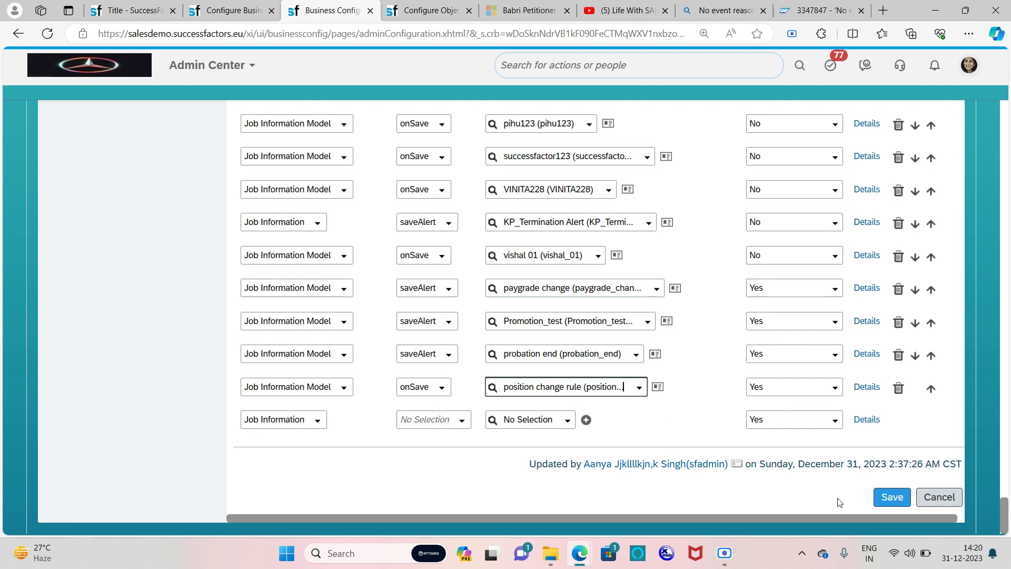
pyautogui.click(890, 503)
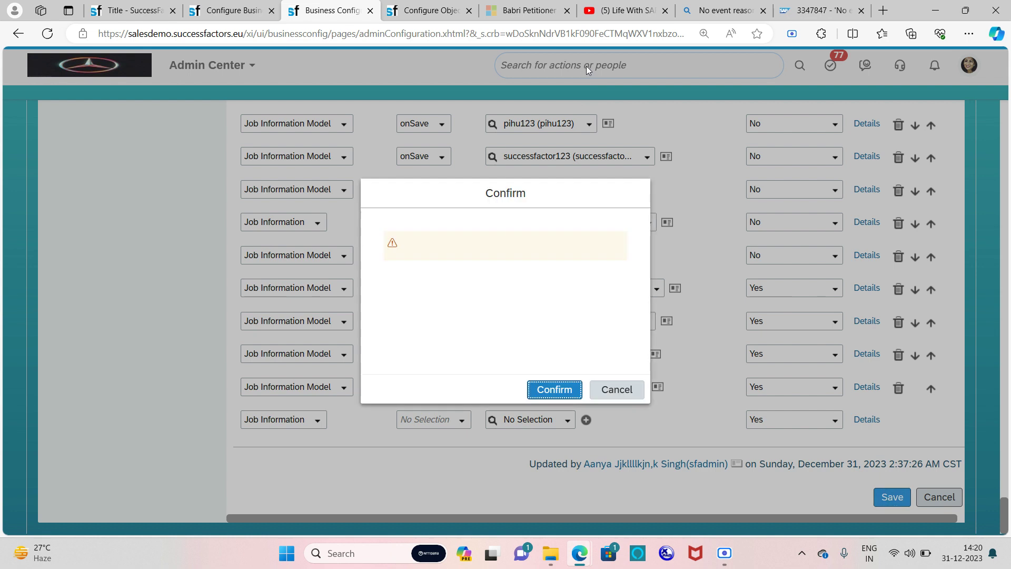
# Confirm the jobInfo configuration changes and start a header search for the employee by name
pyautogui.click(548, 395)
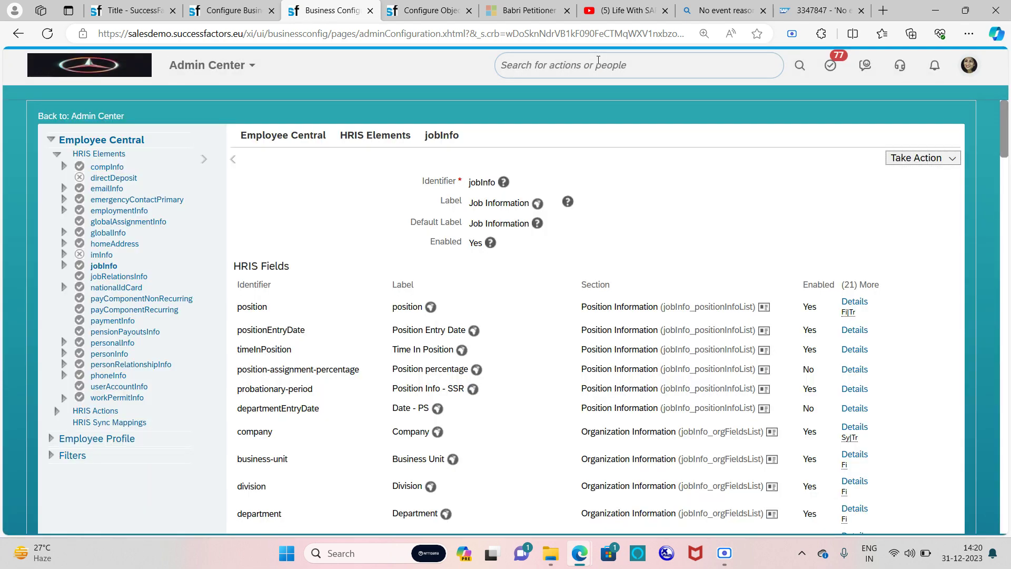
pyautogui.click(511, 65)
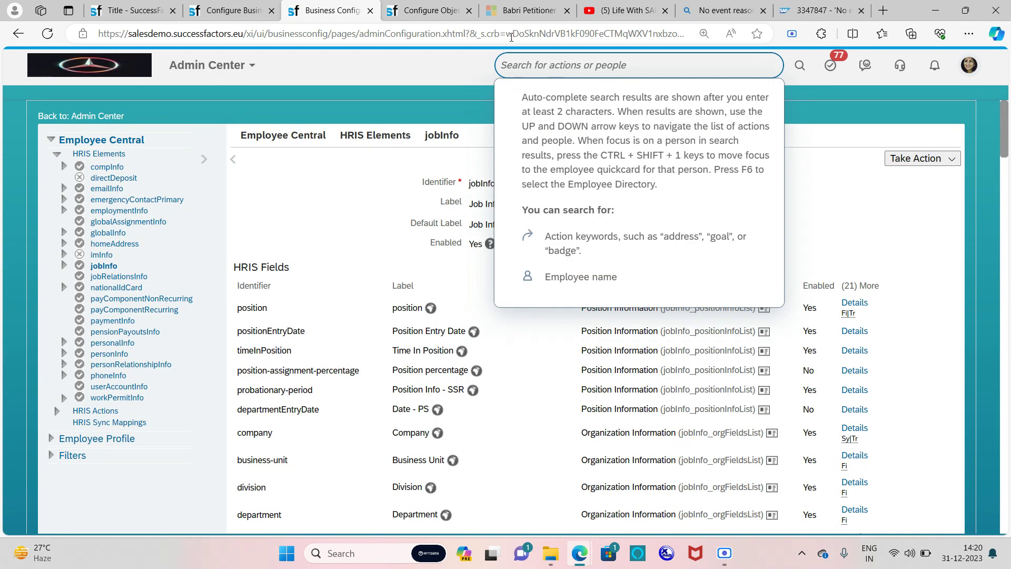
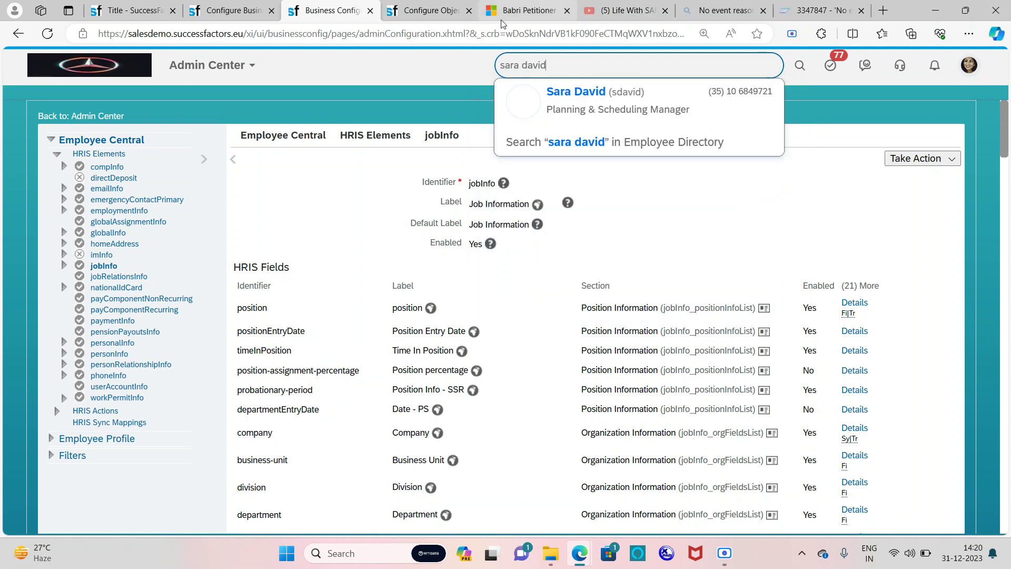
# Open the employee's file from the search results and scroll through the profile and Personal Information Details
pyautogui.click(588, 99)
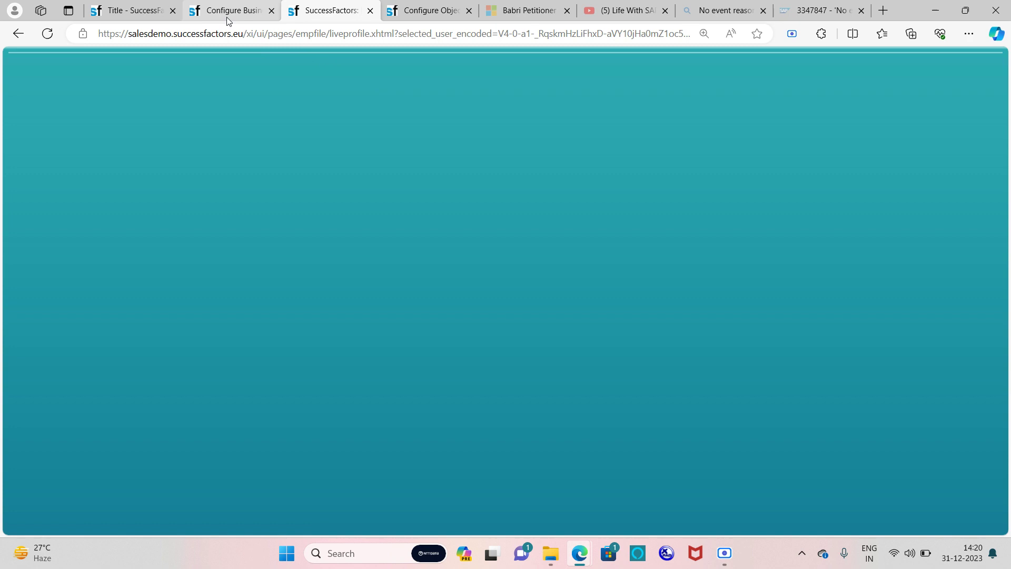
pyautogui.moveTo(224, 20)
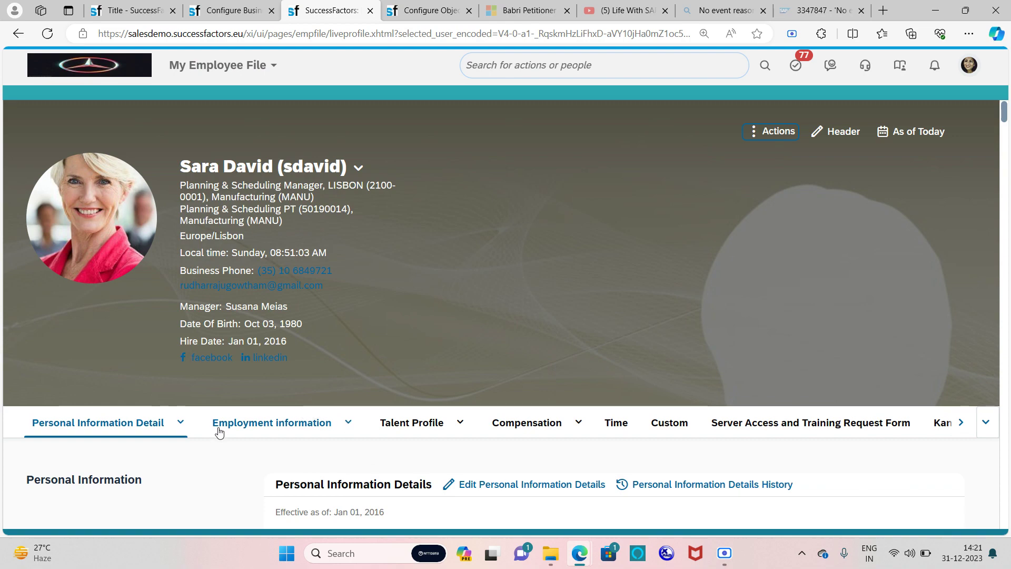
pyautogui.scroll(-3, 216, 421)
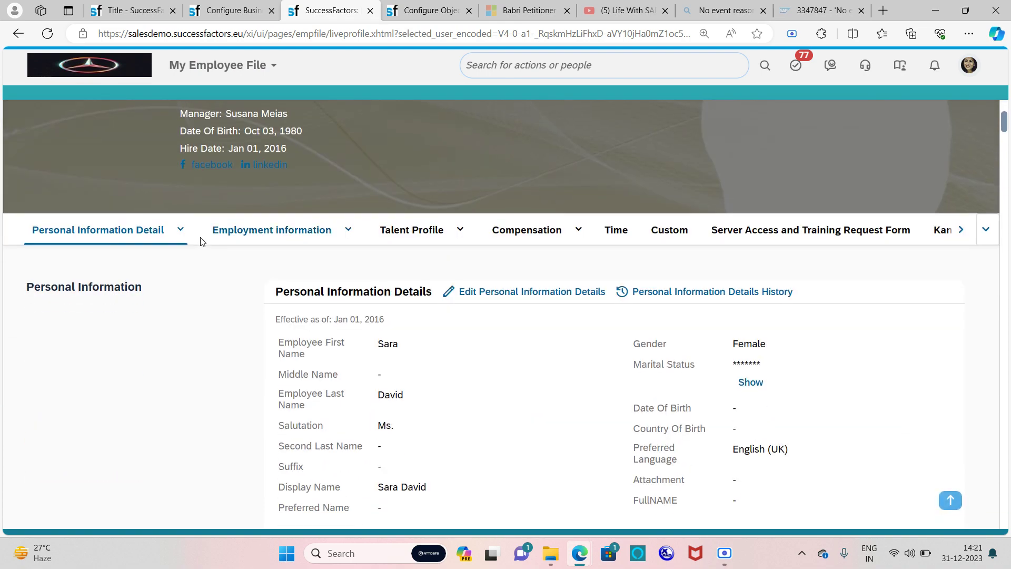
pyautogui.scroll(3, 295, 226)
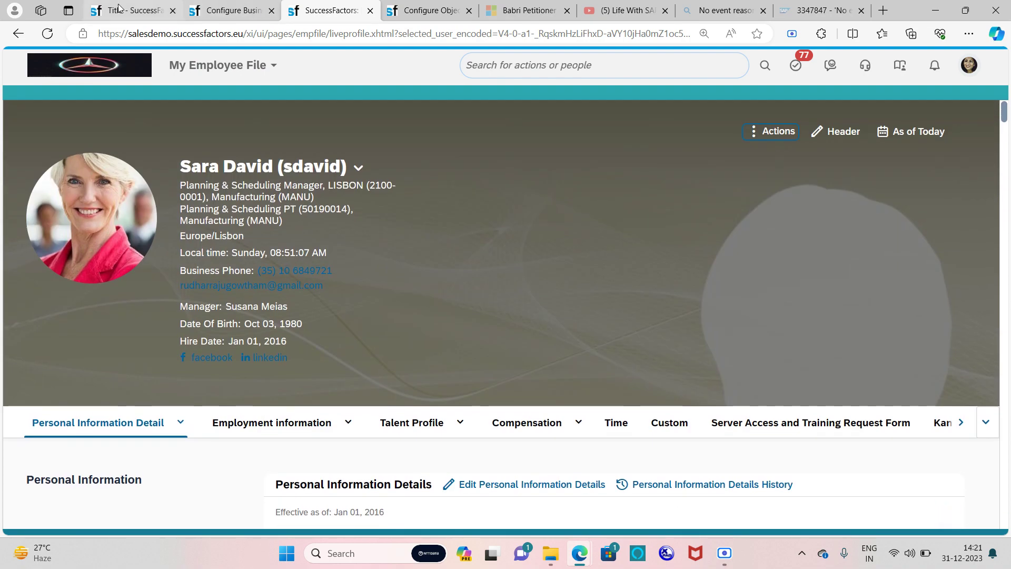
pyautogui.click(129, 10)
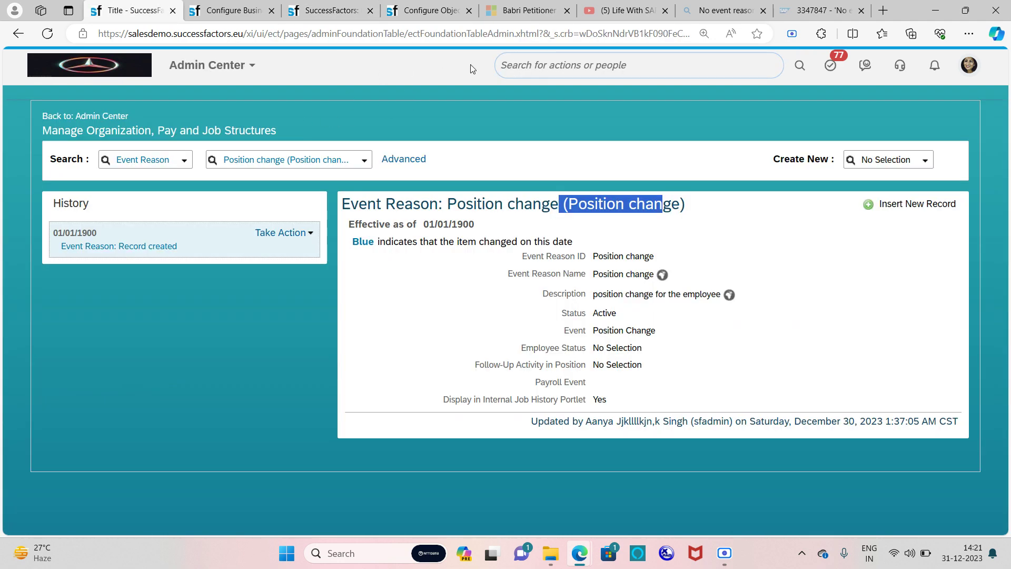
# Browse the areas menu and the position change business rule, then return to the employee file
pyautogui.click(246, 66)
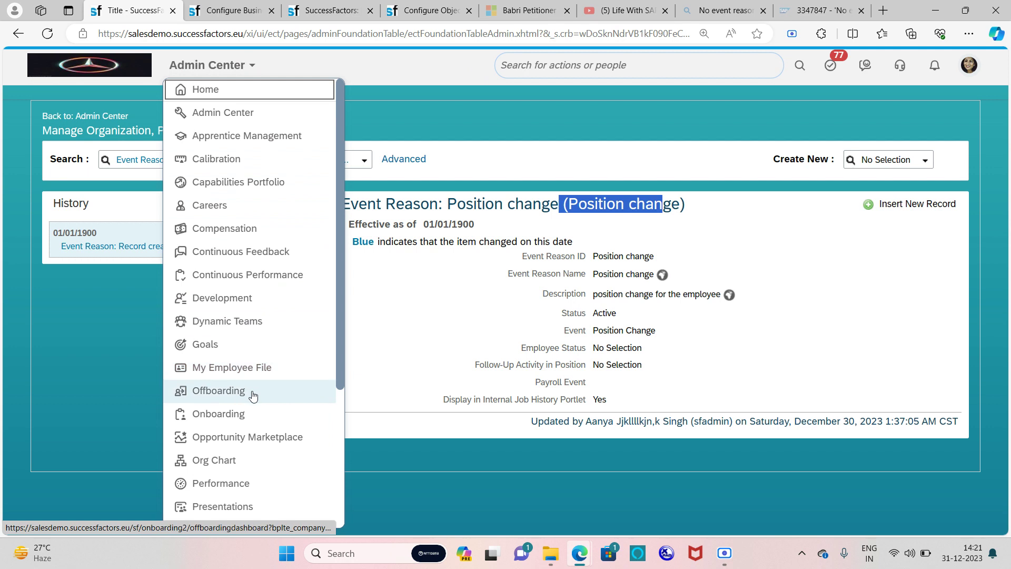
pyautogui.scroll(-3, 244, 480)
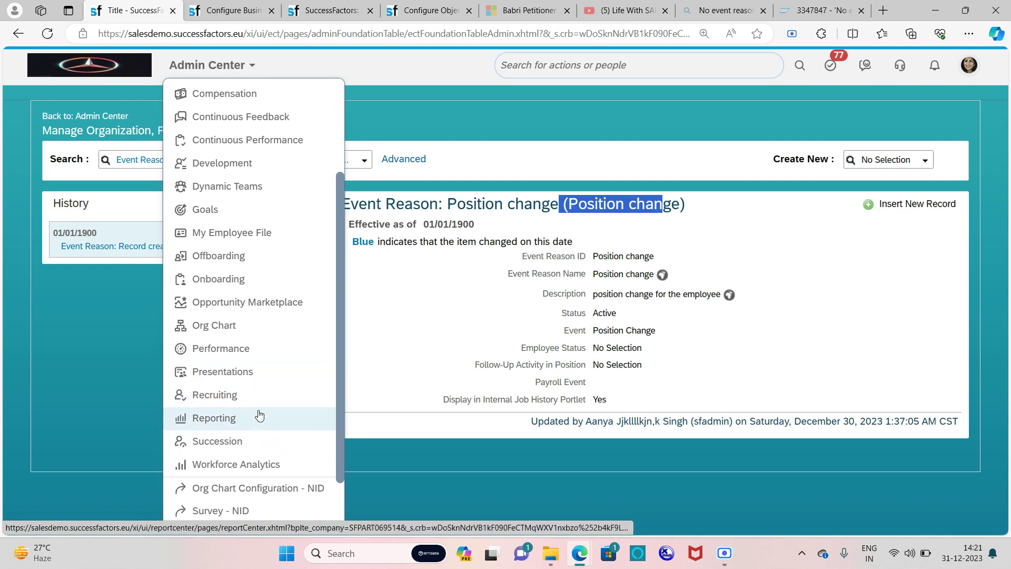
pyautogui.scroll(3, 258, 411)
pyautogui.click(221, 467)
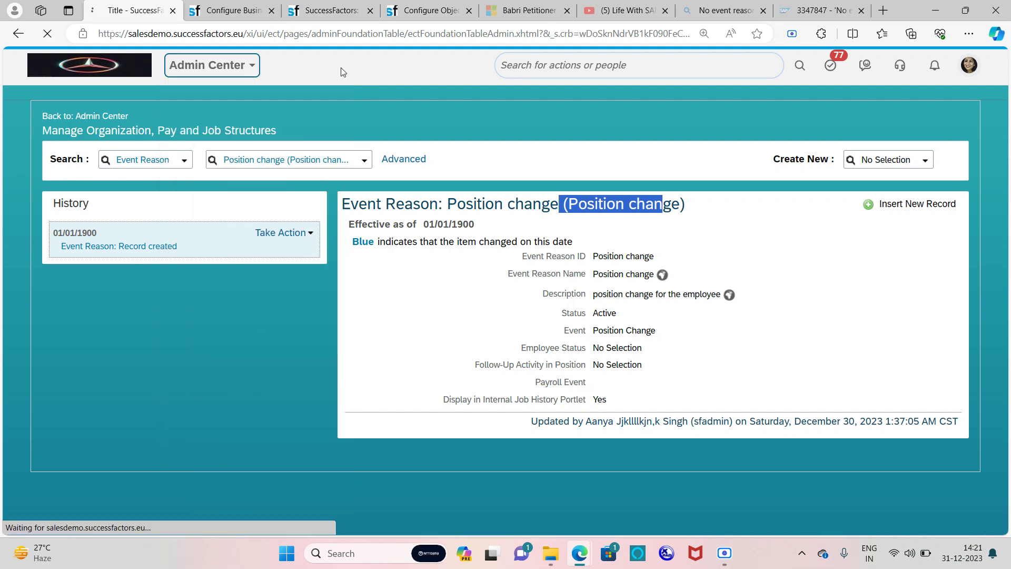
pyautogui.click(234, 10)
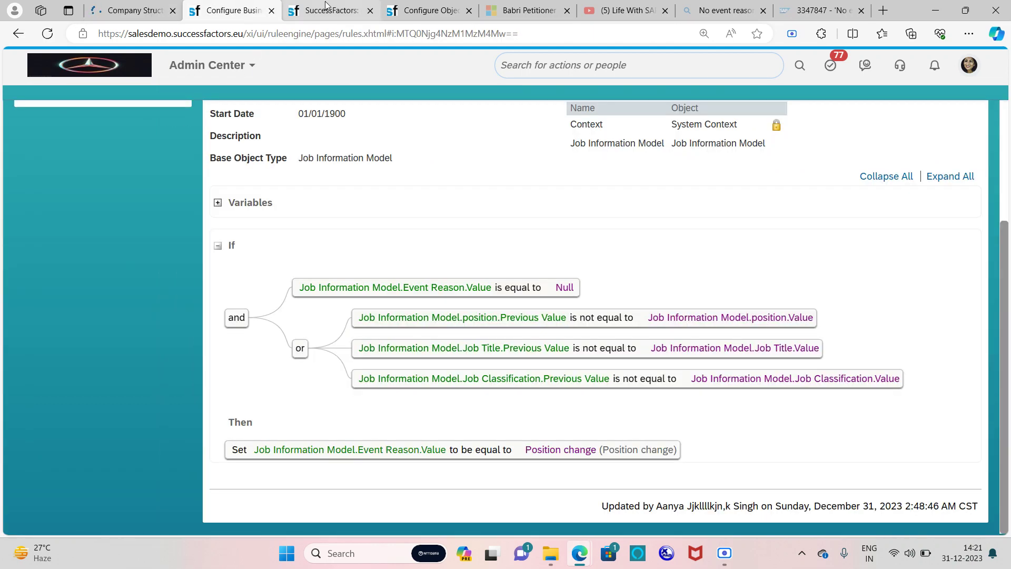
pyautogui.click(295, 9)
pyautogui.click(346, 359)
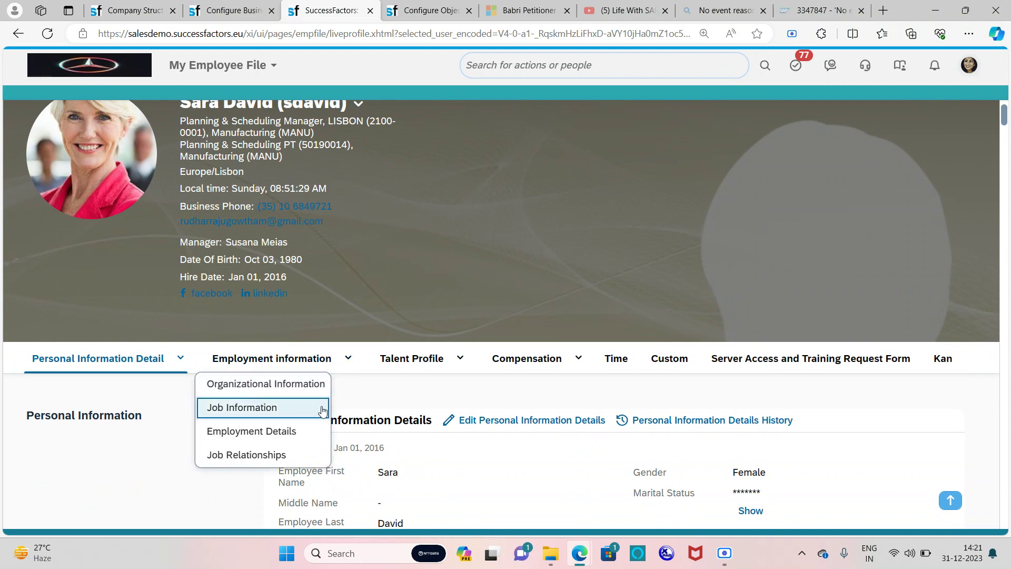
# Go to Job Information and open the Change History of the pending job change
pyautogui.click(271, 408)
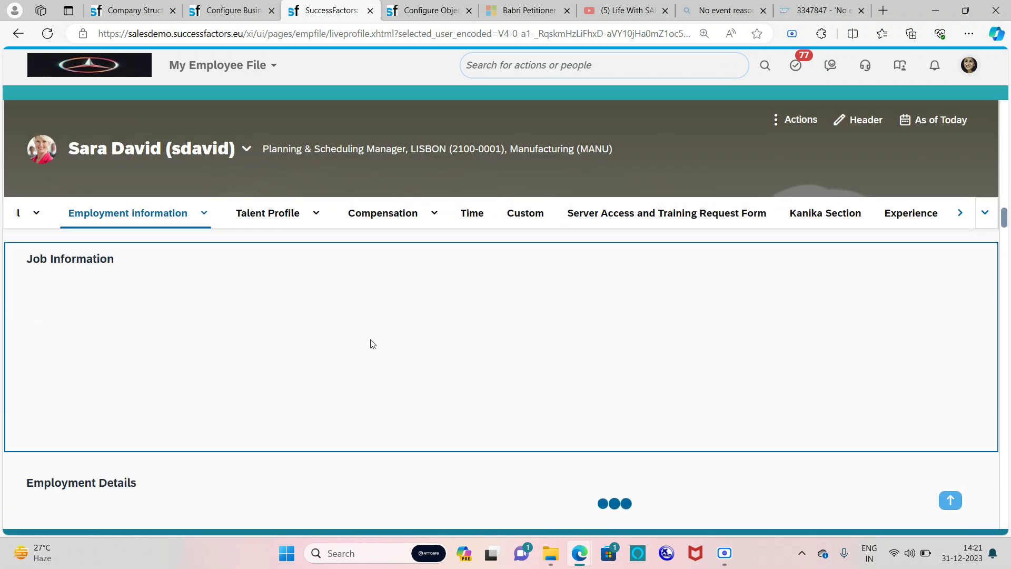
pyautogui.click(387, 291)
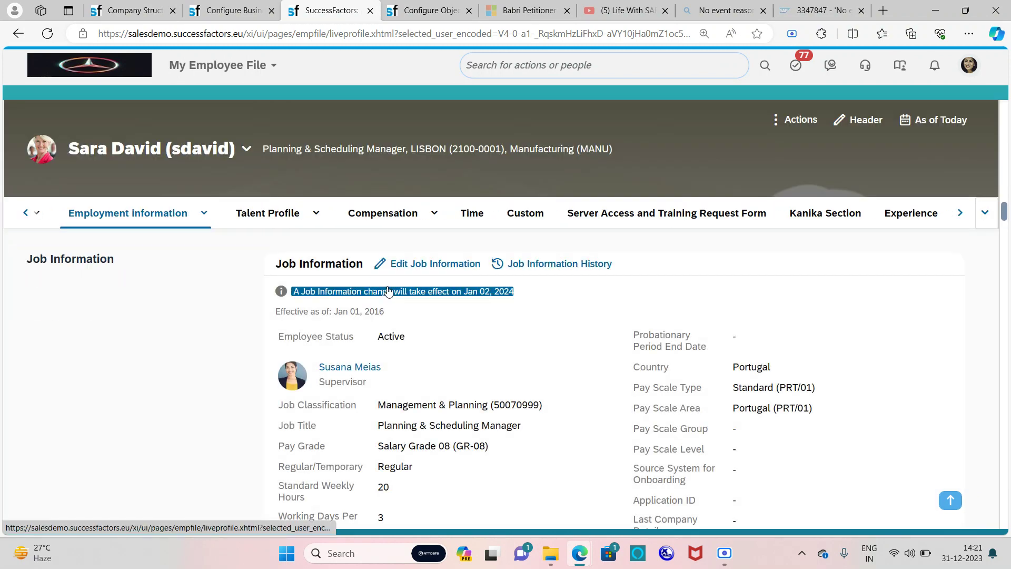
pyautogui.scroll(-5, 316, 191)
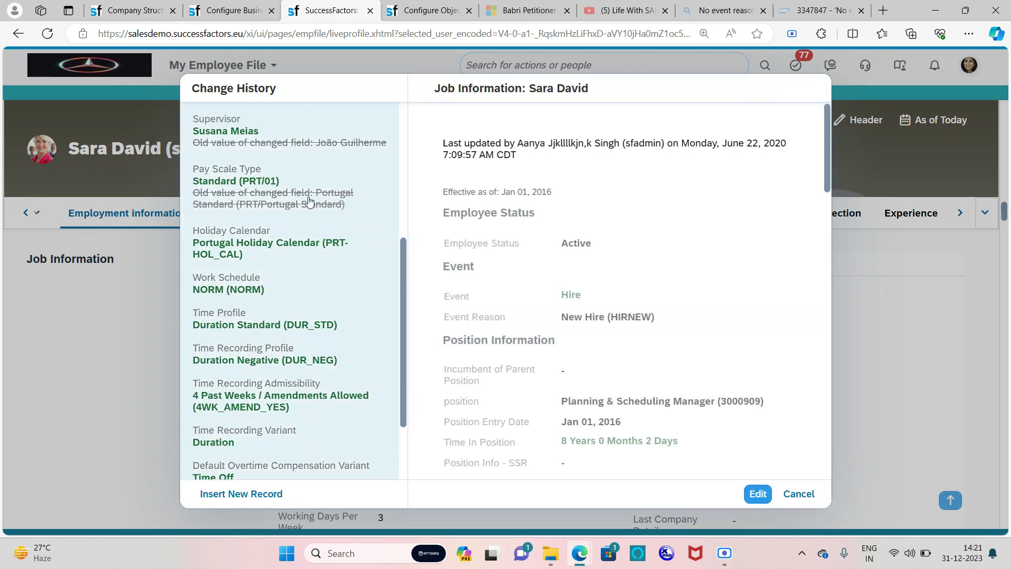
pyautogui.scroll(5, 316, 191)
pyautogui.scroll(-2, 276, 189)
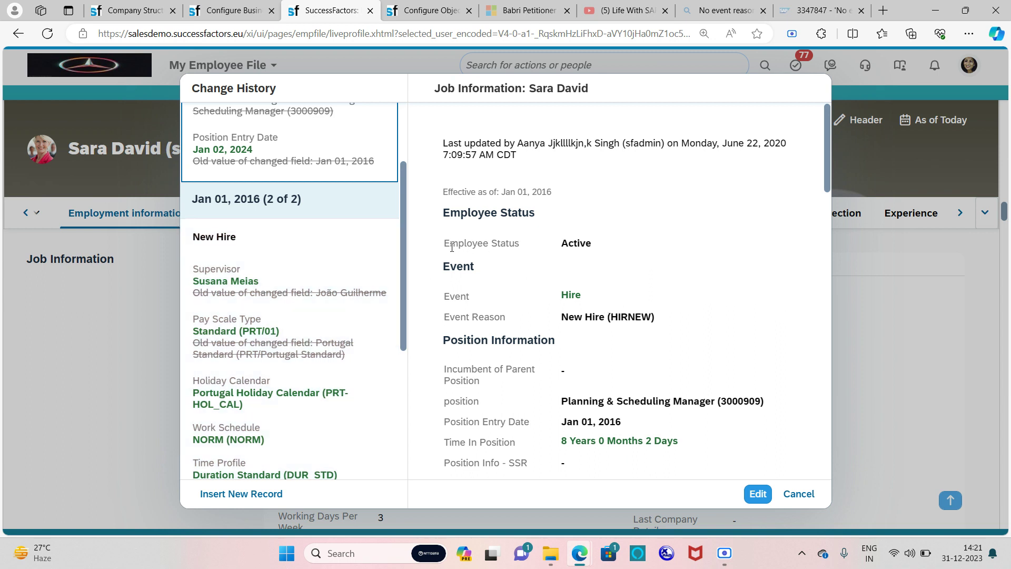
pyautogui.scroll(2, 255, 237)
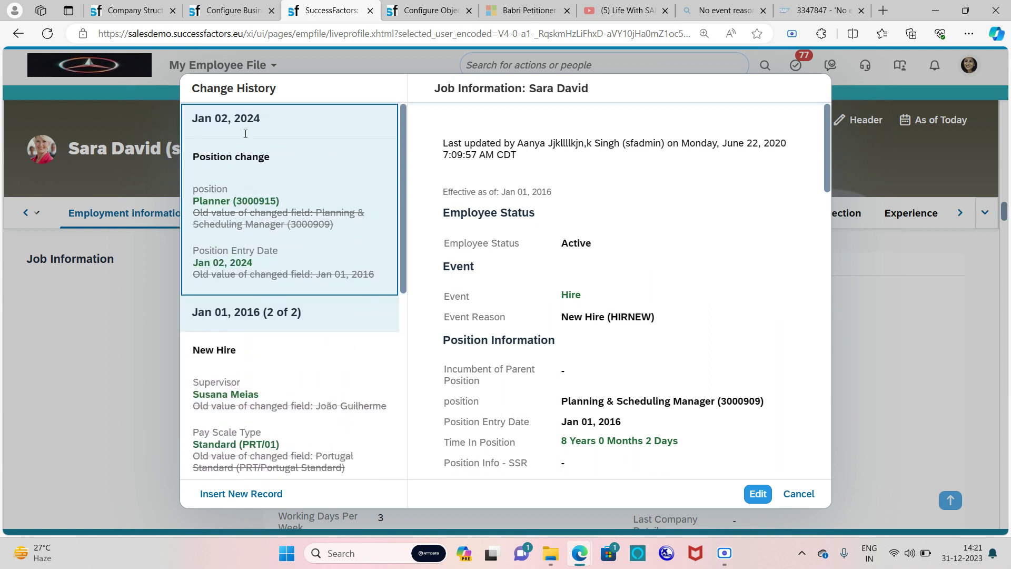
pyautogui.scroll(-3, 296, 187)
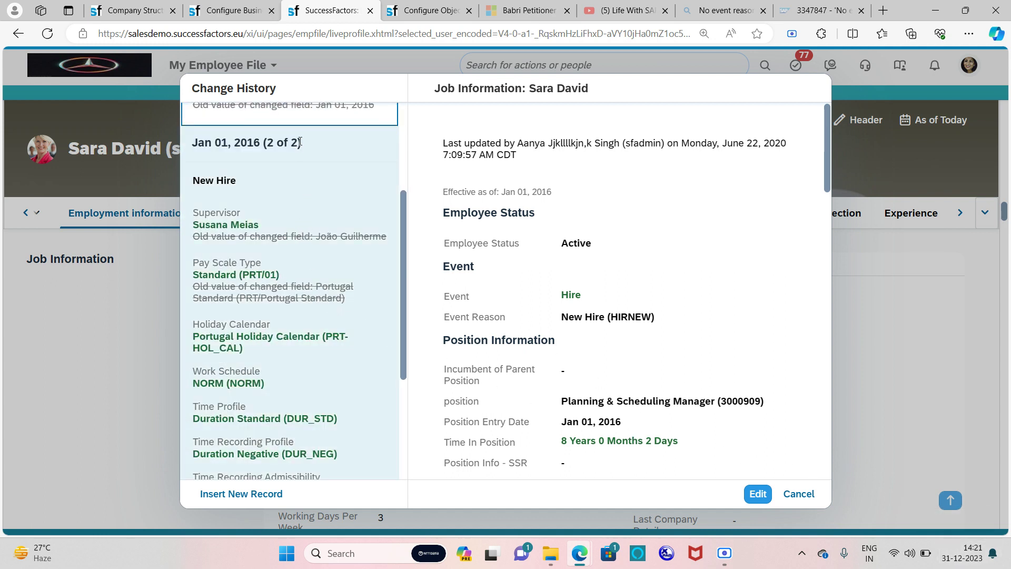
# Review the Jan 01, 2016 New Hire record details, then close the change history
pyautogui.click(294, 257)
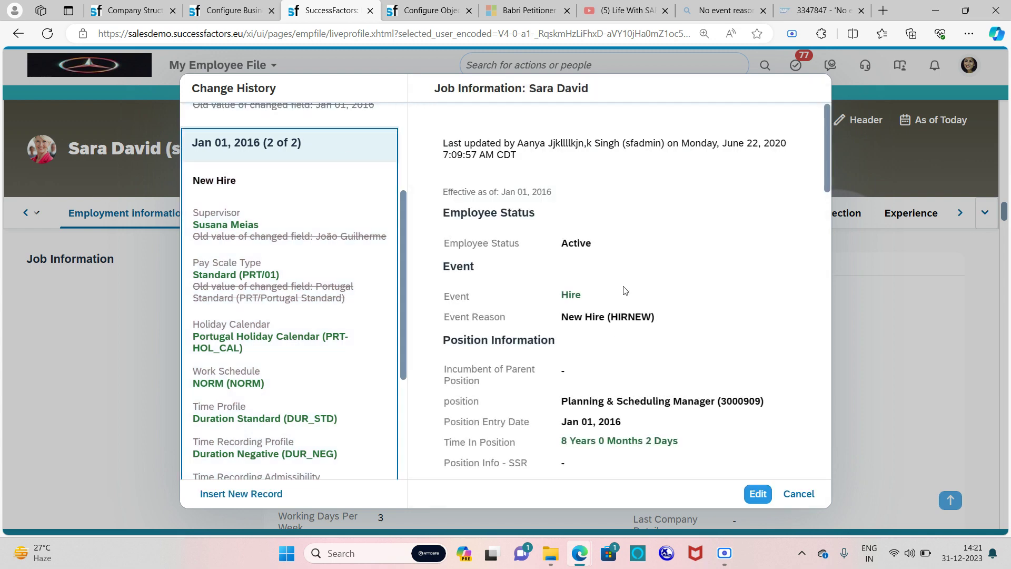
pyautogui.scroll(-4, 624, 290)
pyautogui.scroll(-4, 624, 290)
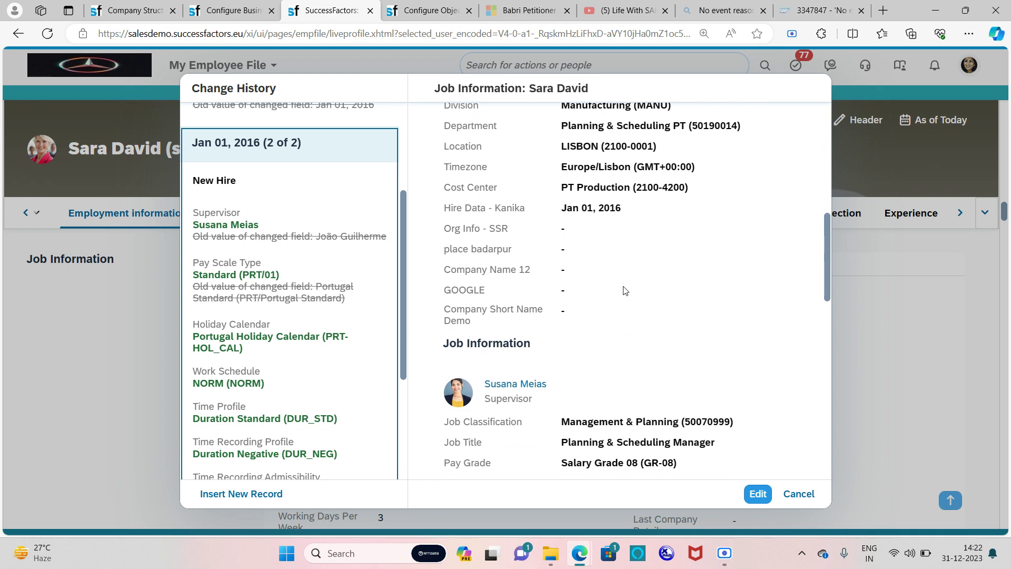
pyautogui.scroll(-2, 625, 290)
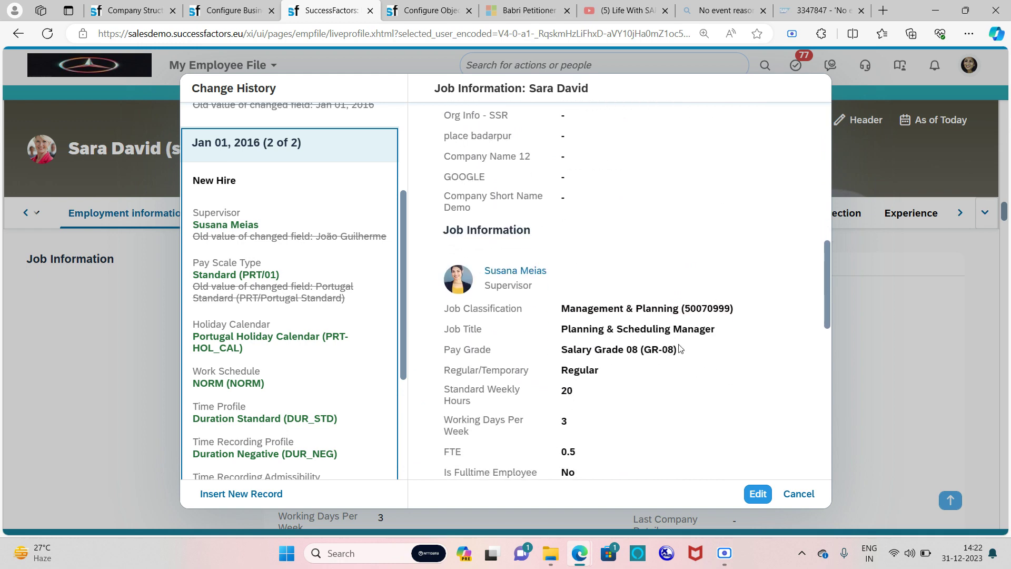
pyautogui.scroll(-4, 683, 348)
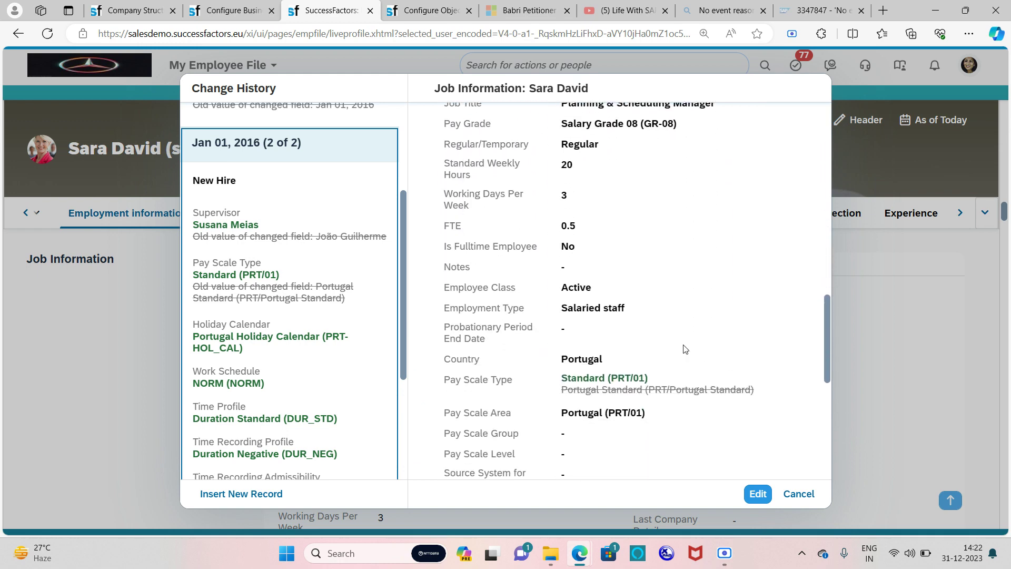
pyautogui.scroll(-7, 684, 348)
pyautogui.scroll(6, 664, 346)
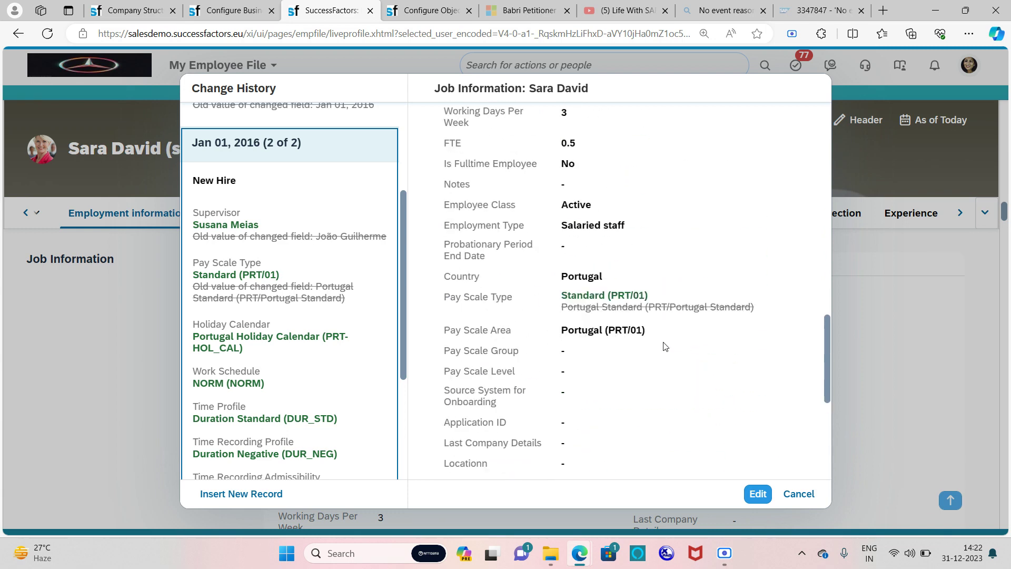
pyautogui.scroll(3, 399, 320)
pyautogui.scroll(-6, 610, 367)
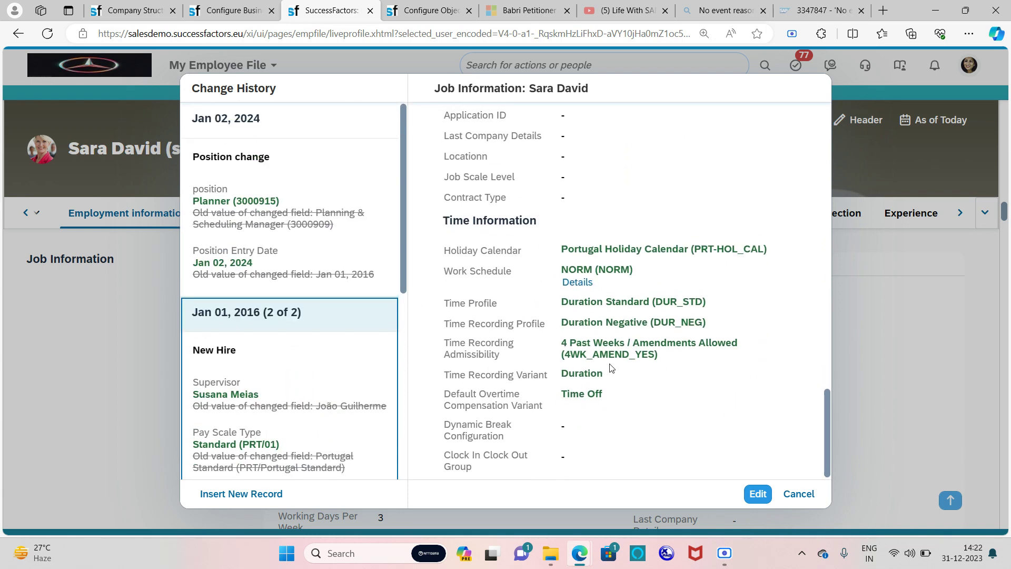
pyautogui.scroll(10, 610, 367)
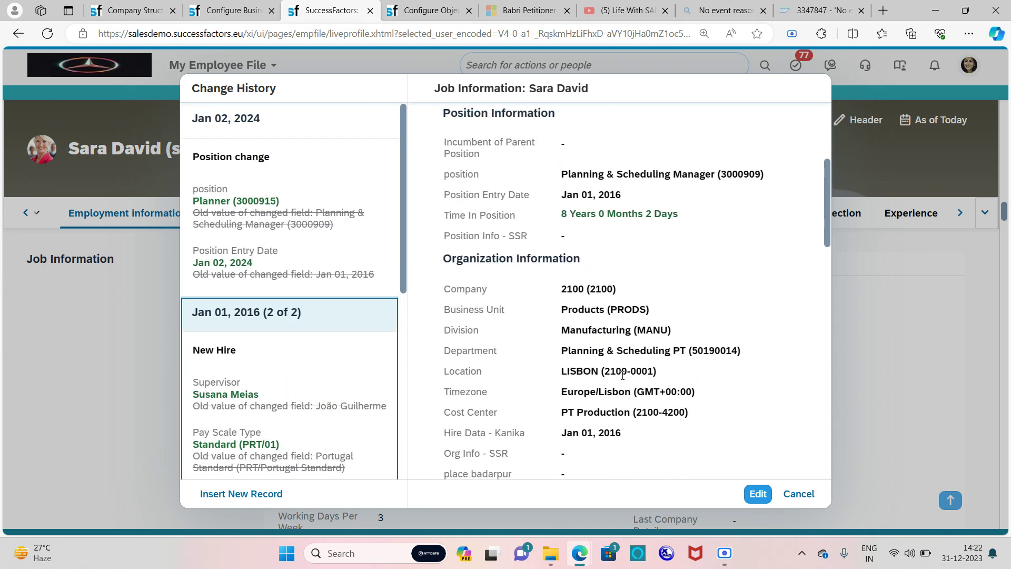
pyautogui.click(798, 494)
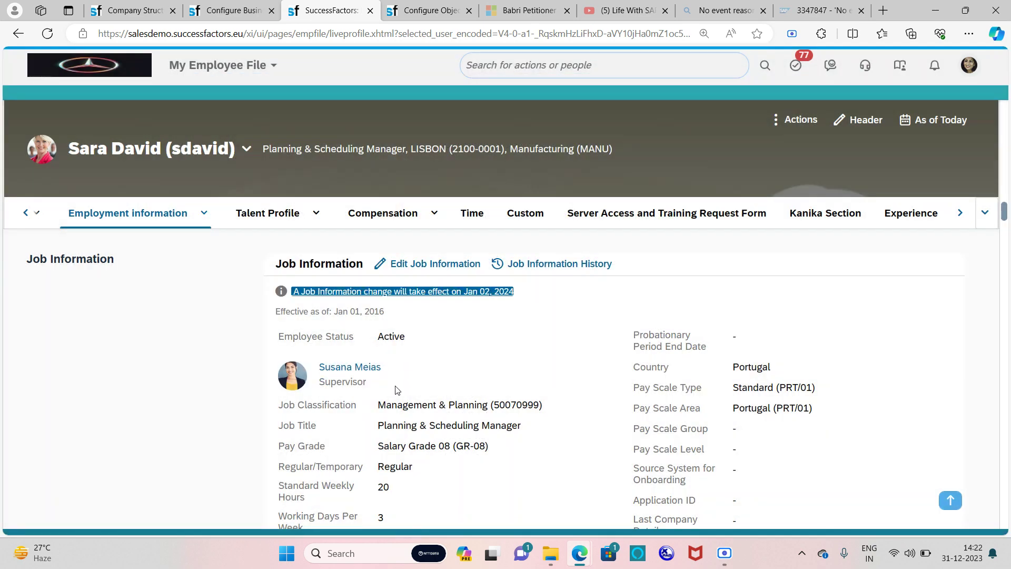
# Select position number 3000909 in the employee's Job Information
pyautogui.scroll(5, 576, 400)
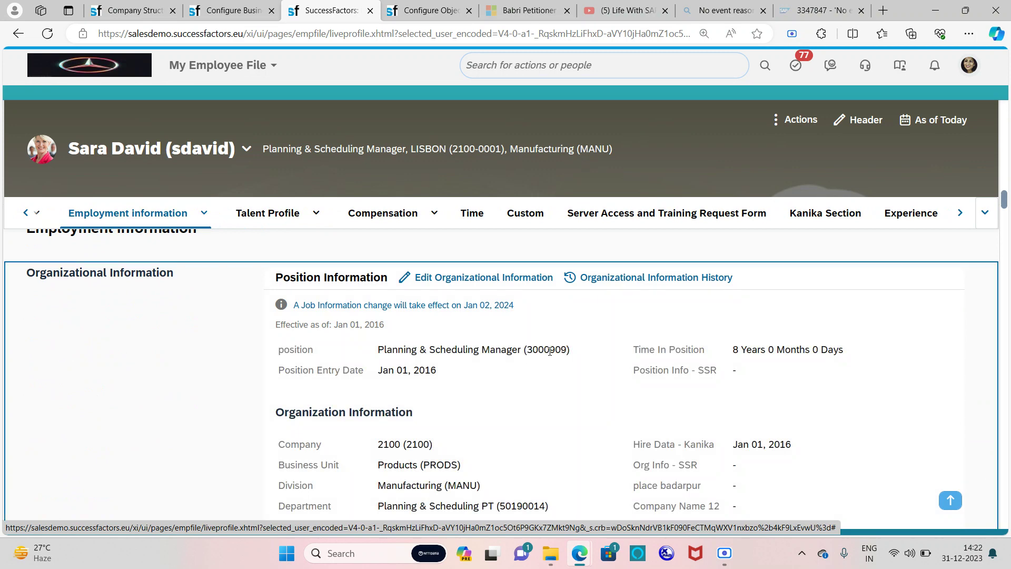
pyautogui.doubleClick(549, 350)
pyautogui.hotkey('ctrl', 'c')
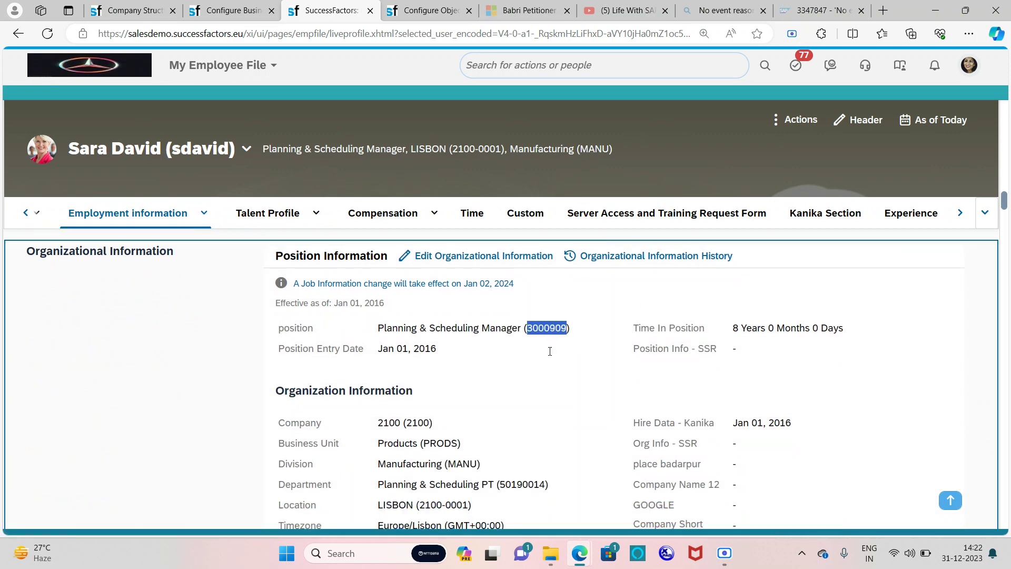
pyautogui.scroll(-6, 549, 350)
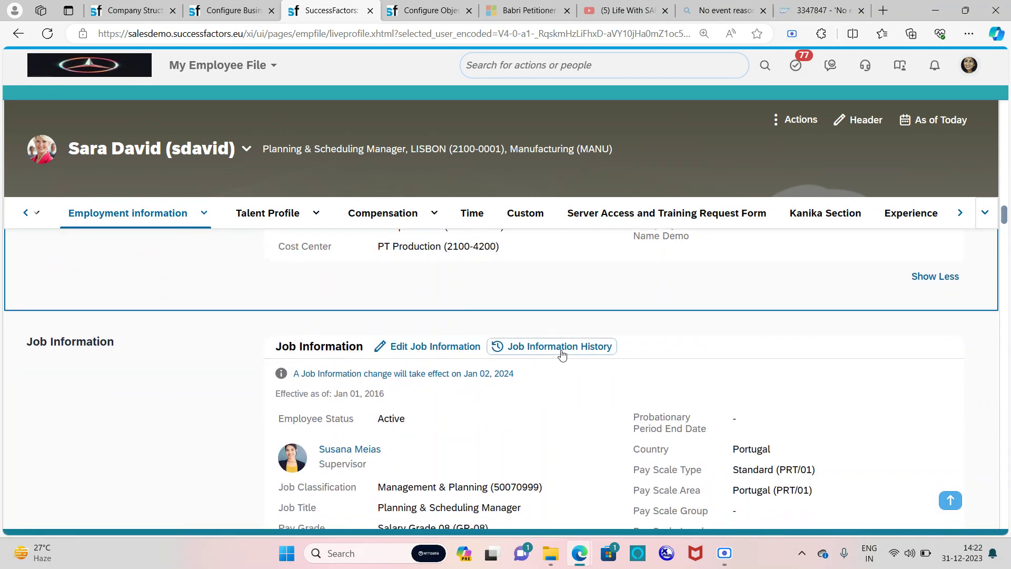
# Start a history record effective Jan 04, 2024, then cancel both history dialogs without saving
pyautogui.click(561, 353)
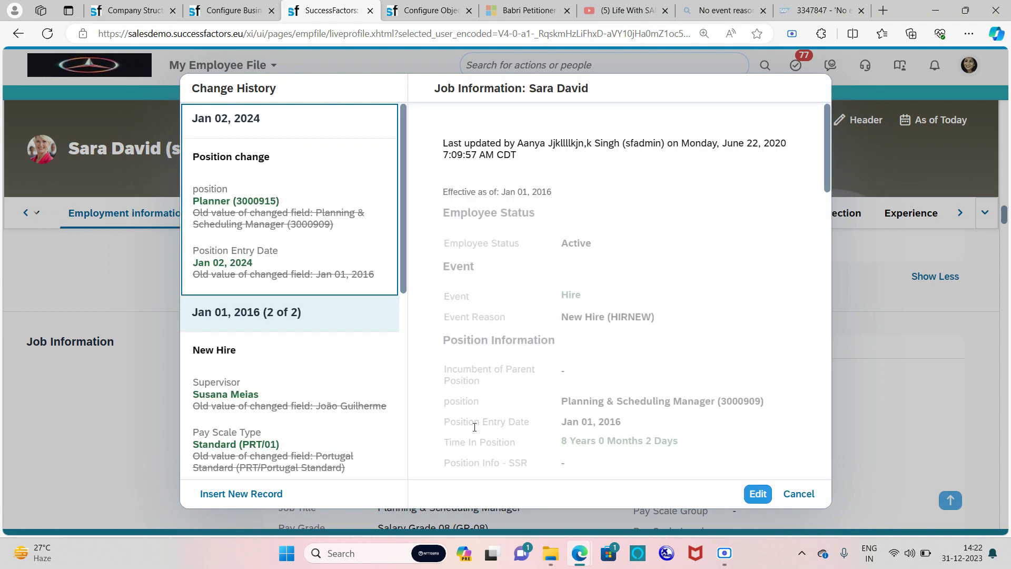
pyautogui.click(263, 493)
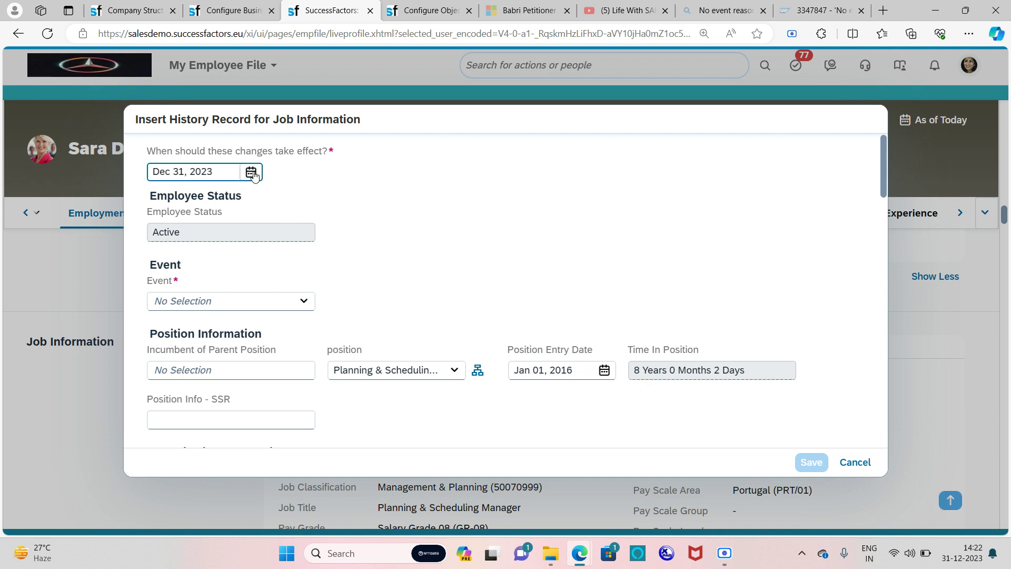
pyautogui.click(251, 172)
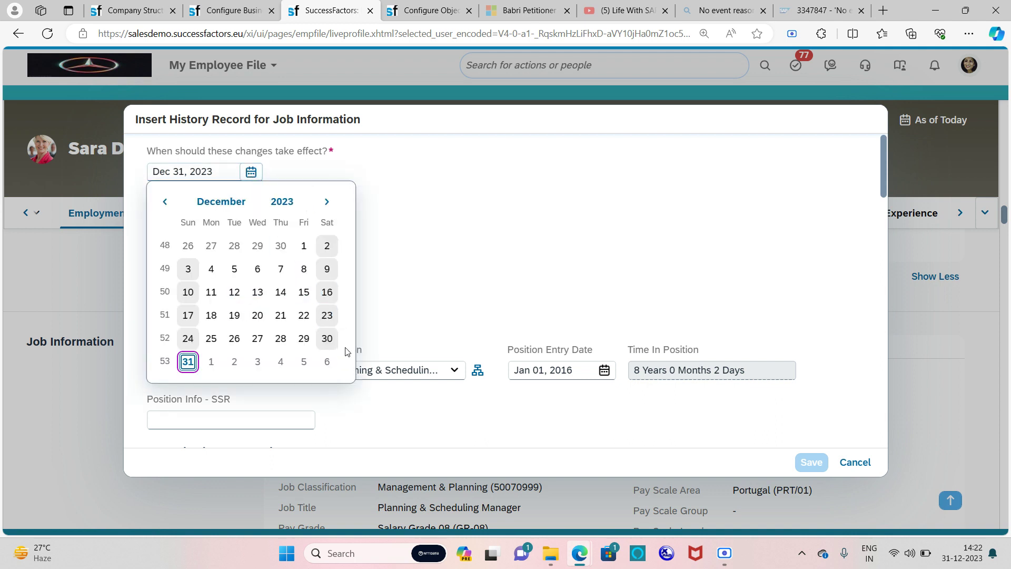
pyautogui.click(281, 362)
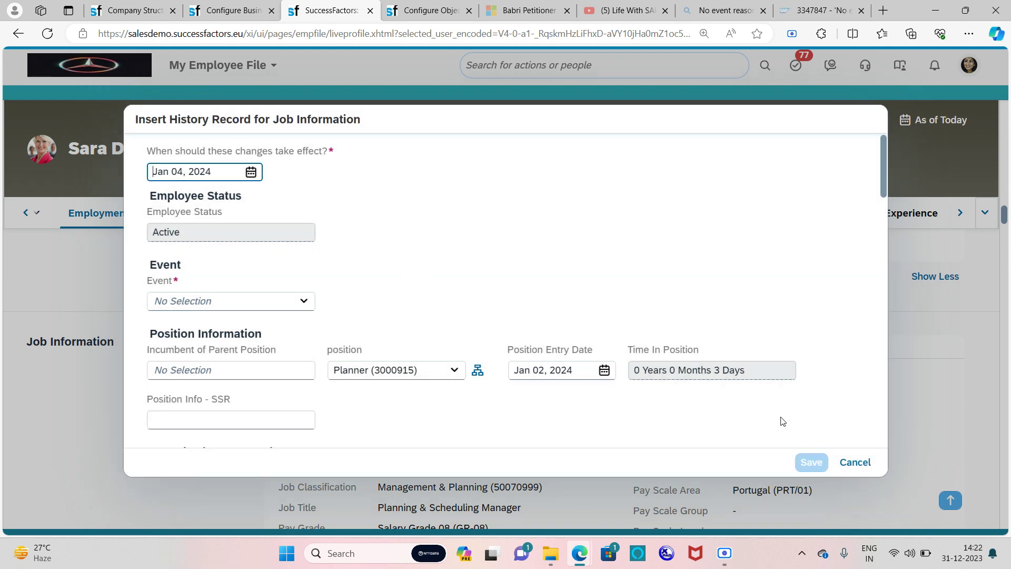
pyautogui.click(855, 461)
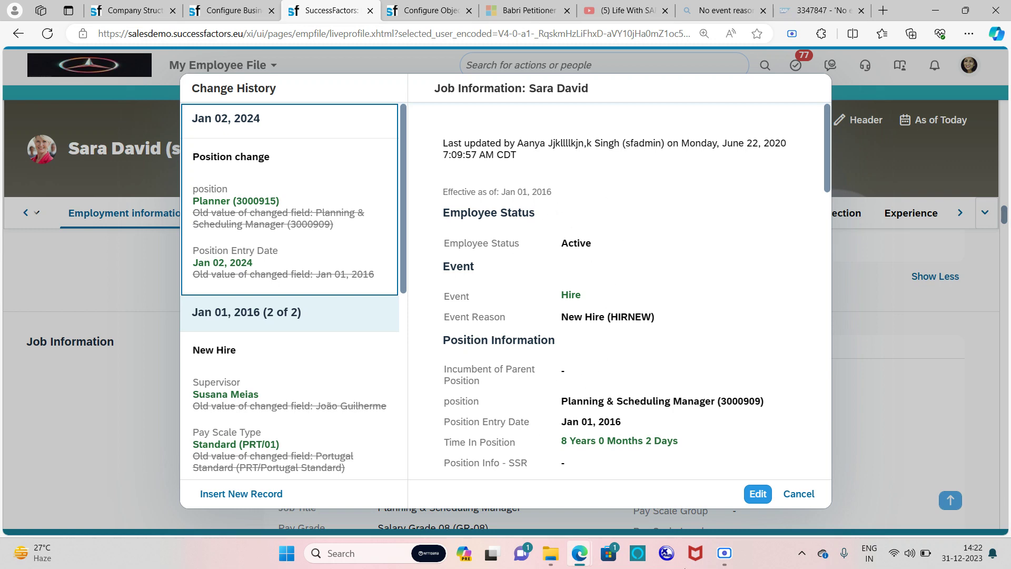
pyautogui.click(799, 494)
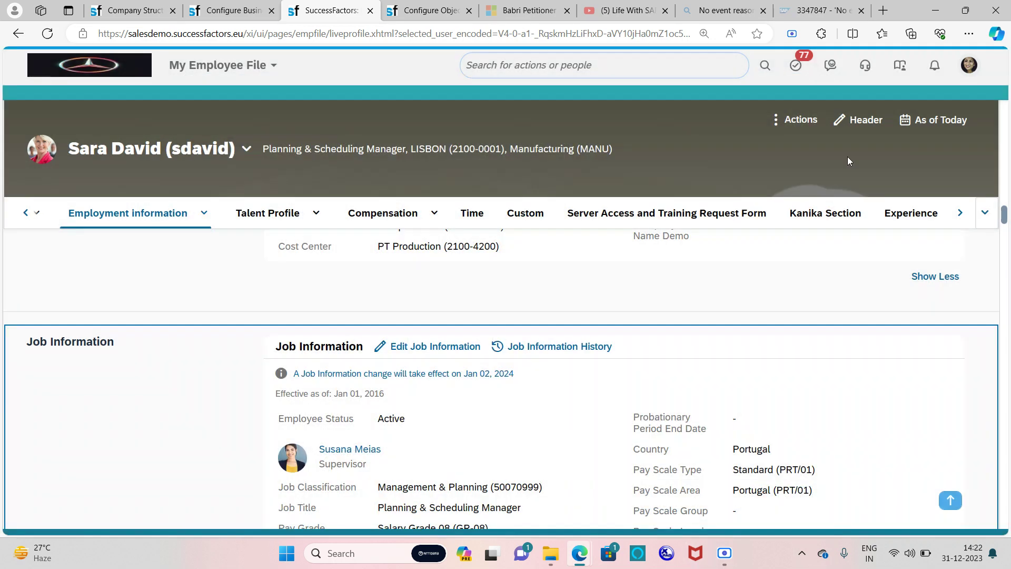
# Start Change Job and Compensation Info for Job Information, effective Jan 04, 2024
pyautogui.click(771, 121)
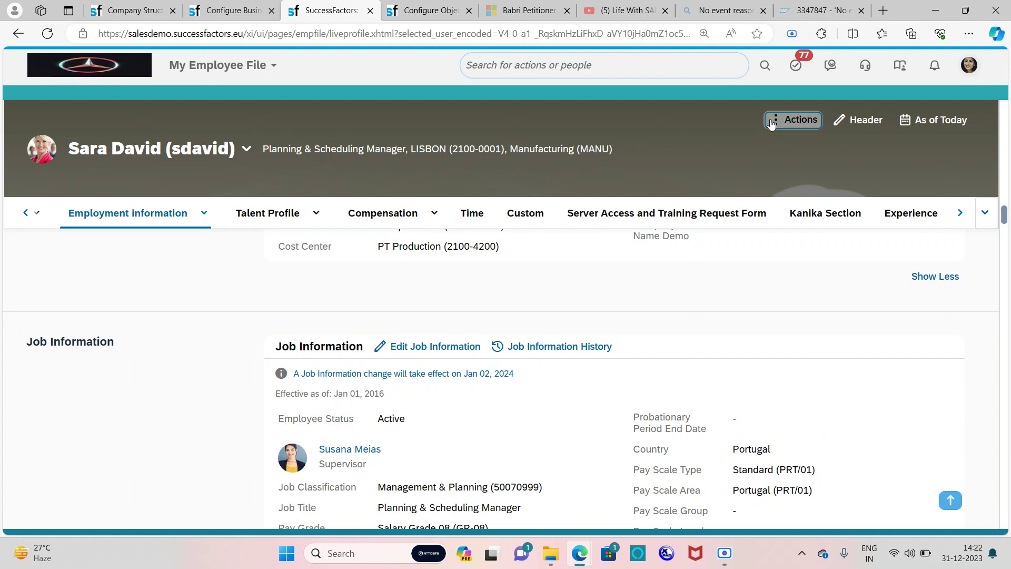
pyautogui.click(766, 249)
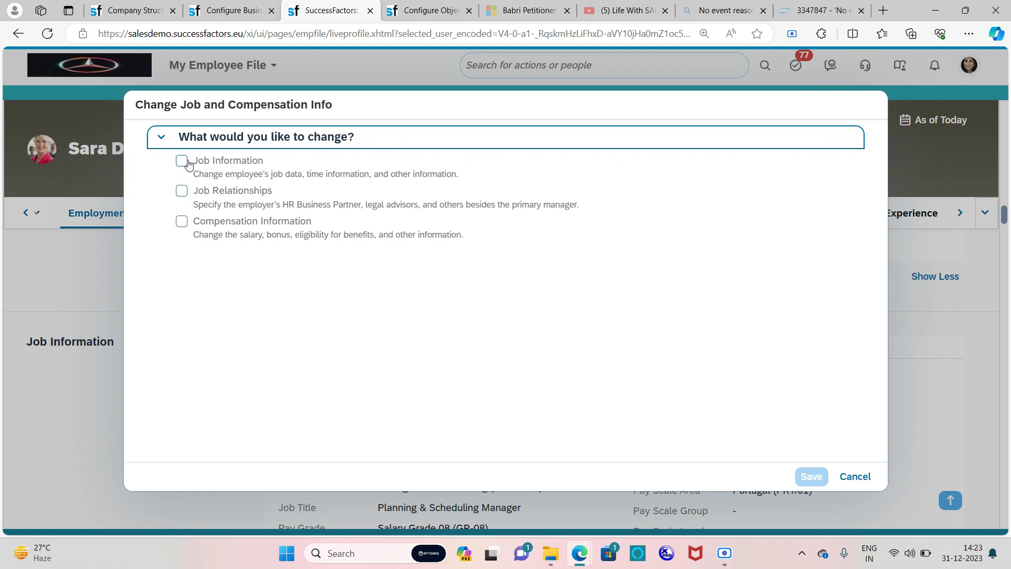
pyautogui.click(181, 161)
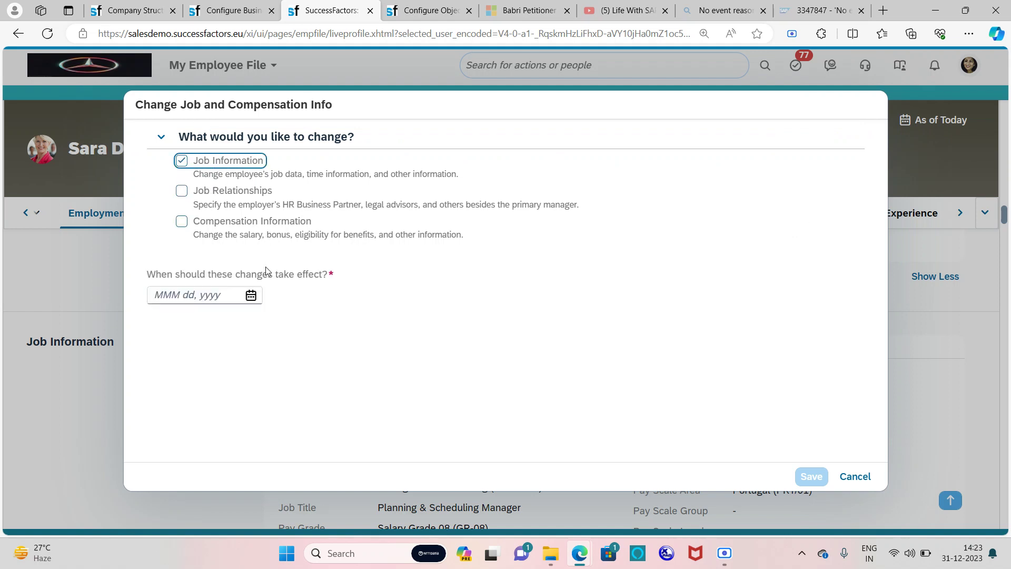
pyautogui.click(251, 295)
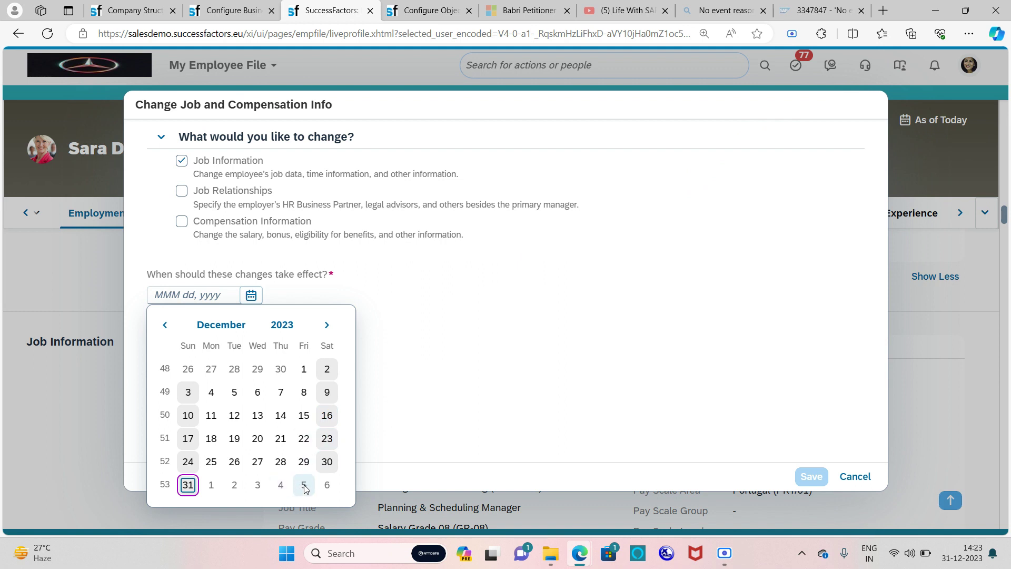
pyautogui.click(280, 484)
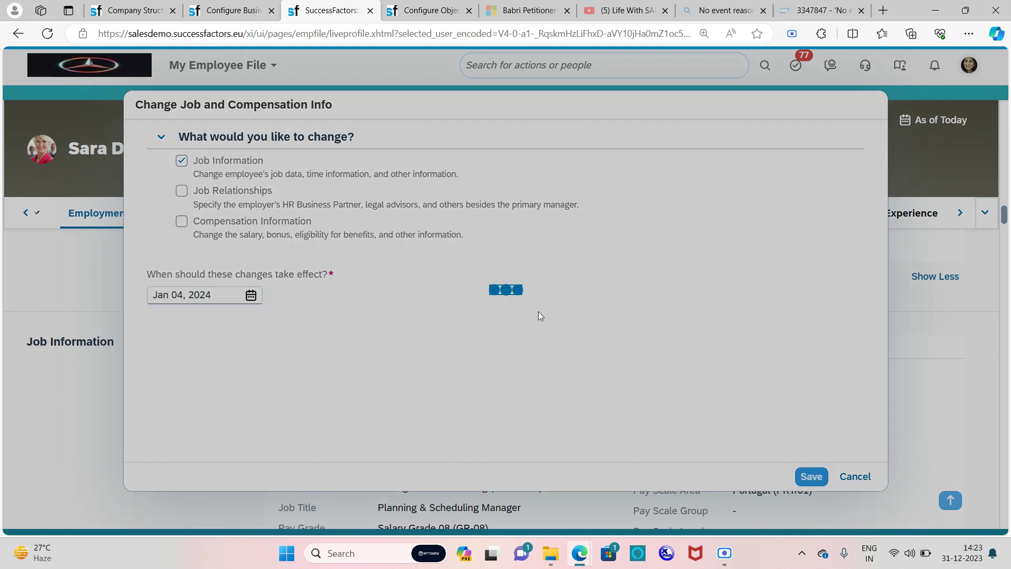
# Replace the Planner position with Planning & Scheduling Manager (3000909)
pyautogui.scroll(-6, 538, 315)
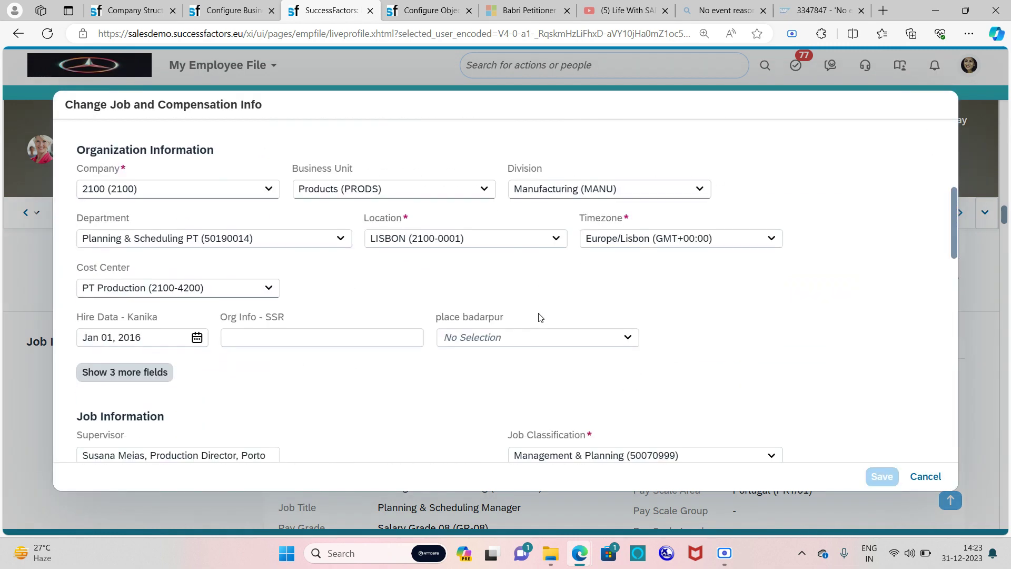
pyautogui.scroll(3, 403, 191)
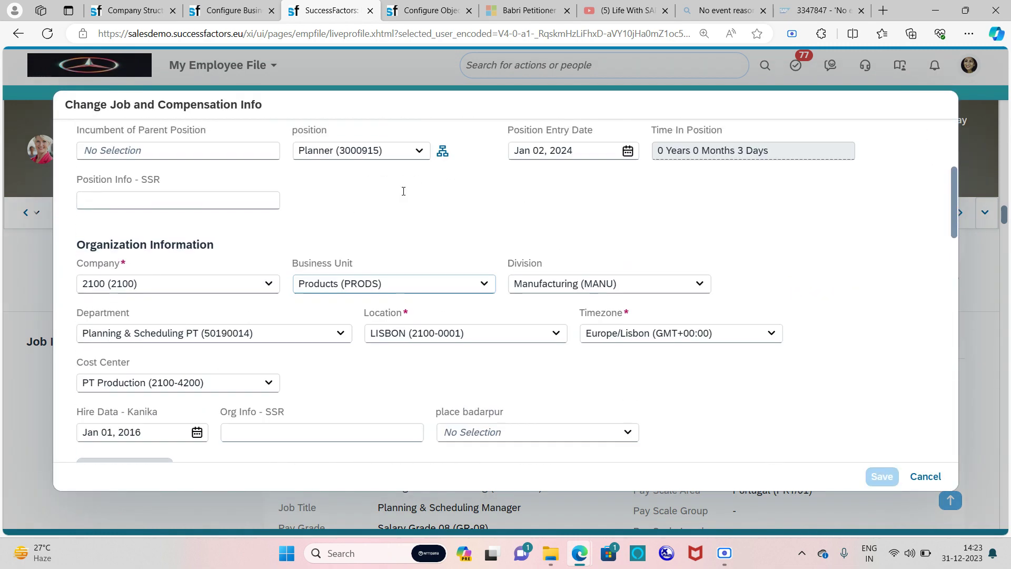
pyautogui.click(392, 208)
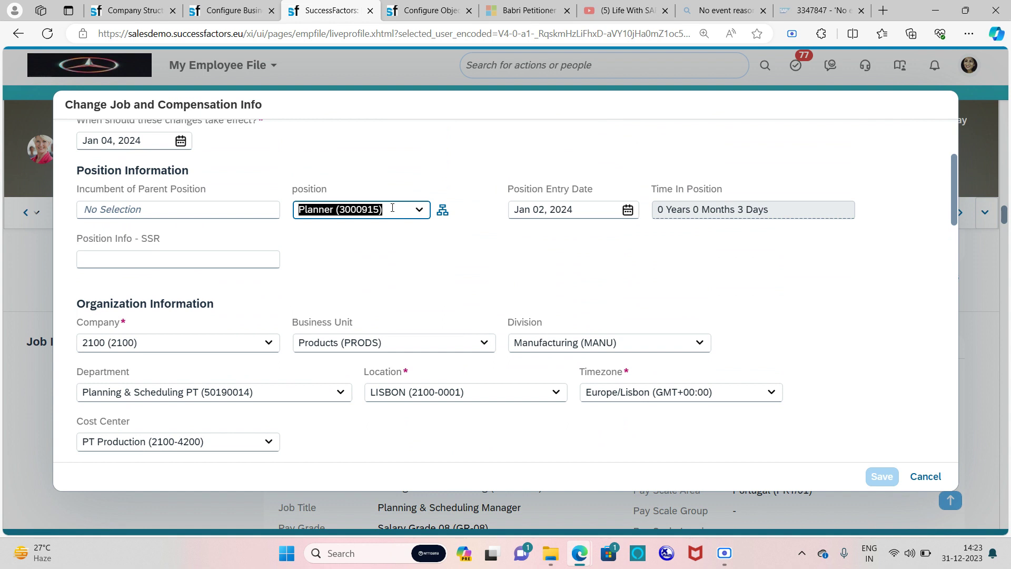
pyautogui.hotkey('ctrl', 'v')
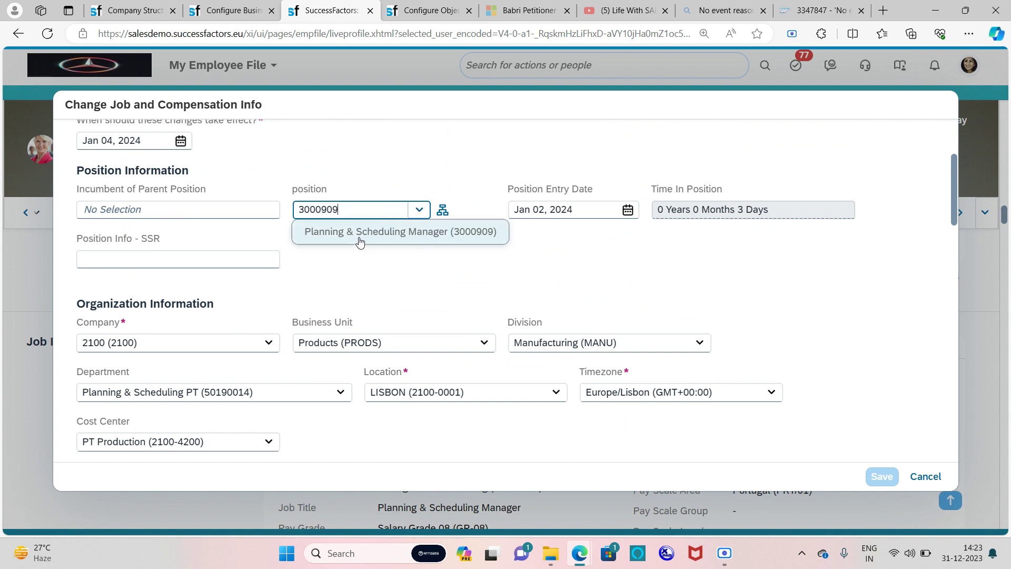
pyautogui.click(361, 232)
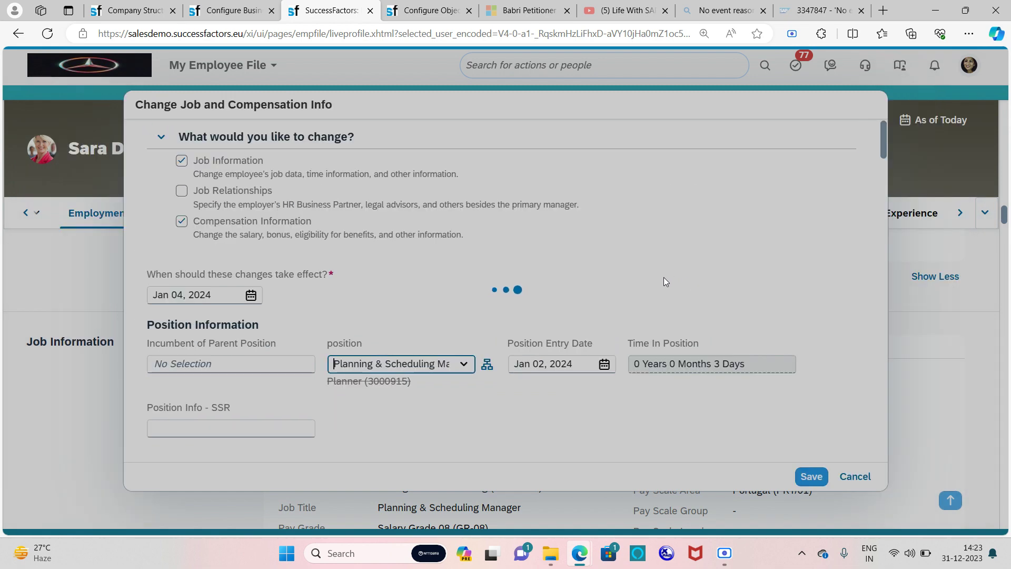
# Scroll through the job change form and bring up the business rule configuration page
pyautogui.scroll(-3, 663, 277)
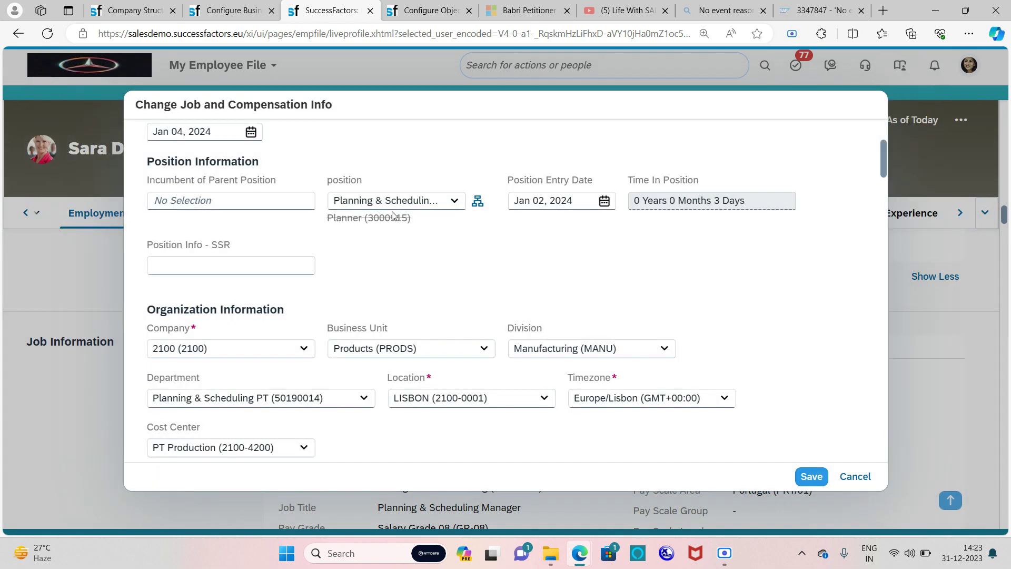
pyautogui.scroll(-5, 493, 290)
pyautogui.scroll(-5, 493, 289)
pyautogui.scroll(3, 504, 270)
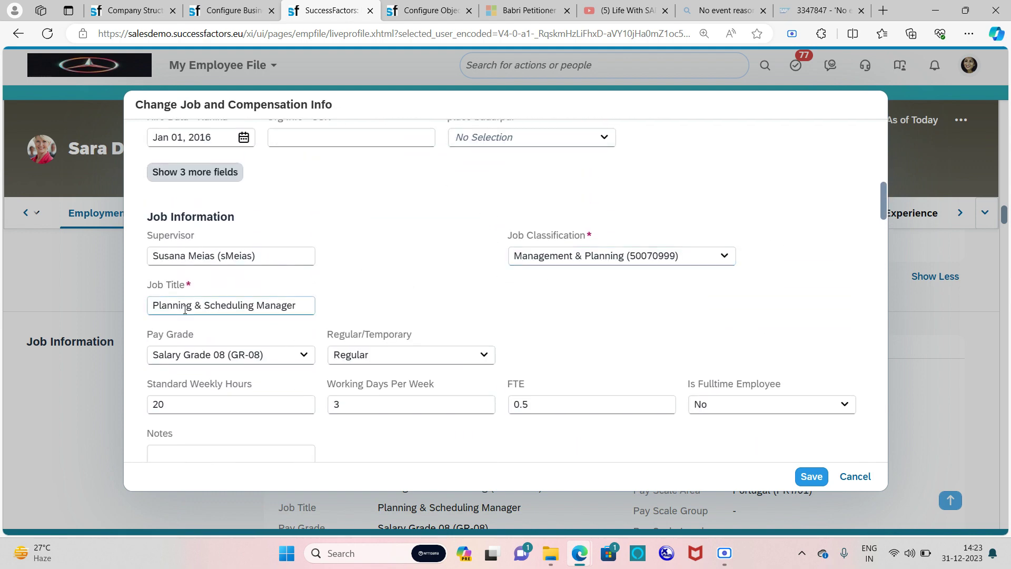
pyautogui.click(227, 10)
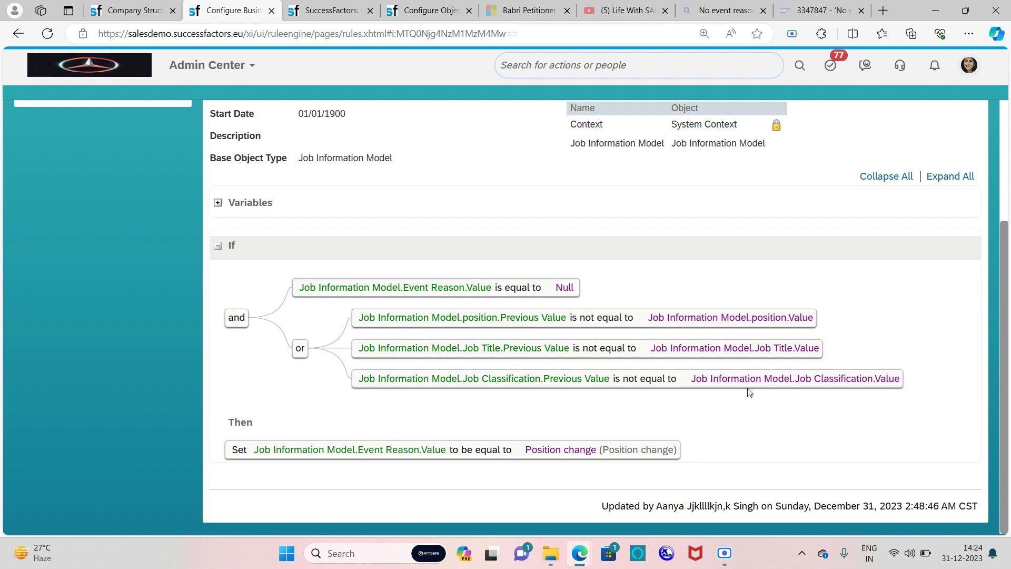
# Switch between the company structure, business rule and job change form tabs
pyautogui.click(154, 12)
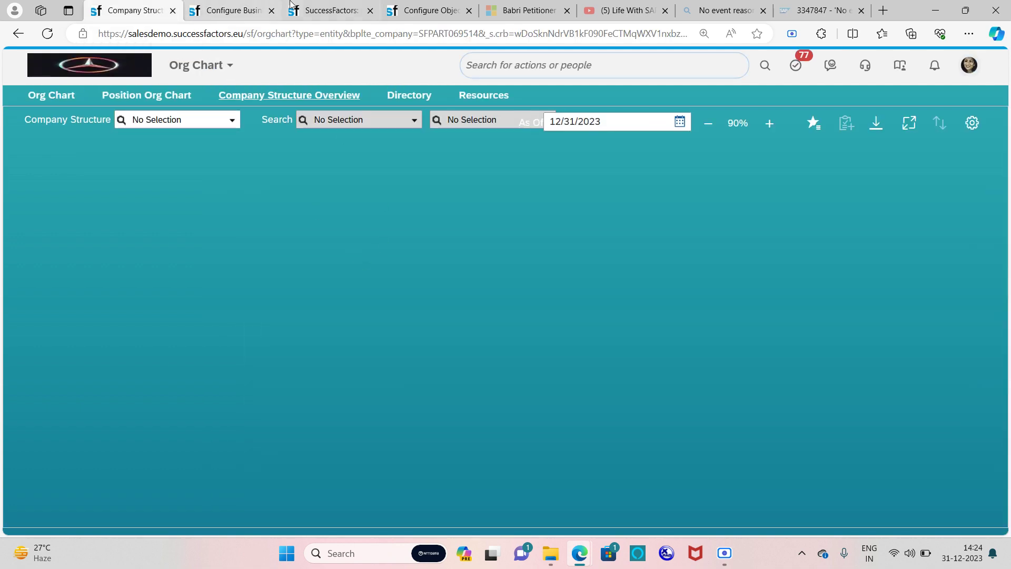
pyautogui.click(311, 8)
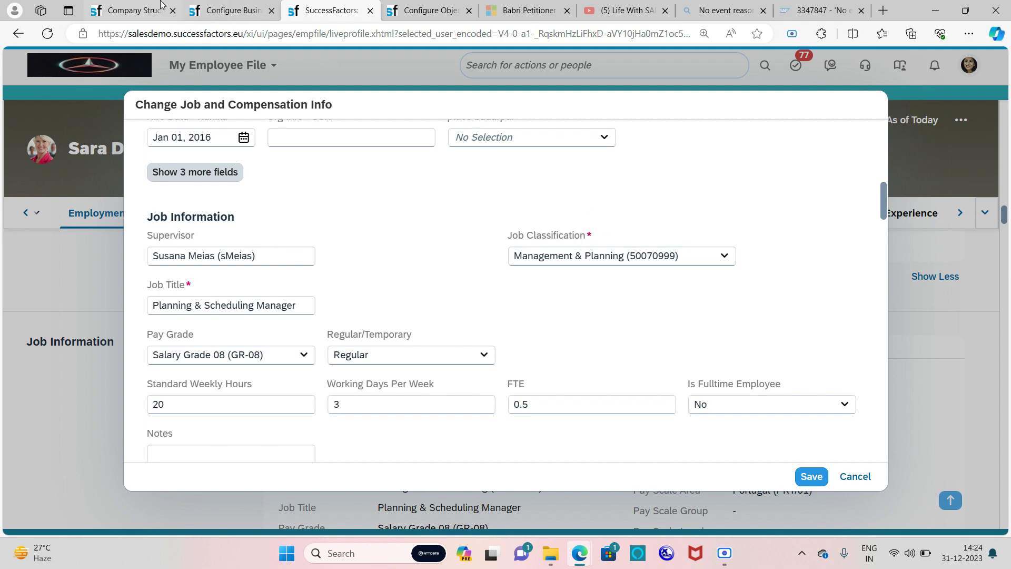
pyautogui.moveTo(141, 4)
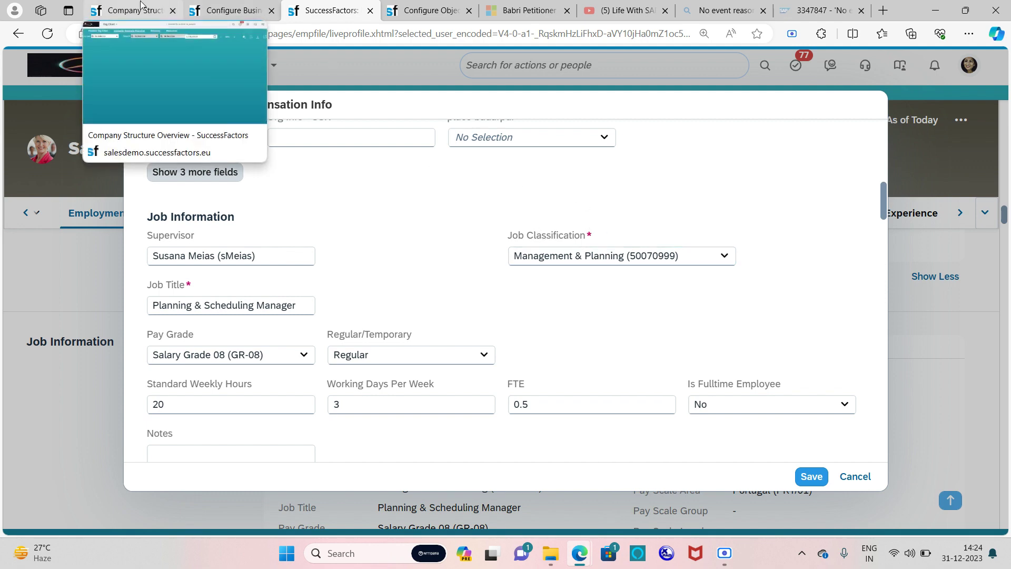
pyautogui.click(229, 10)
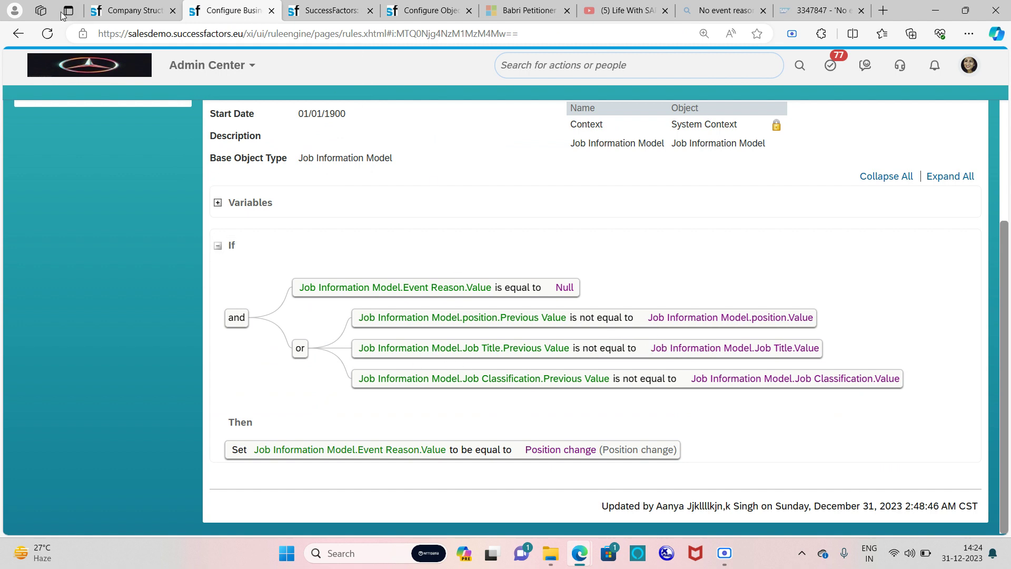
pyautogui.click(344, 6)
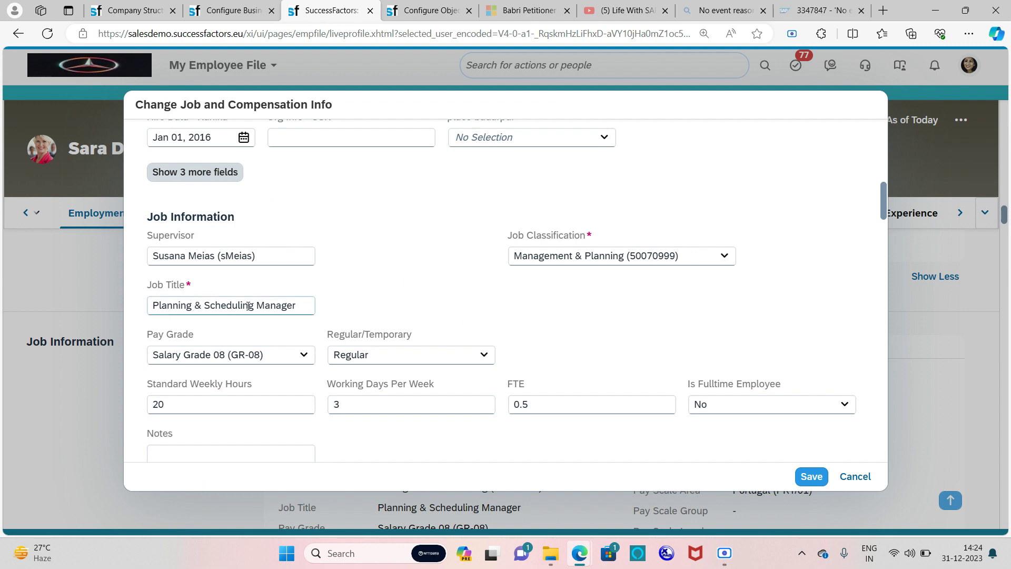
pyautogui.scroll(8, 262, 297)
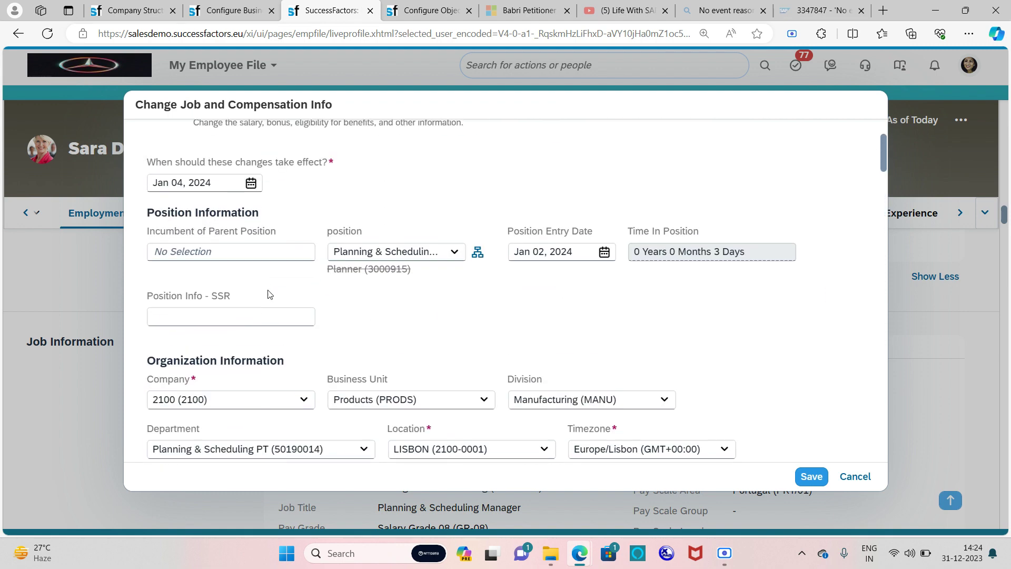
# Highlight the struck-through old Planner (3000915) value, checking it against the business rule page
pyautogui.moveTo(341, 271); pyautogui.dragTo(376, 272)
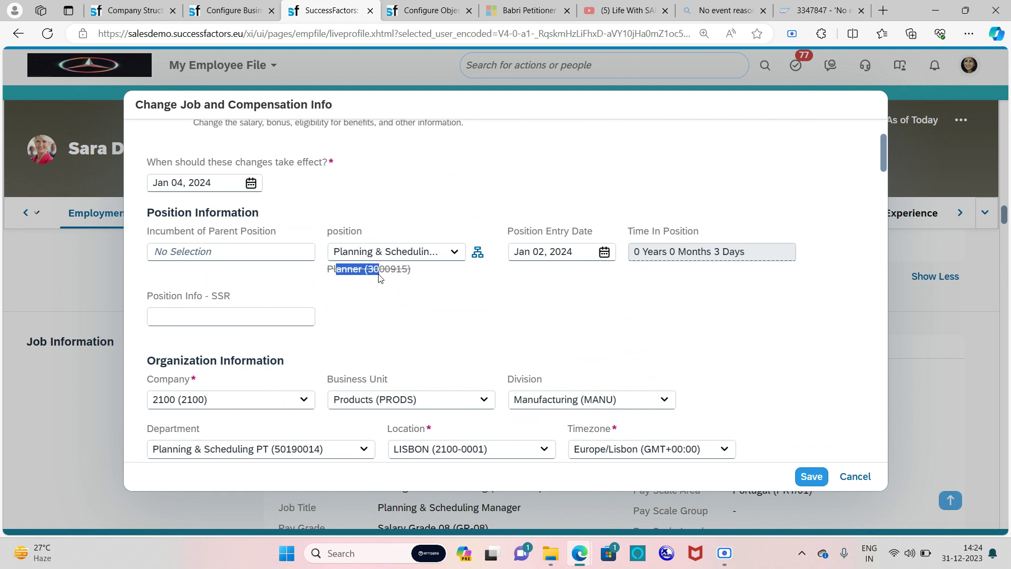
pyautogui.click(400, 254)
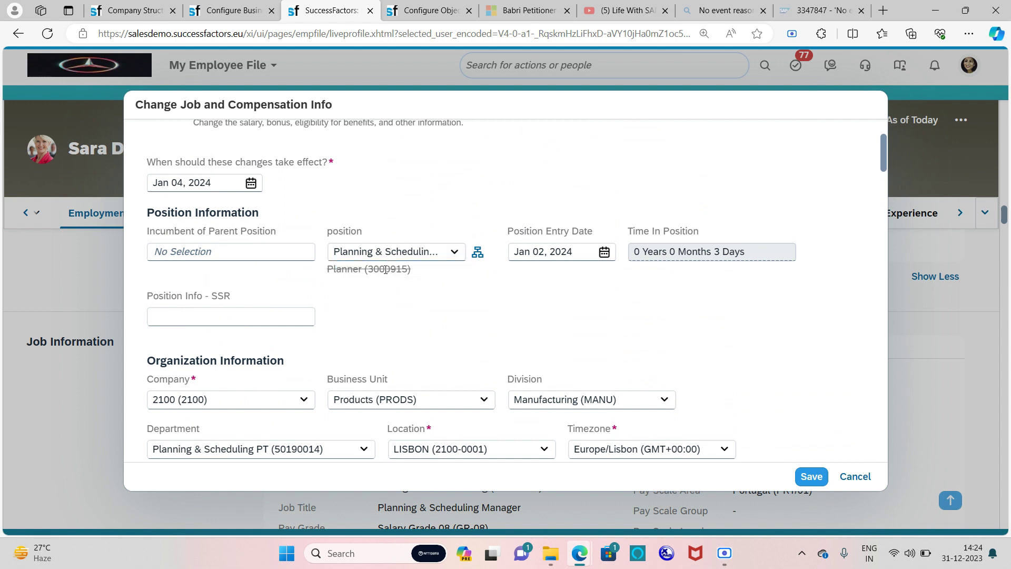
pyautogui.click(235, 15)
pyautogui.click(325, 8)
pyautogui.tripleClick(403, 270)
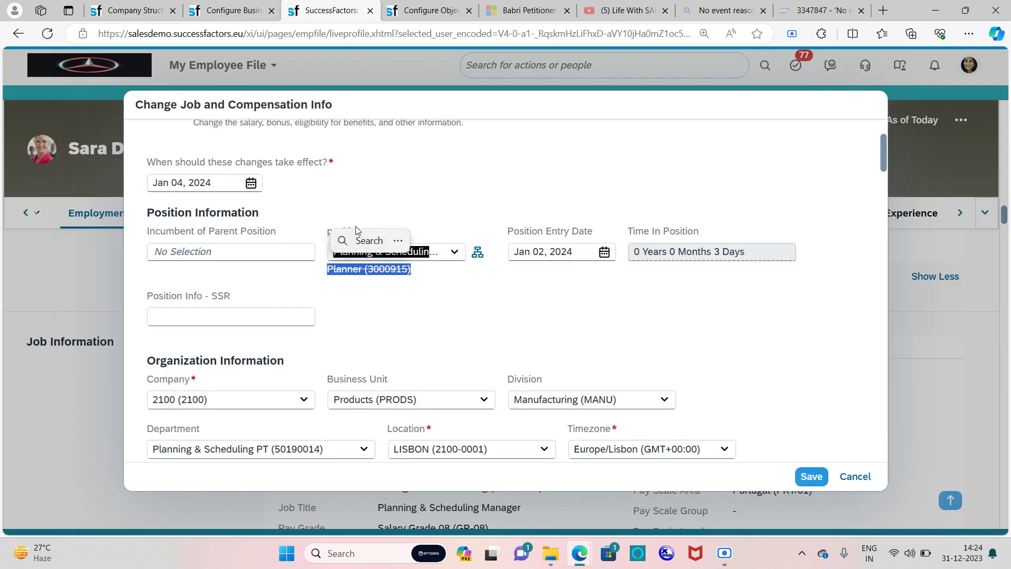
pyautogui.click(400, 253)
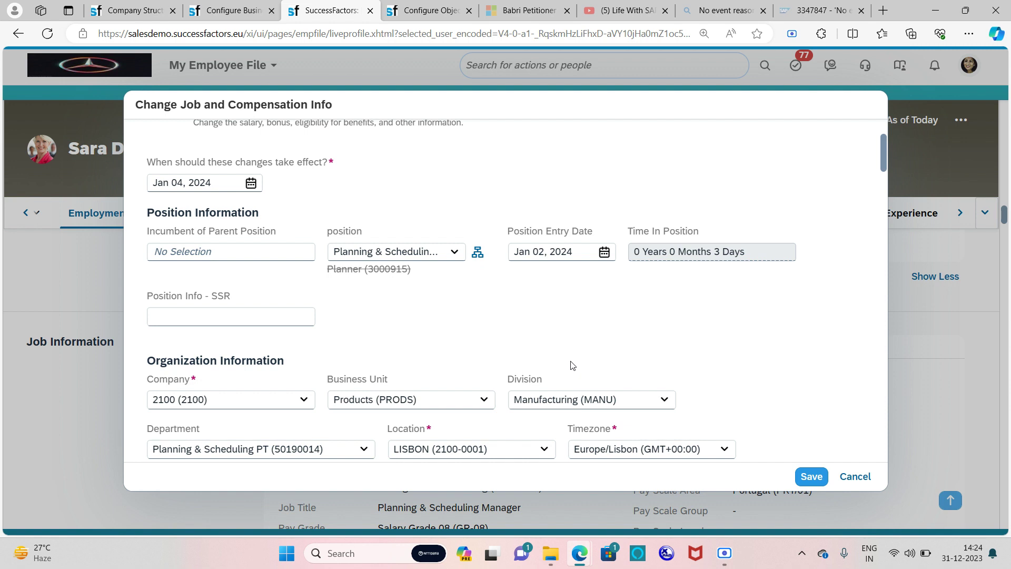
pyautogui.click(806, 473)
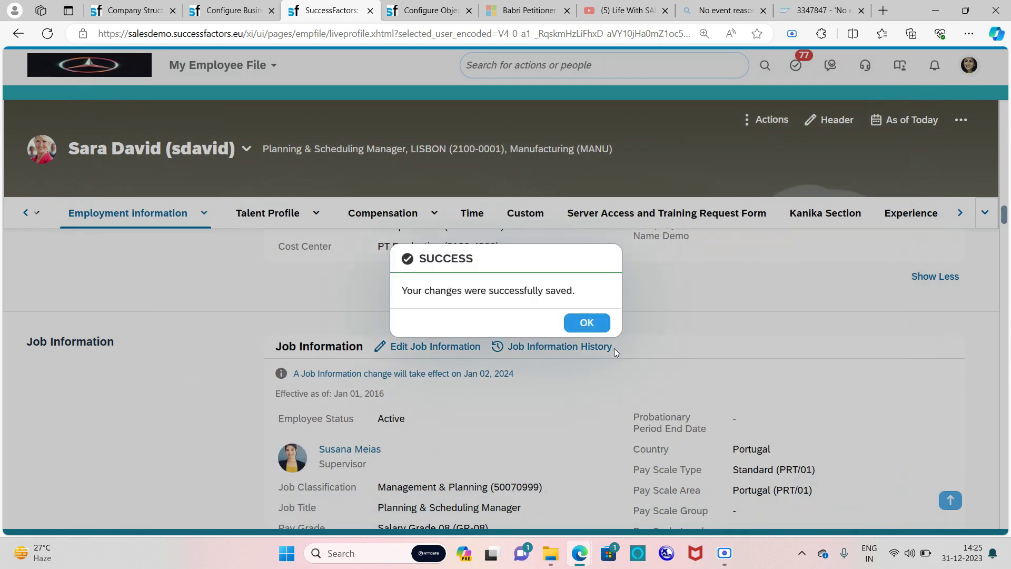
pyautogui.click(588, 326)
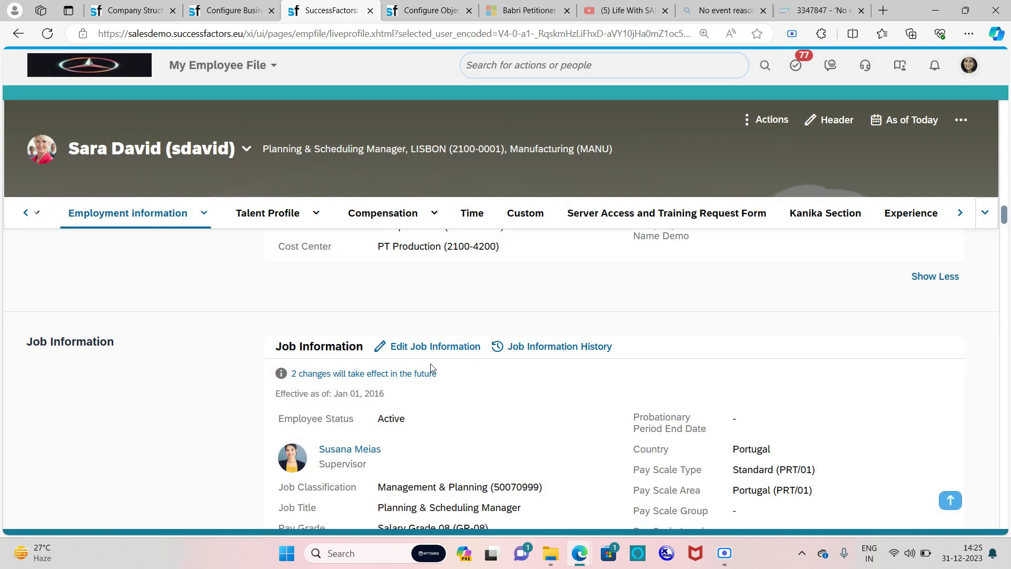
pyautogui.click(419, 374)
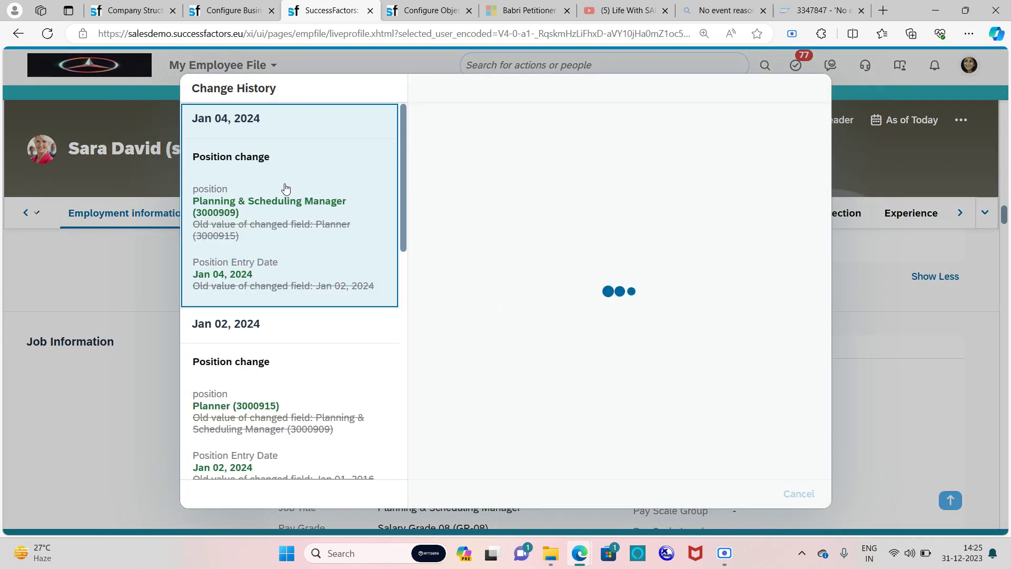
pyautogui.click(277, 170)
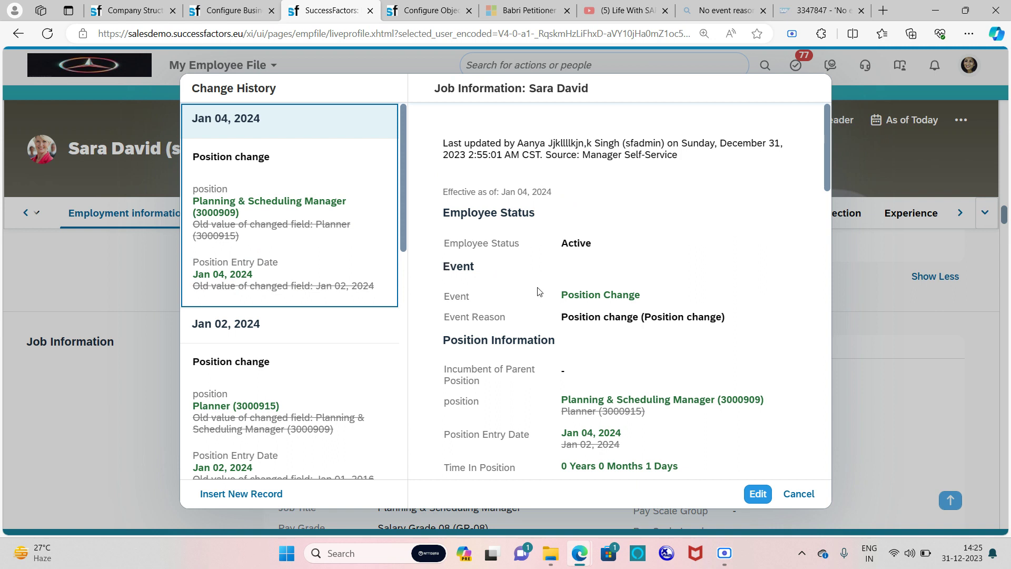
pyautogui.click(562, 300)
pyautogui.moveTo(563, 300); pyautogui.dragTo(727, 320)
pyautogui.click(626, 299)
# Search admin tools for 'manage org' and open Manage Organization, Pay and Job Structures
pyautogui.click(137, 6)
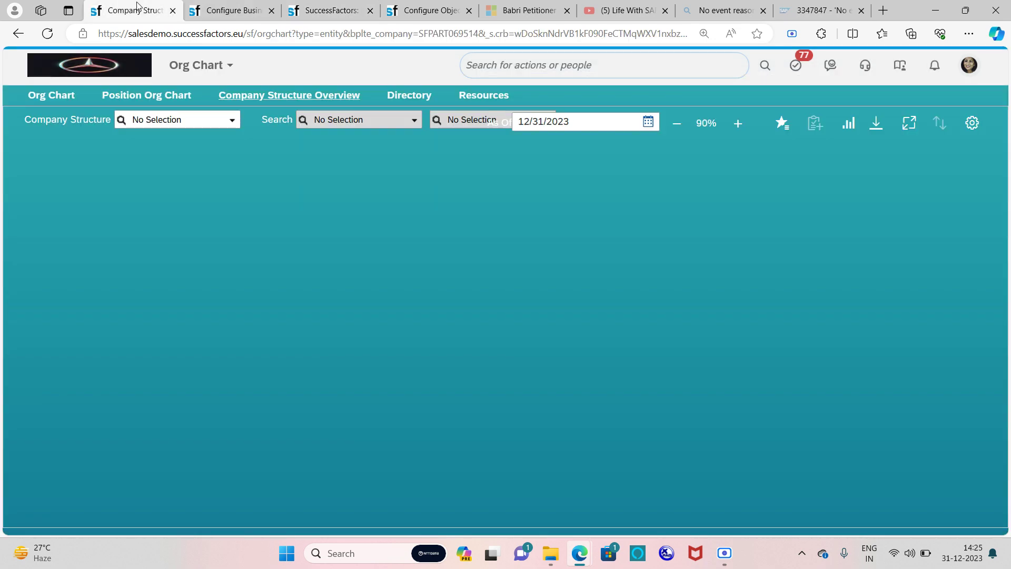
pyautogui.click(232, 11)
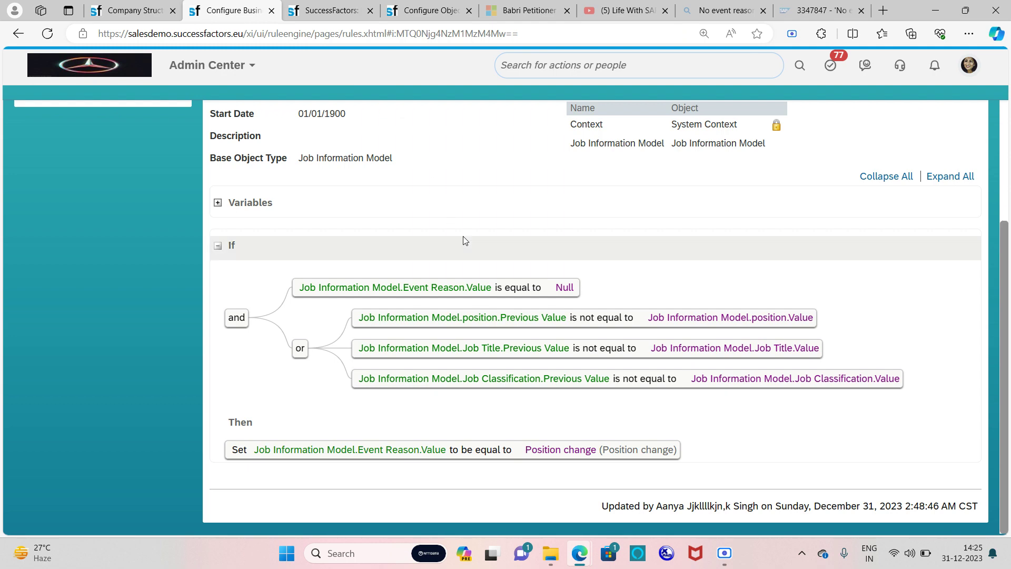
pyautogui.scroll(3, 453, 221)
pyautogui.click(589, 72)
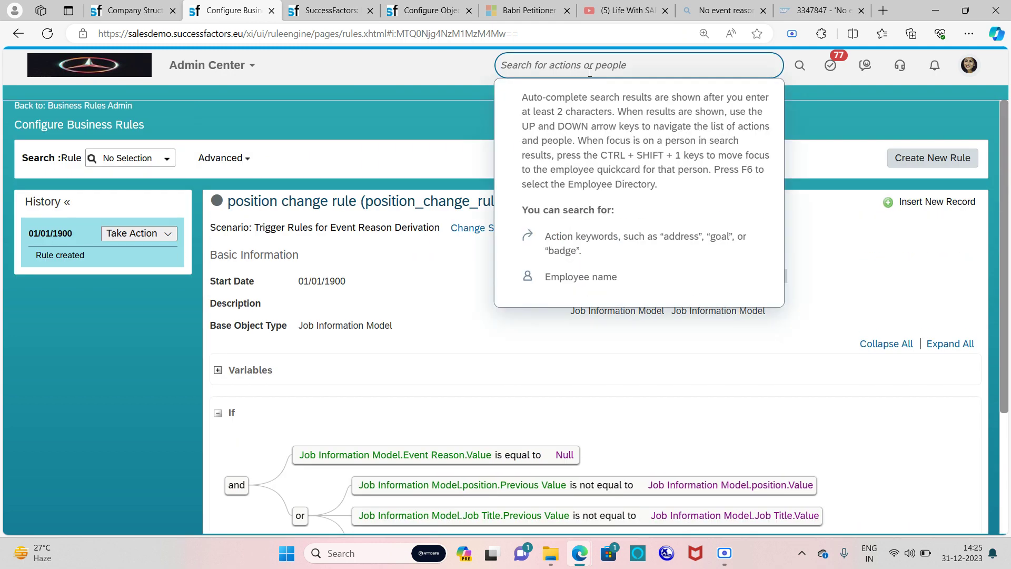
pyautogui.write('manage')
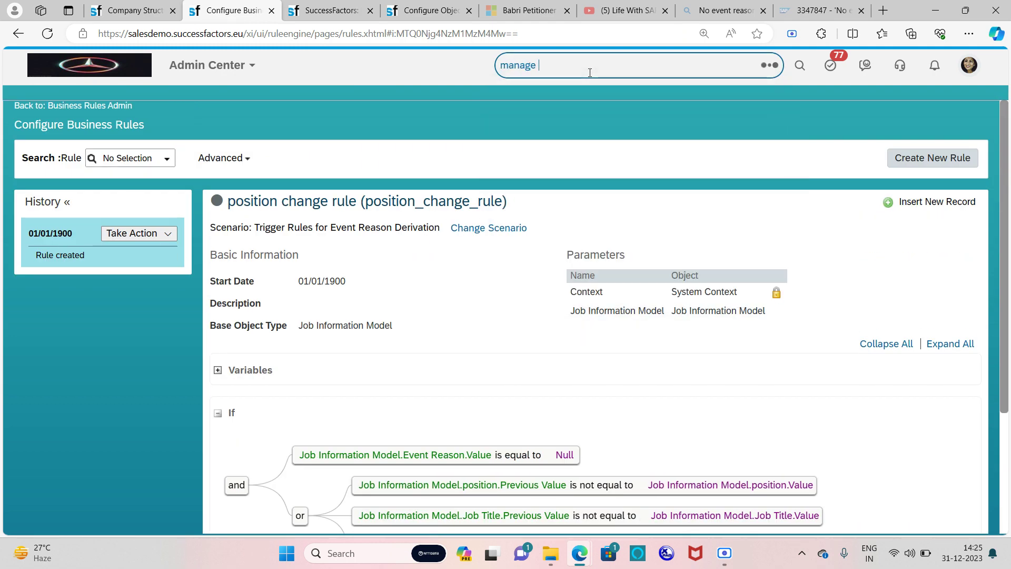
pyautogui.write(' org')
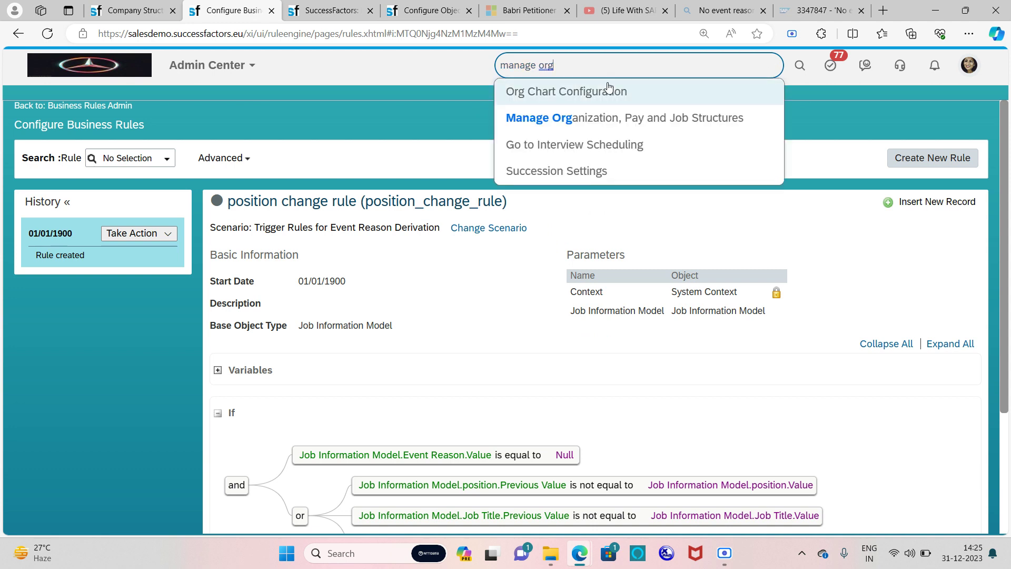
pyautogui.click(605, 115)
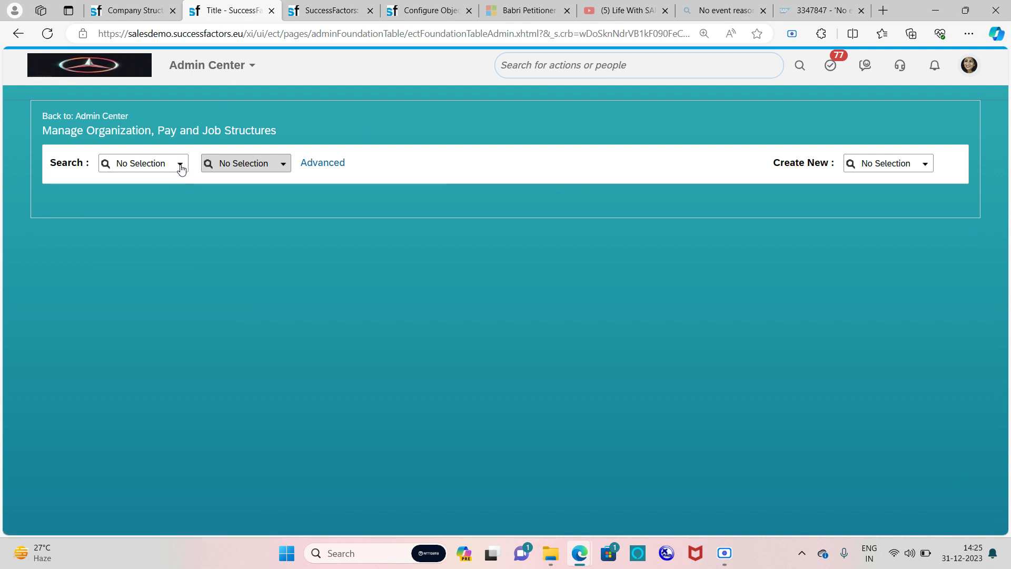
# Search Event Reason objects for 'position' and open the Position change record
pyautogui.click(181, 167)
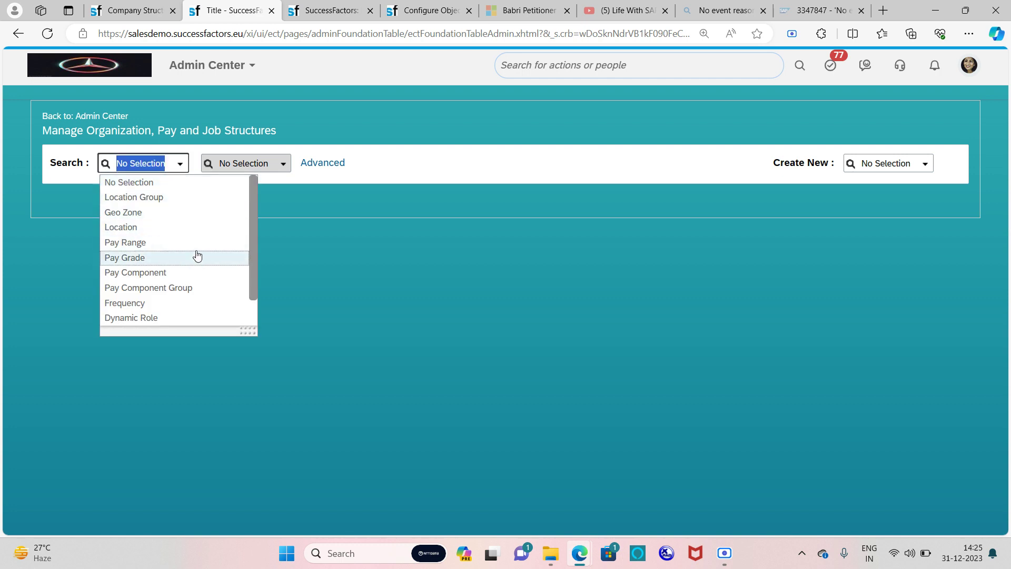
pyautogui.scroll(-1, 195, 254)
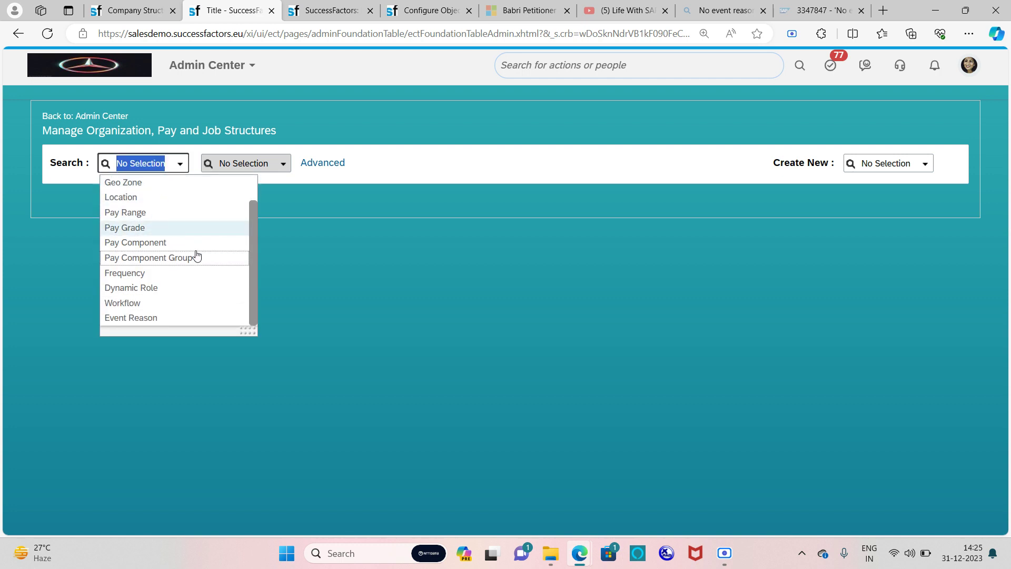
pyautogui.click(158, 321)
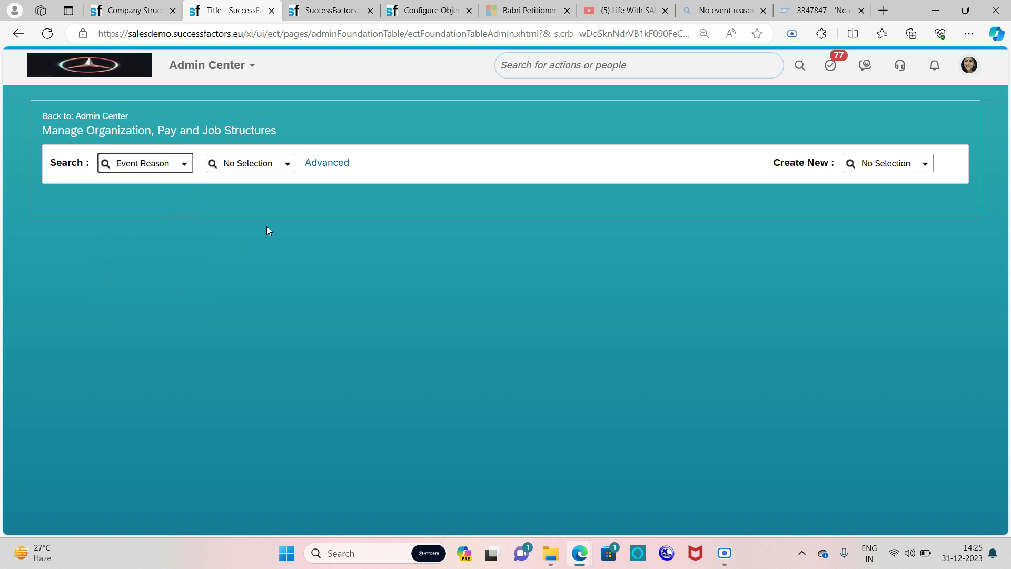
pyautogui.click(288, 164)
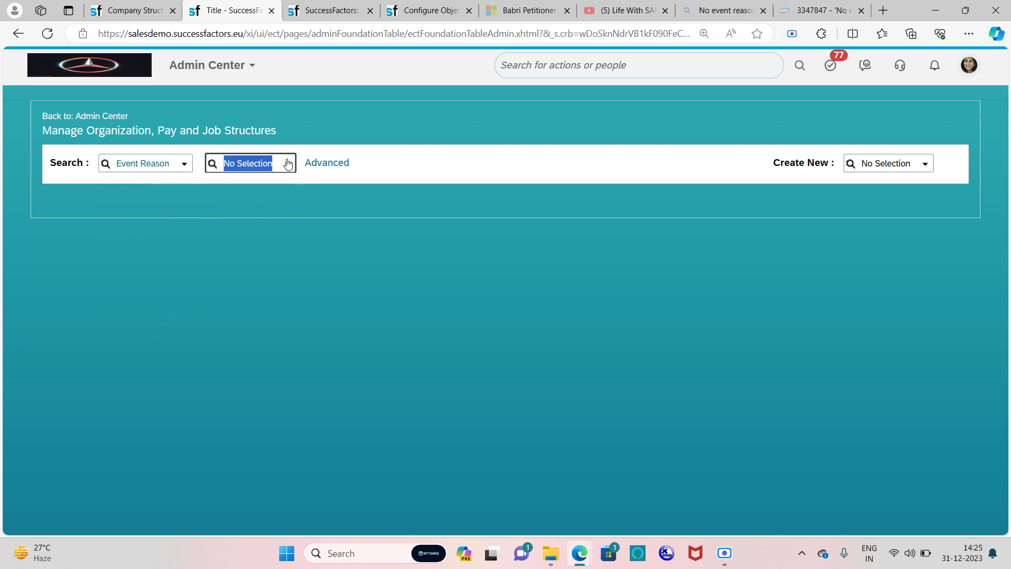
pyautogui.click(288, 164)
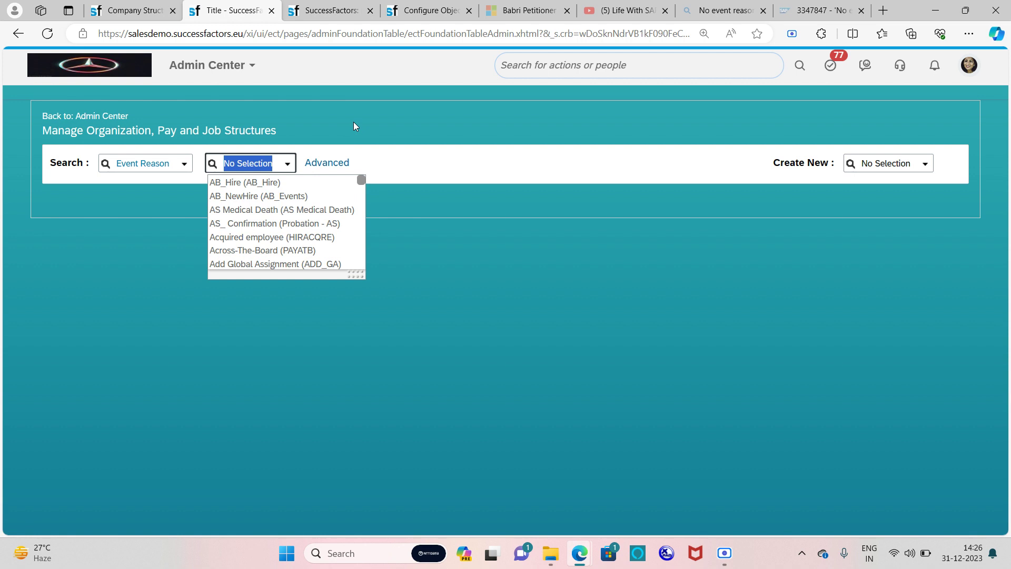
pyautogui.write('posit')
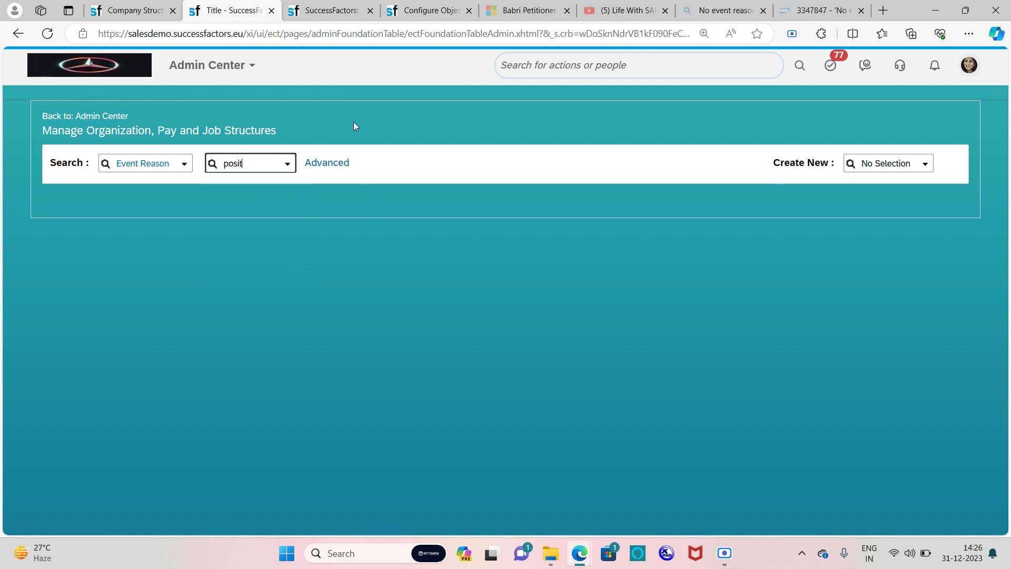
pyautogui.write('ion')
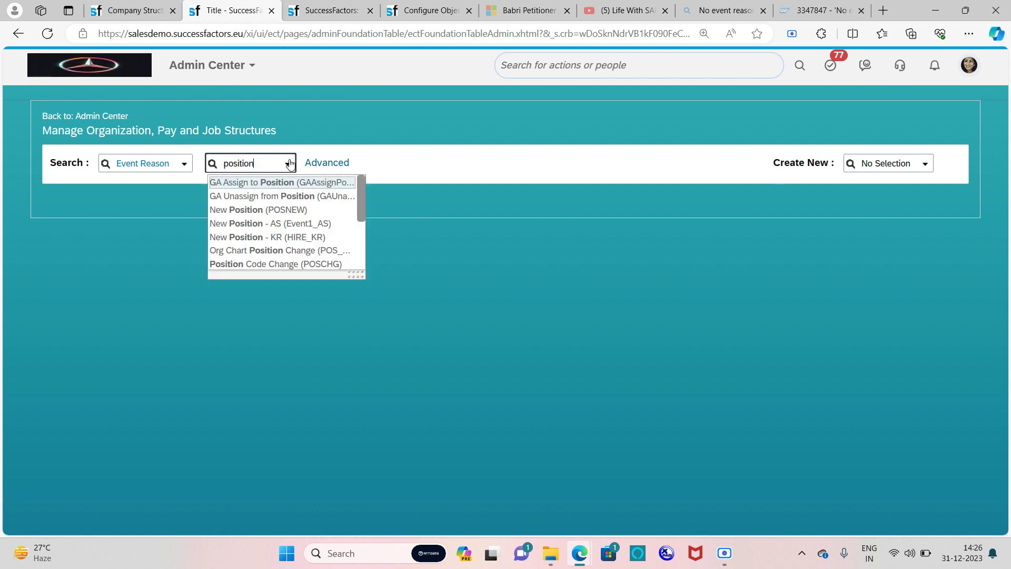
pyautogui.scroll(-3, 266, 239)
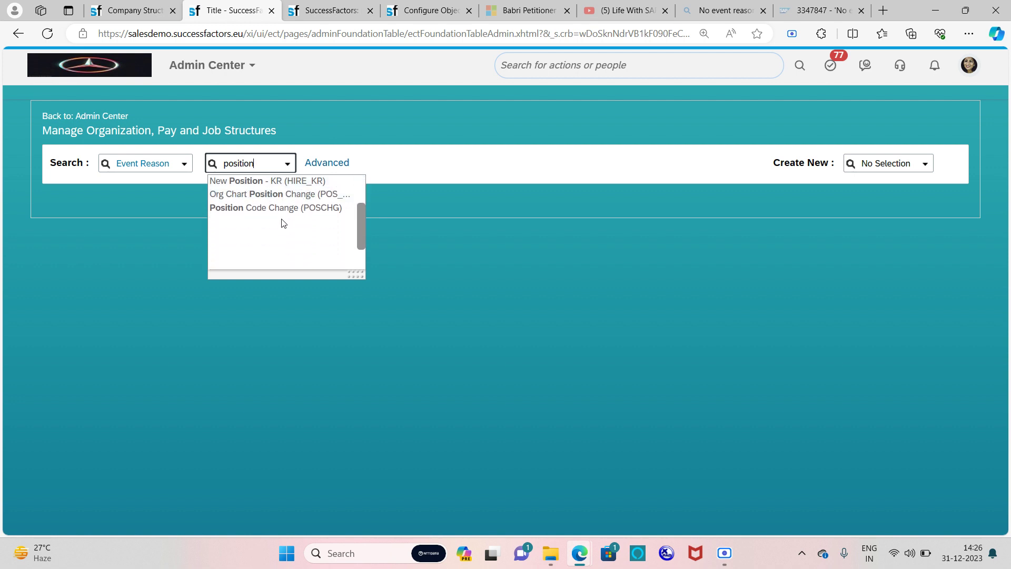
pyautogui.click(271, 248)
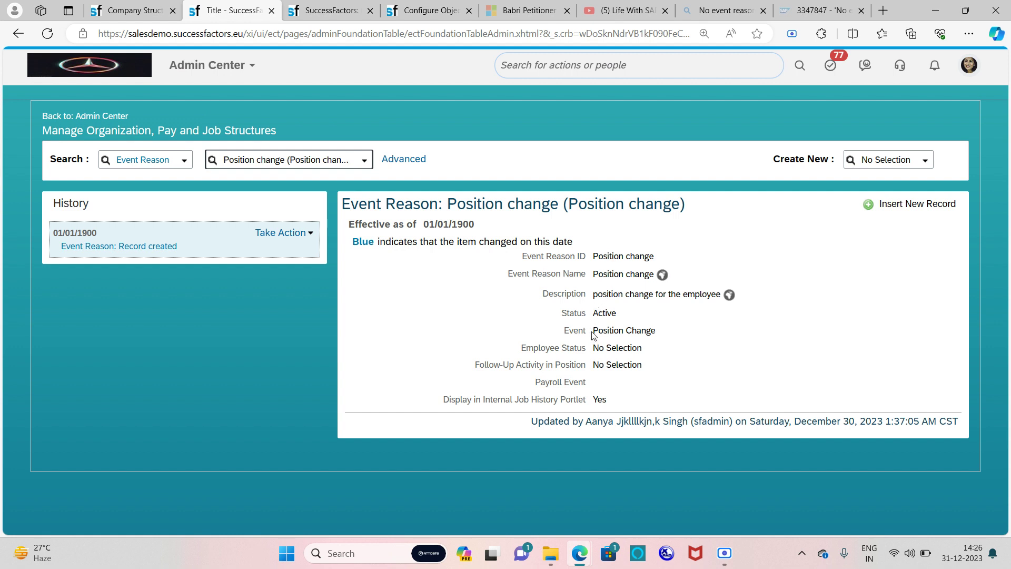
# Compare the event reason's event with the Position Change event in the change history
pyautogui.moveTo(593, 335); pyautogui.dragTo(657, 335)
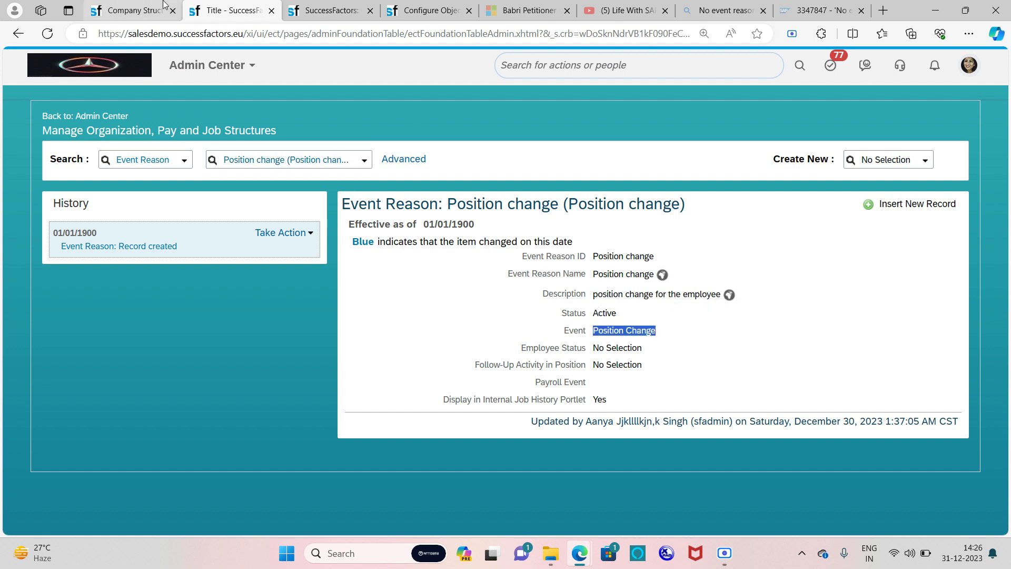
pyautogui.click(325, 10)
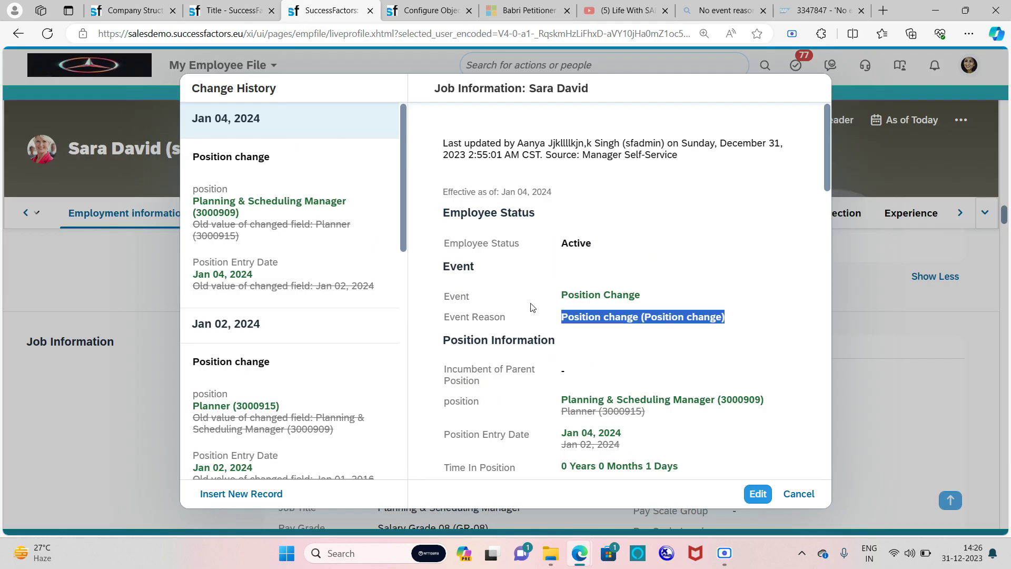
pyautogui.moveTo(558, 295); pyautogui.dragTo(641, 297)
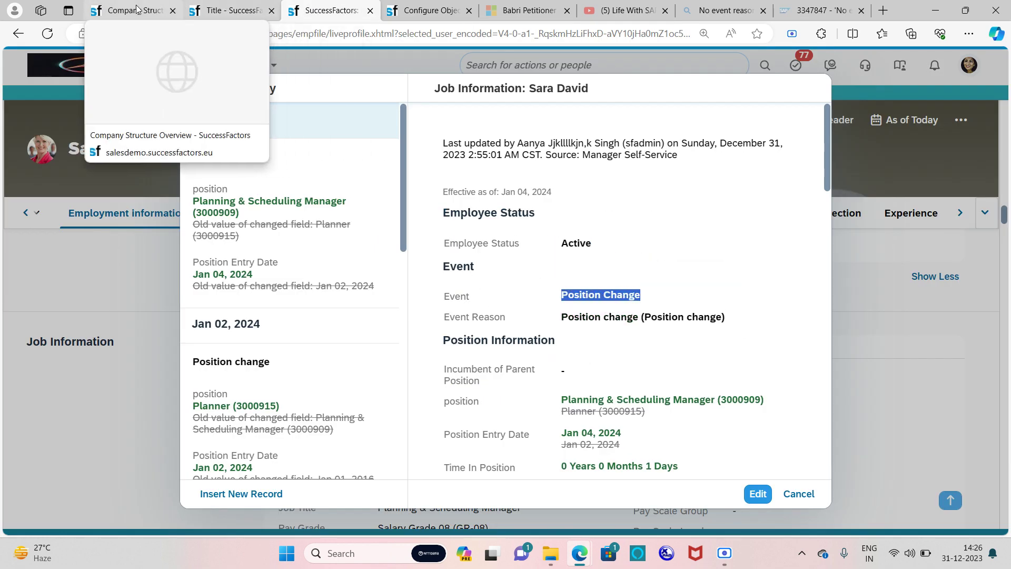
# Check the event reason's ID, name and title against the history record's event reason
pyautogui.click(220, 9)
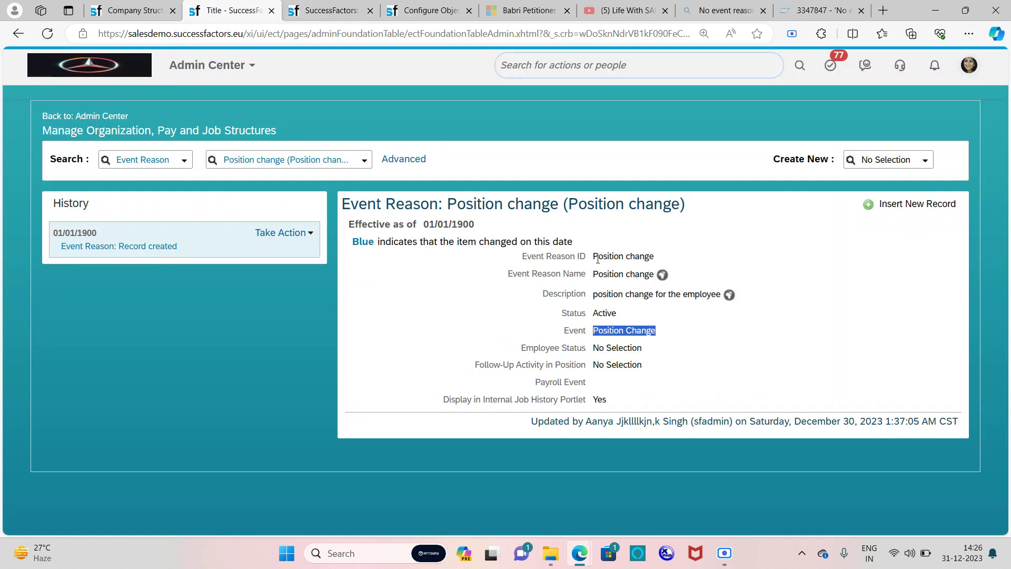
pyautogui.moveTo(594, 256); pyautogui.dragTo(656, 257)
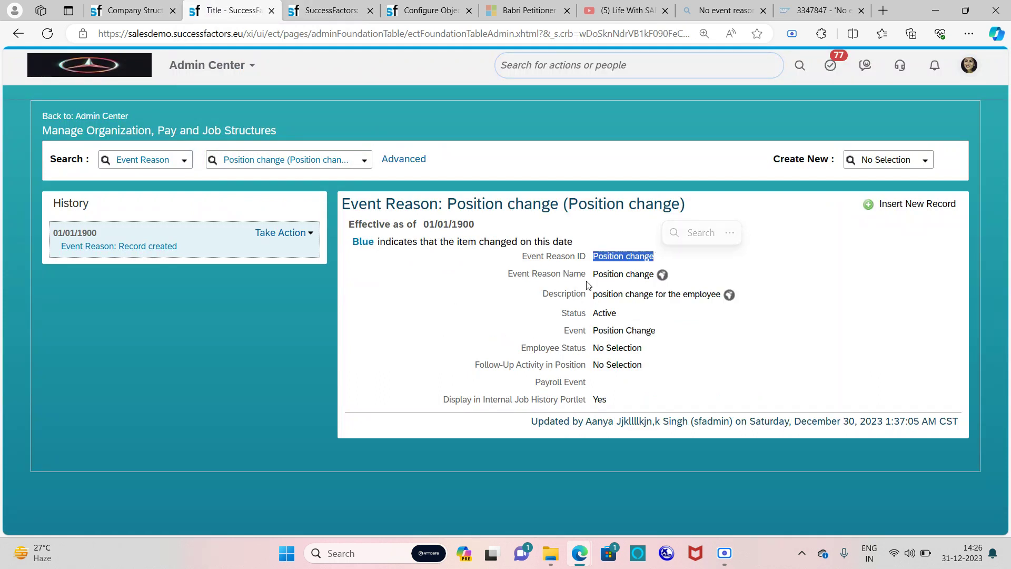
pyautogui.moveTo(595, 276); pyautogui.dragTo(655, 275)
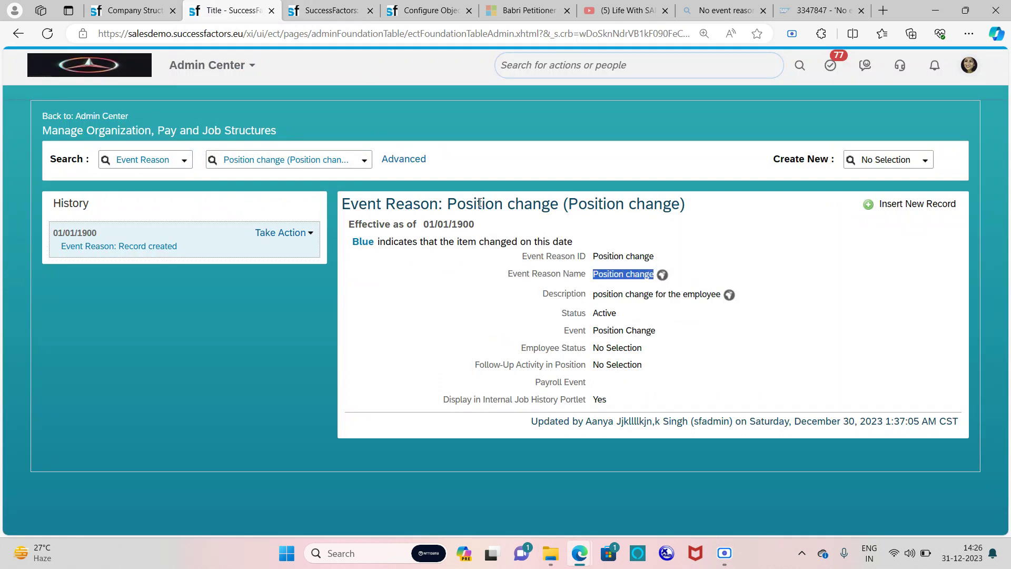
pyautogui.moveTo(452, 205); pyautogui.dragTo(341, 205)
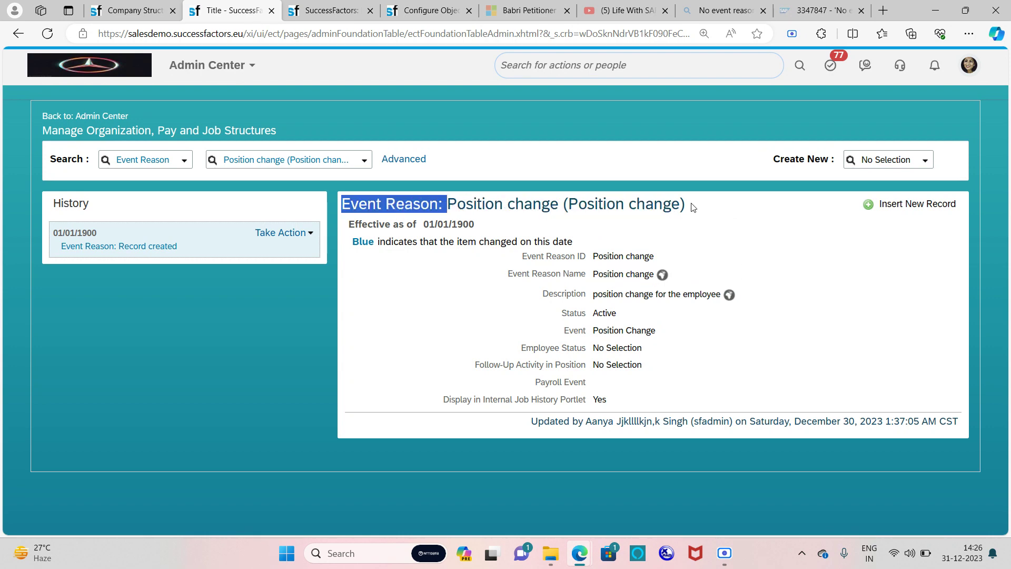
pyautogui.click(312, 12)
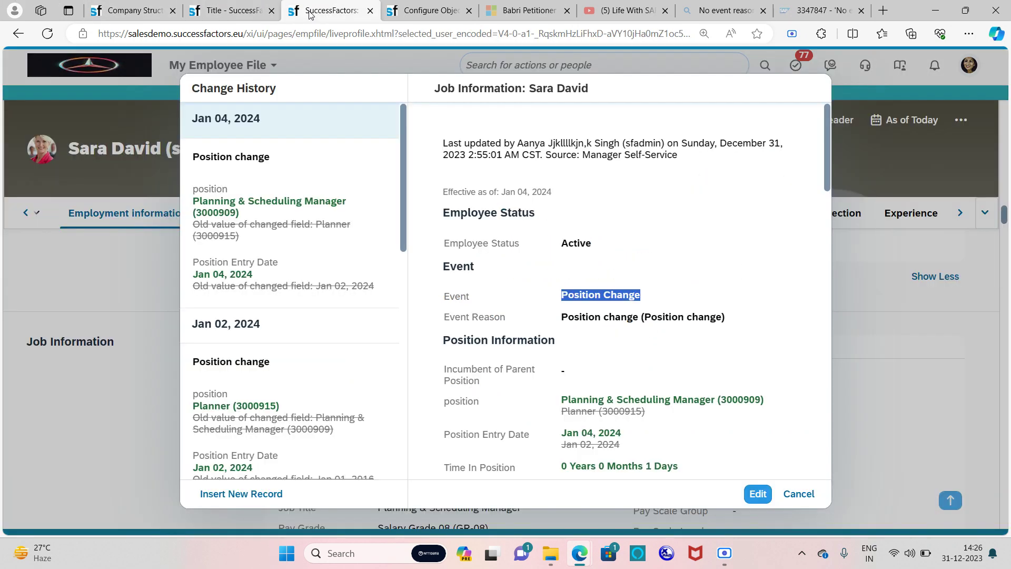
pyautogui.moveTo(561, 319); pyautogui.dragTo(649, 327)
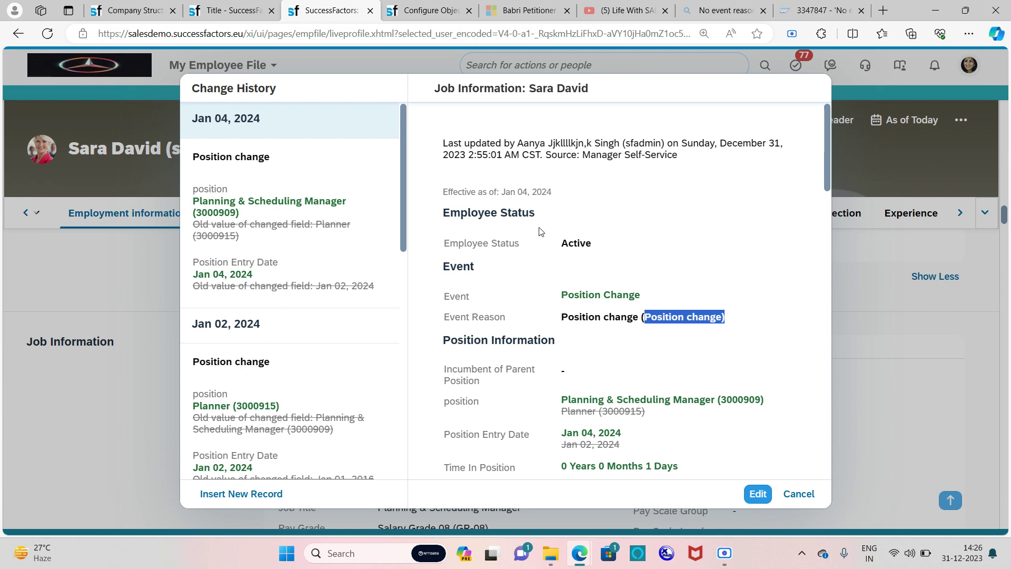
pyautogui.click(724, 553)
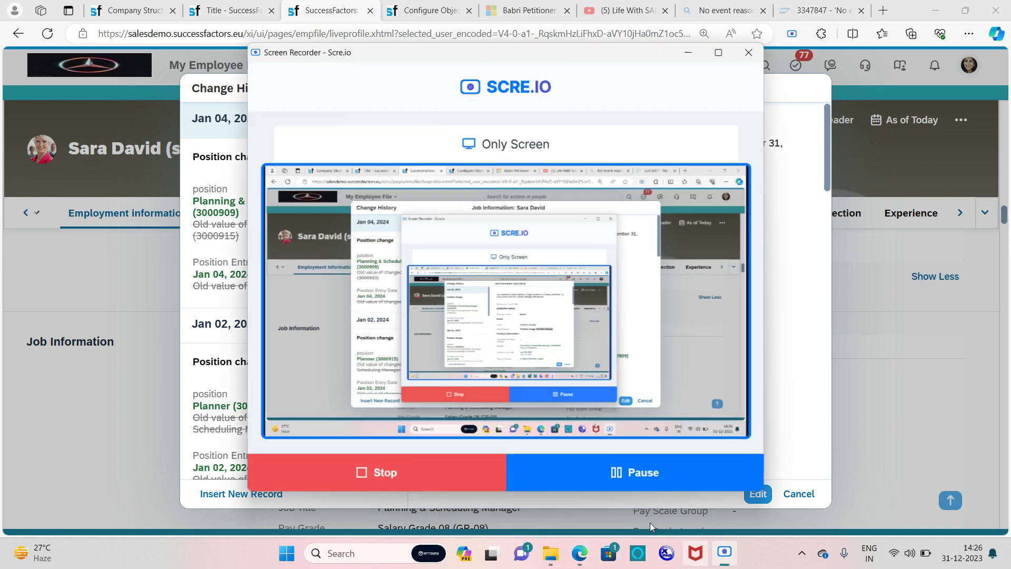